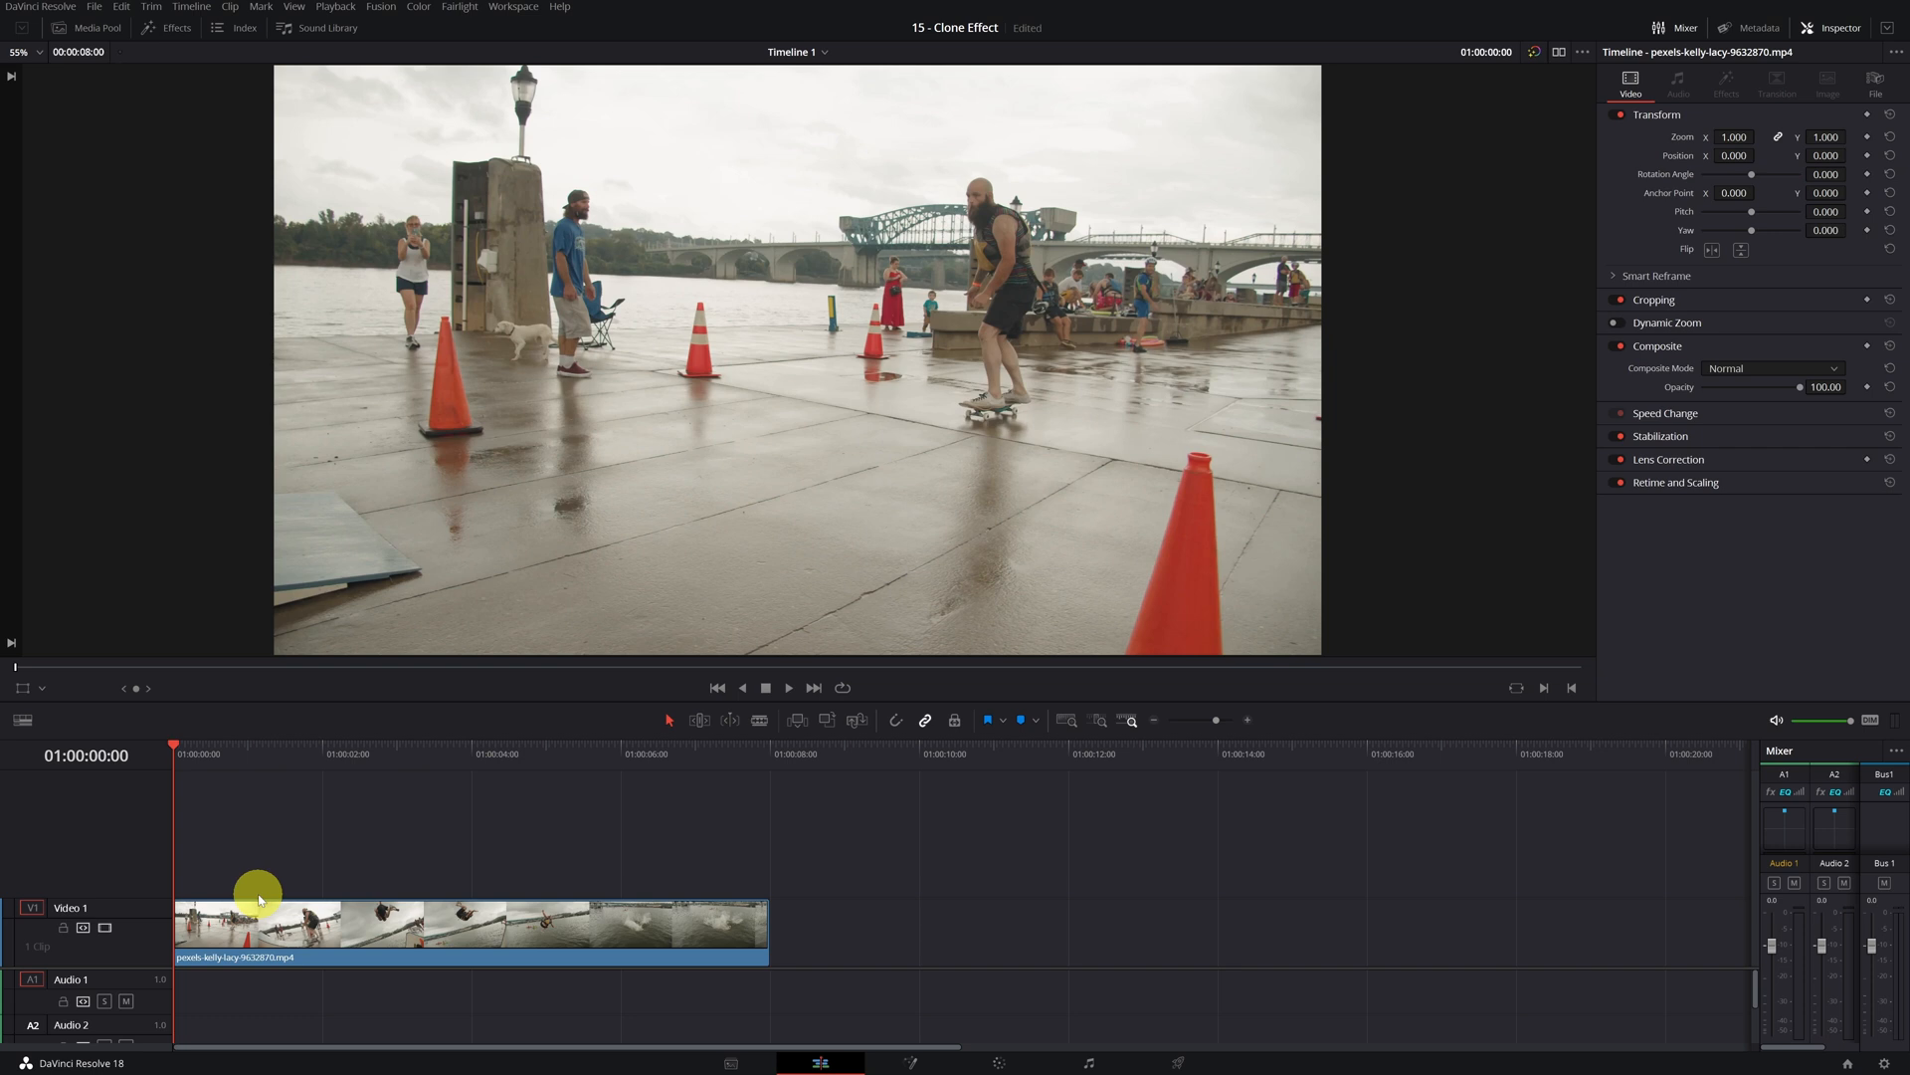
# - Copy the diving clip and paste the duplicate after the original on the timeline
pyautogui.press('space')
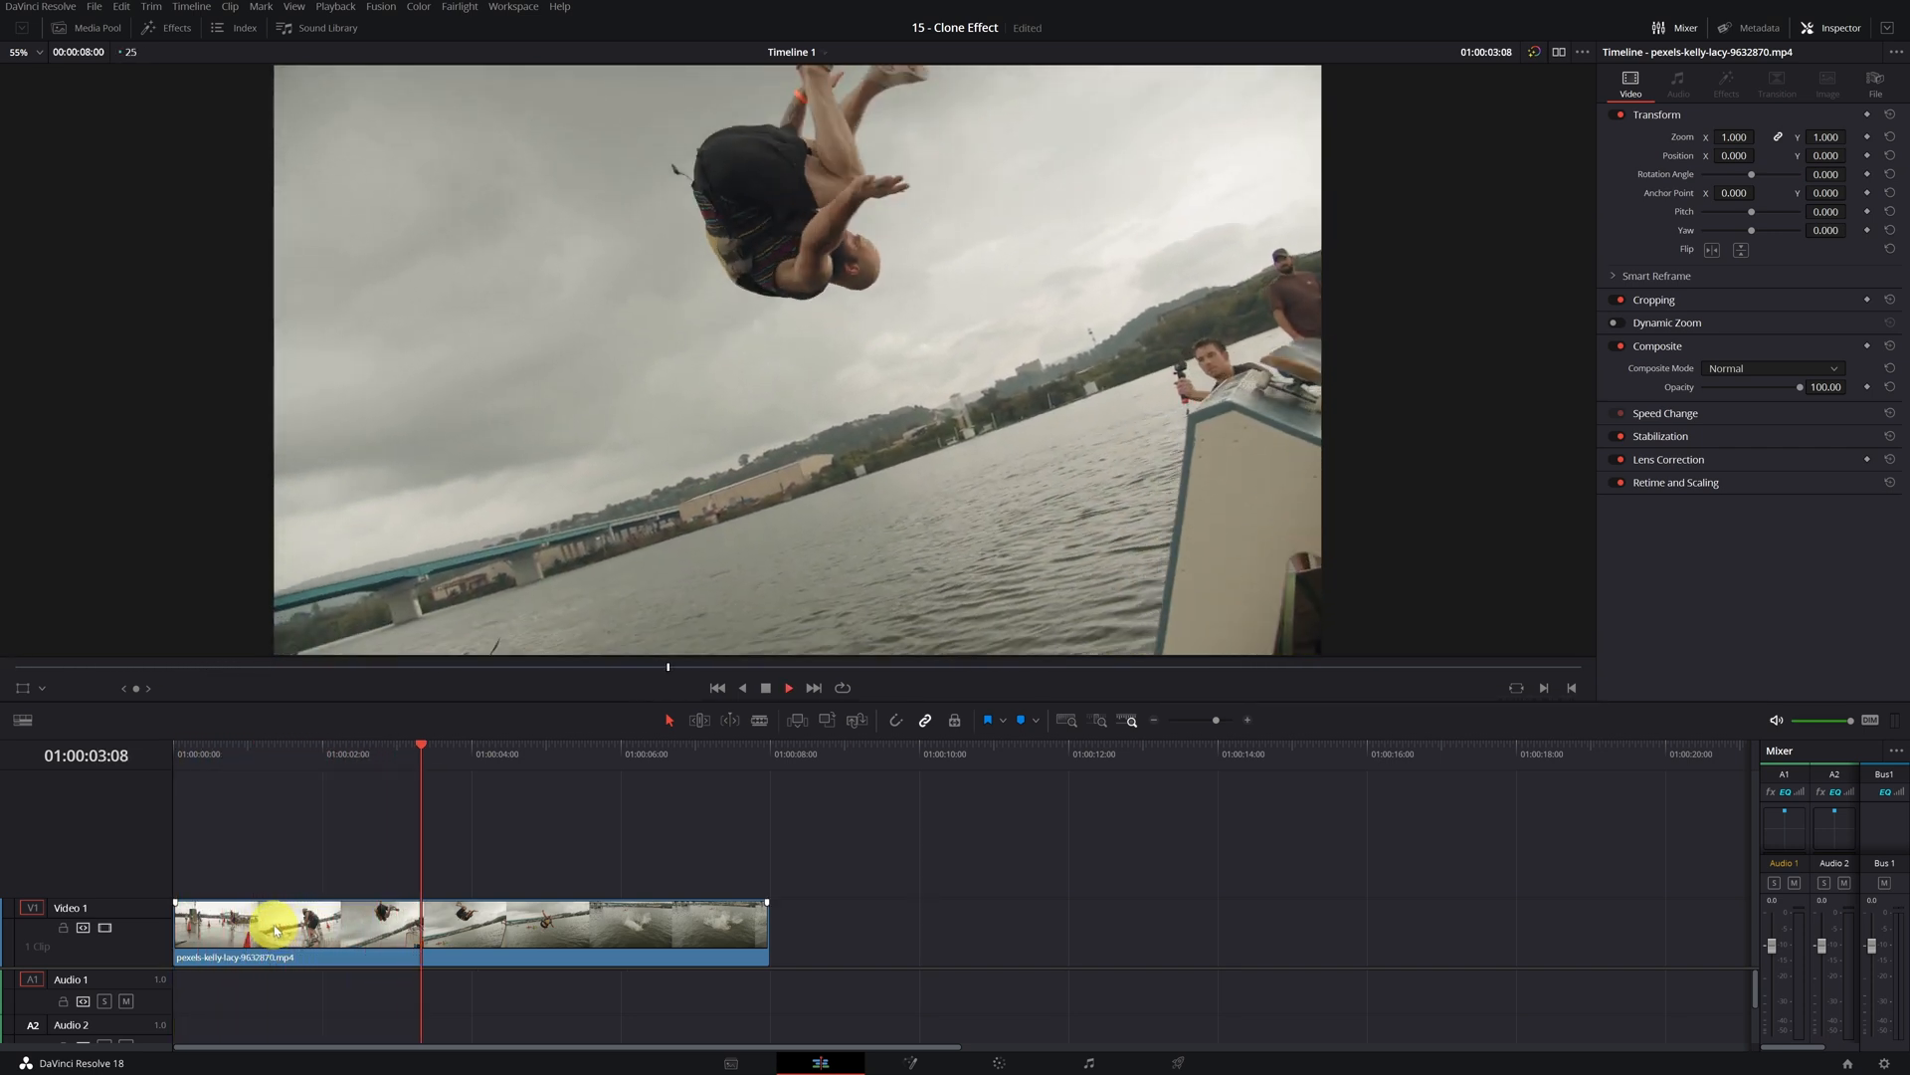
pyautogui.press('space')
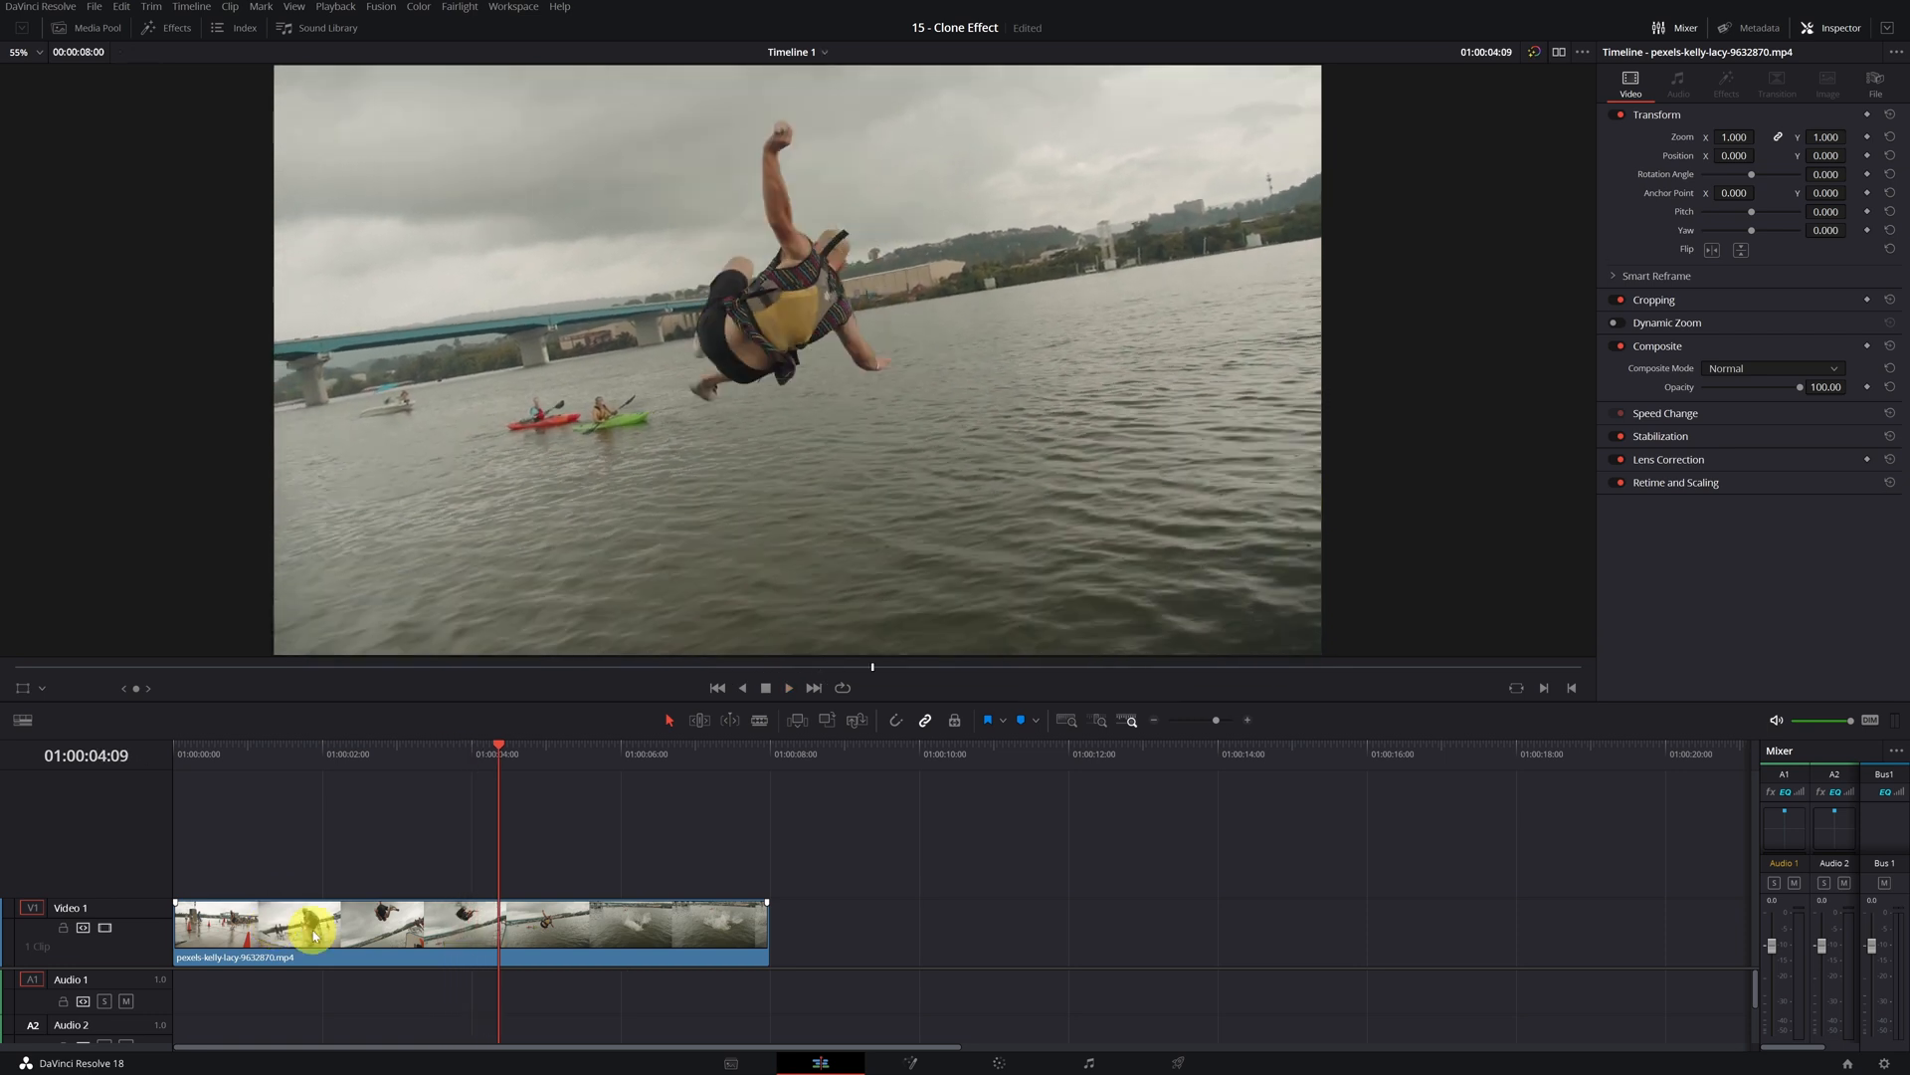
pyautogui.click(315, 934)
pyautogui.rightClick(315, 933)
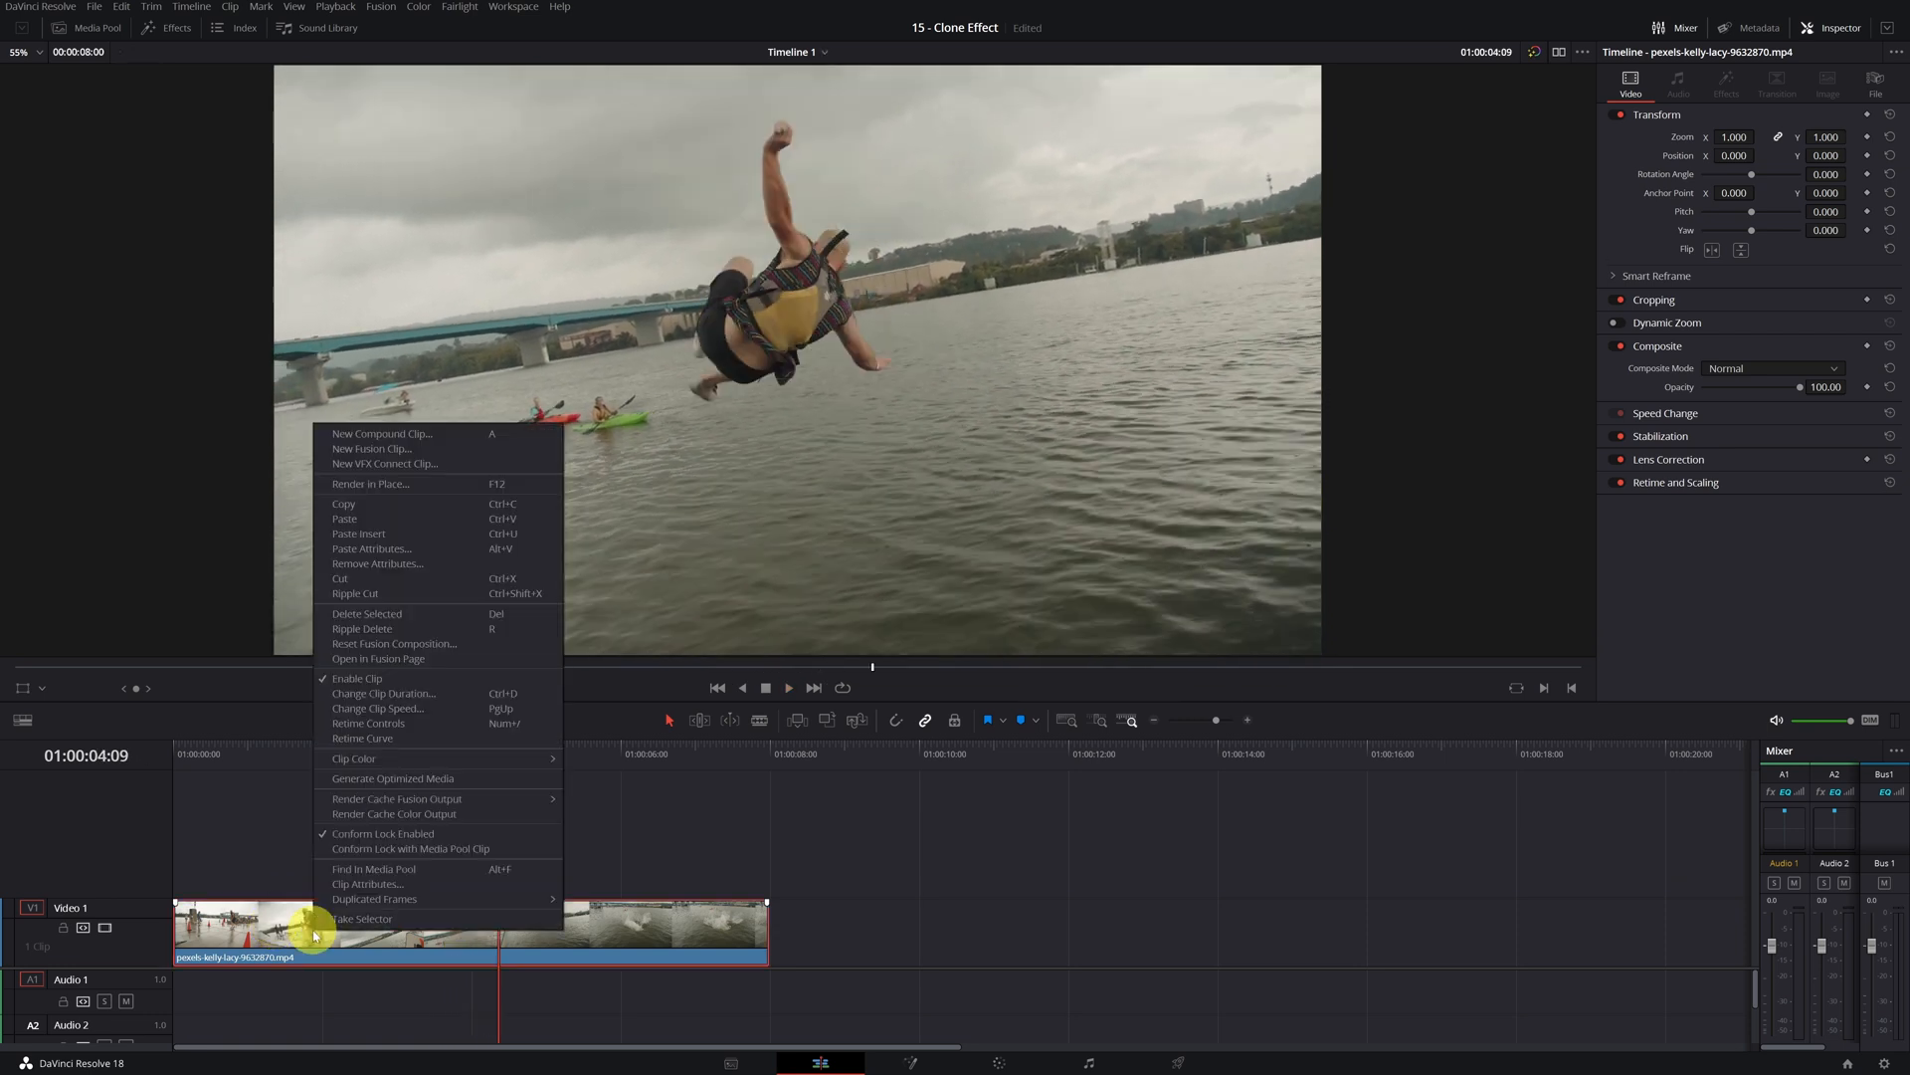
pyautogui.click(475, 514)
pyautogui.click(810, 758)
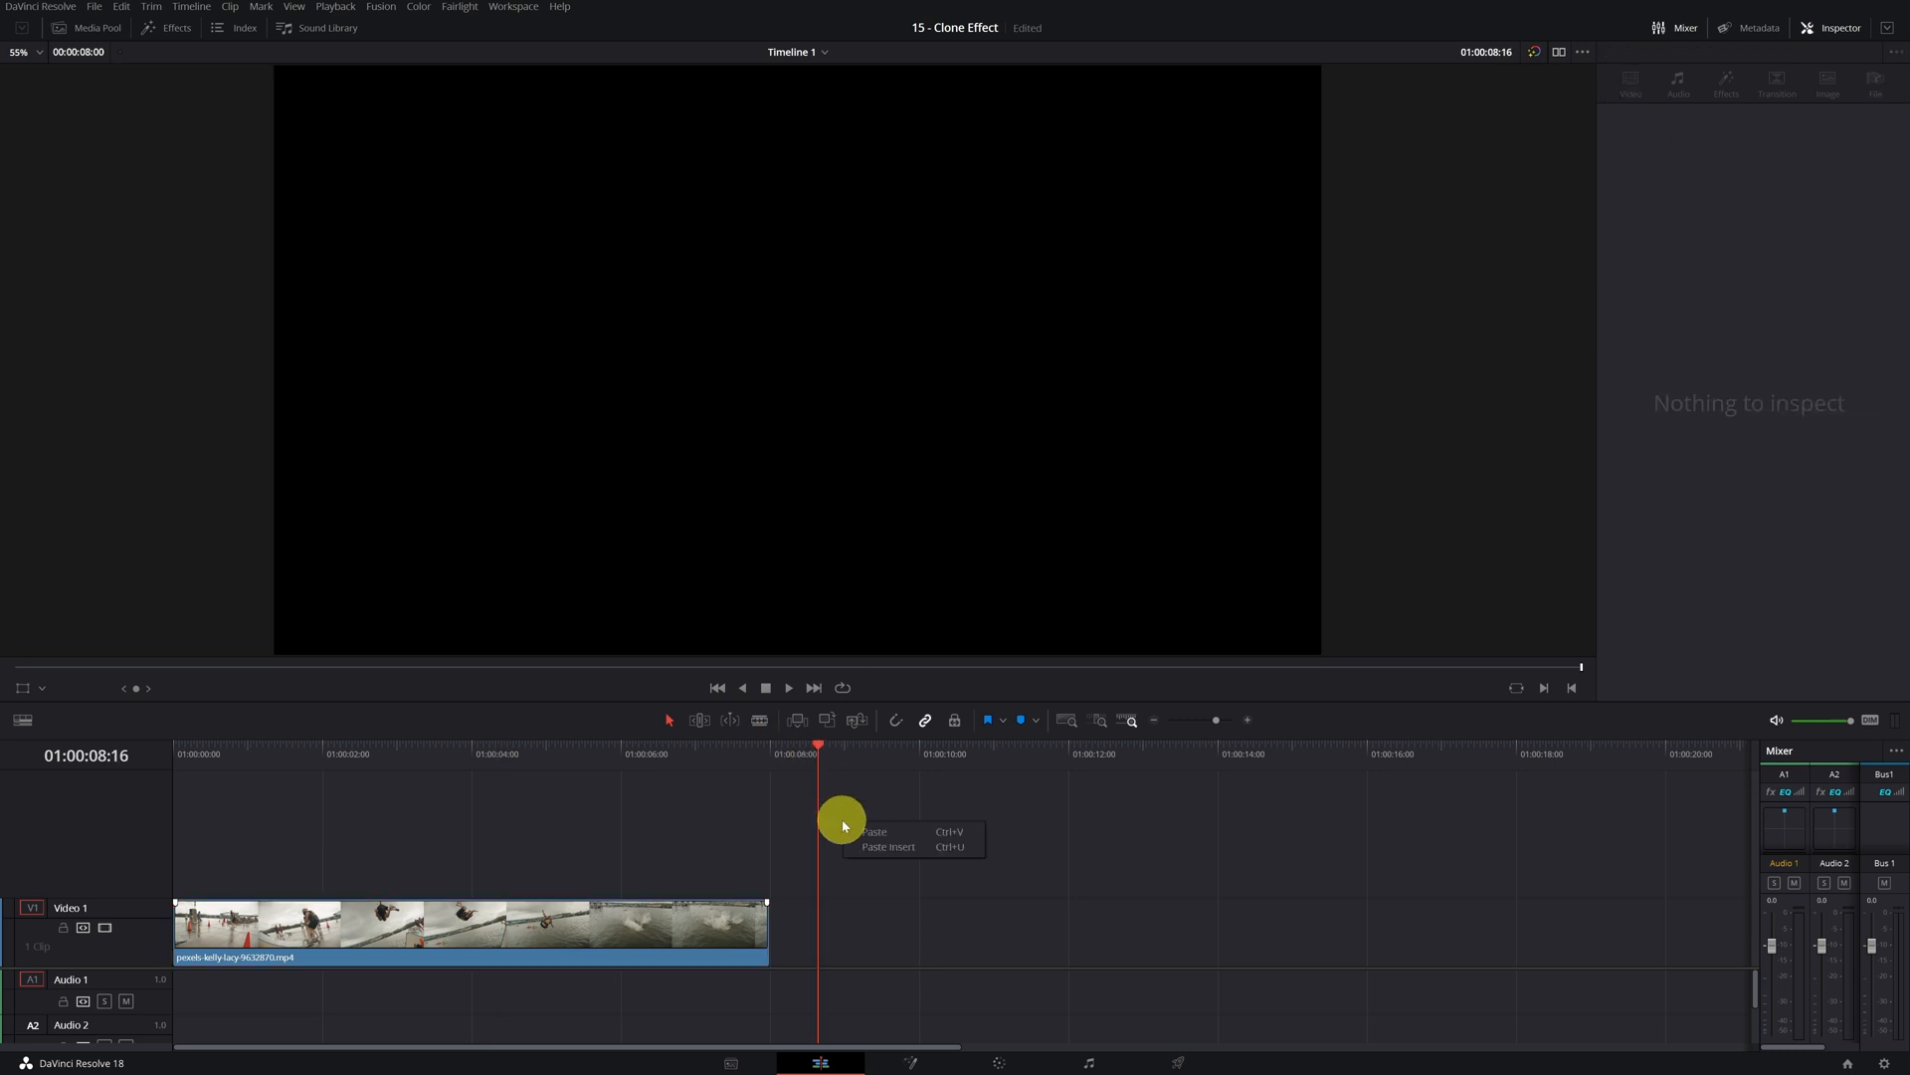
pyautogui.hotkey('ctrl', 'v')
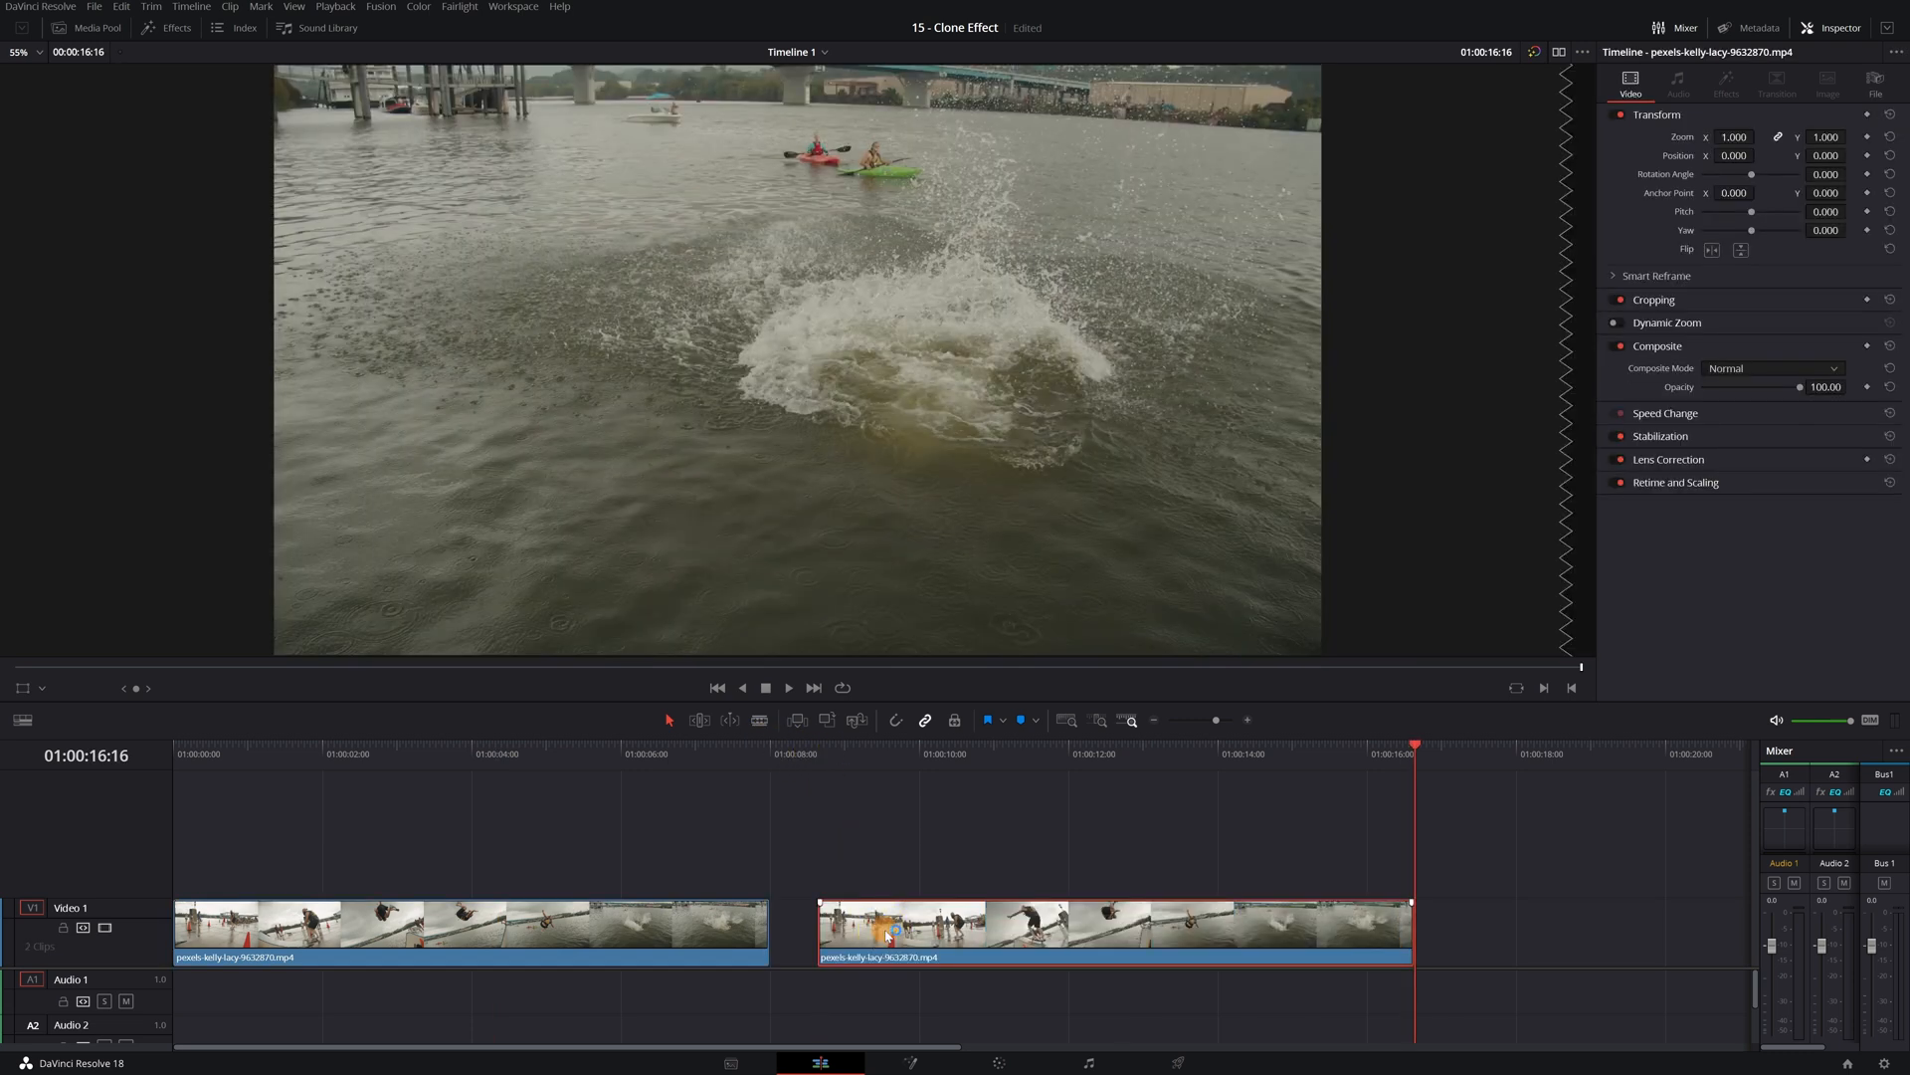
# - Stack the duplicate on track V2 above the original, enlarge V2 and park where the diver is mid-air
pyautogui.moveTo(884, 932); pyautogui.dragTo(196, 866)
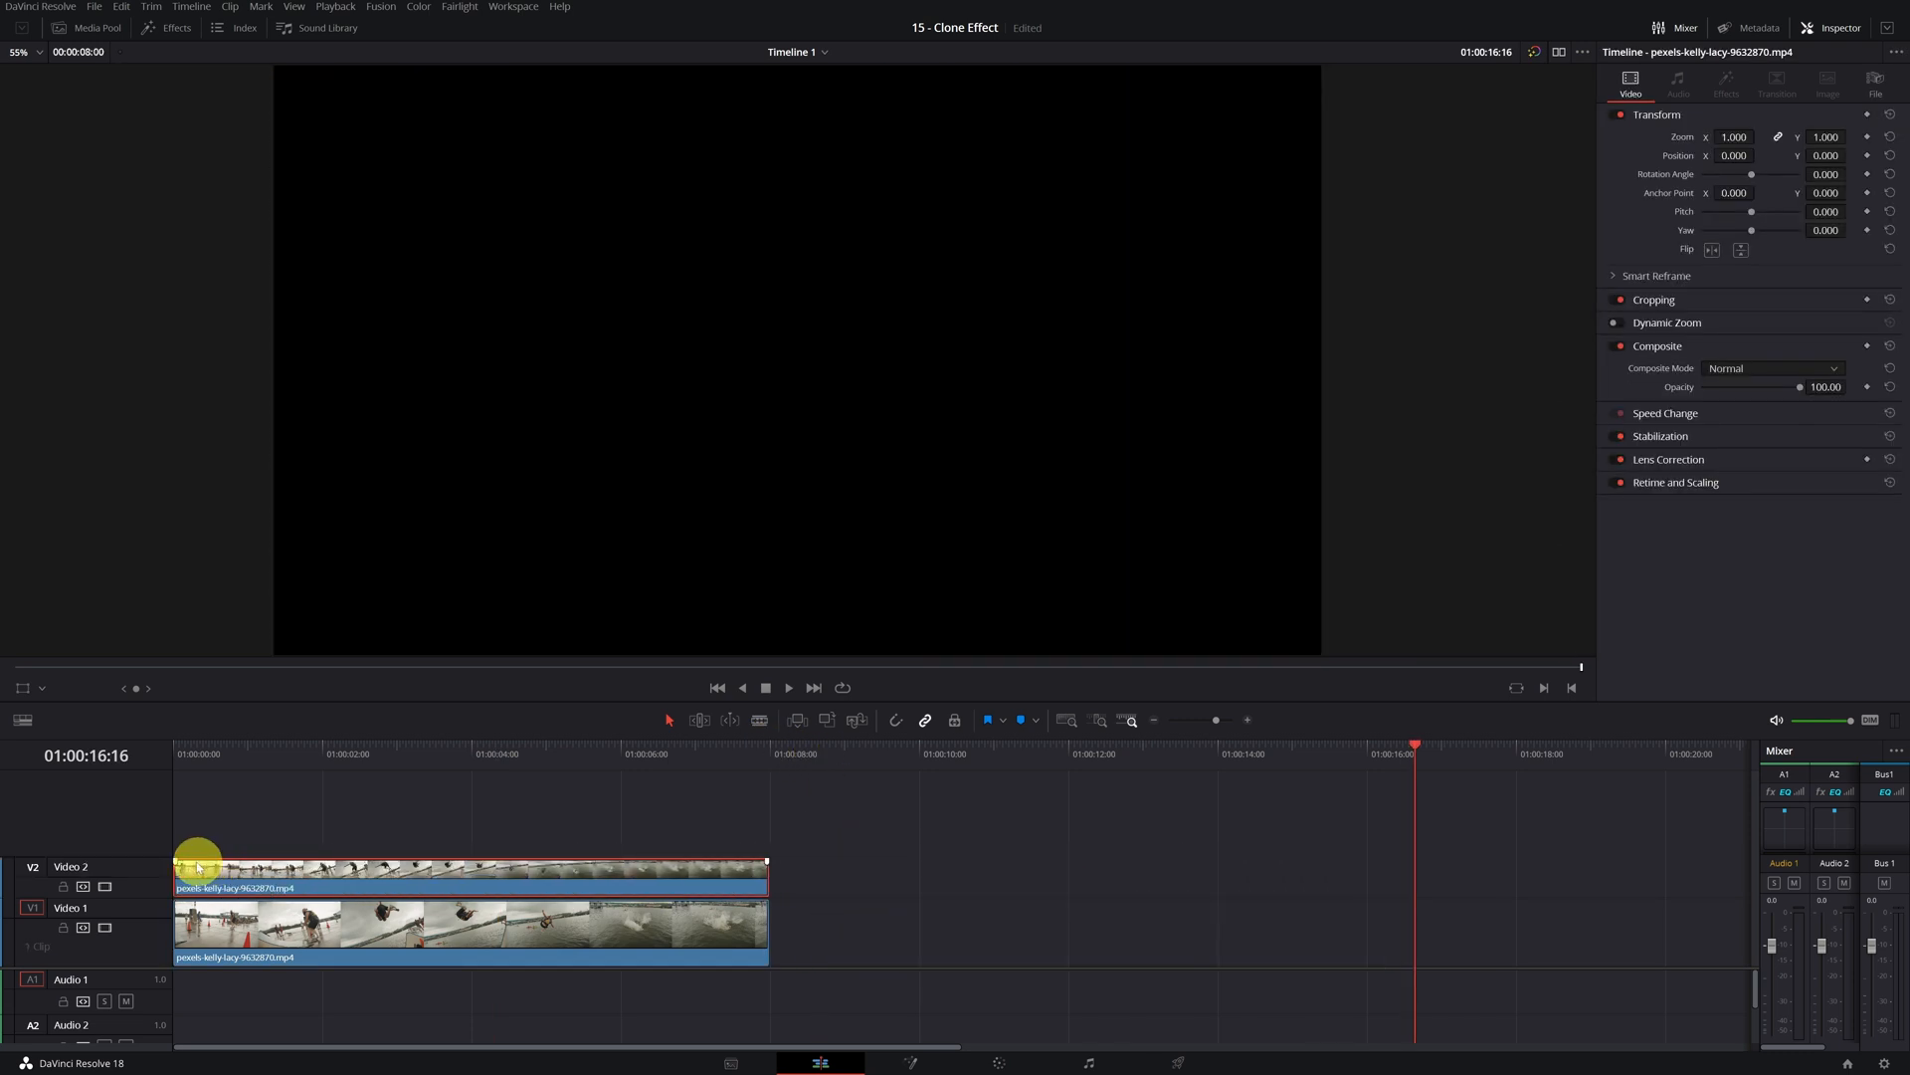
pyautogui.moveTo(161, 855); pyautogui.dragTo(159, 819)
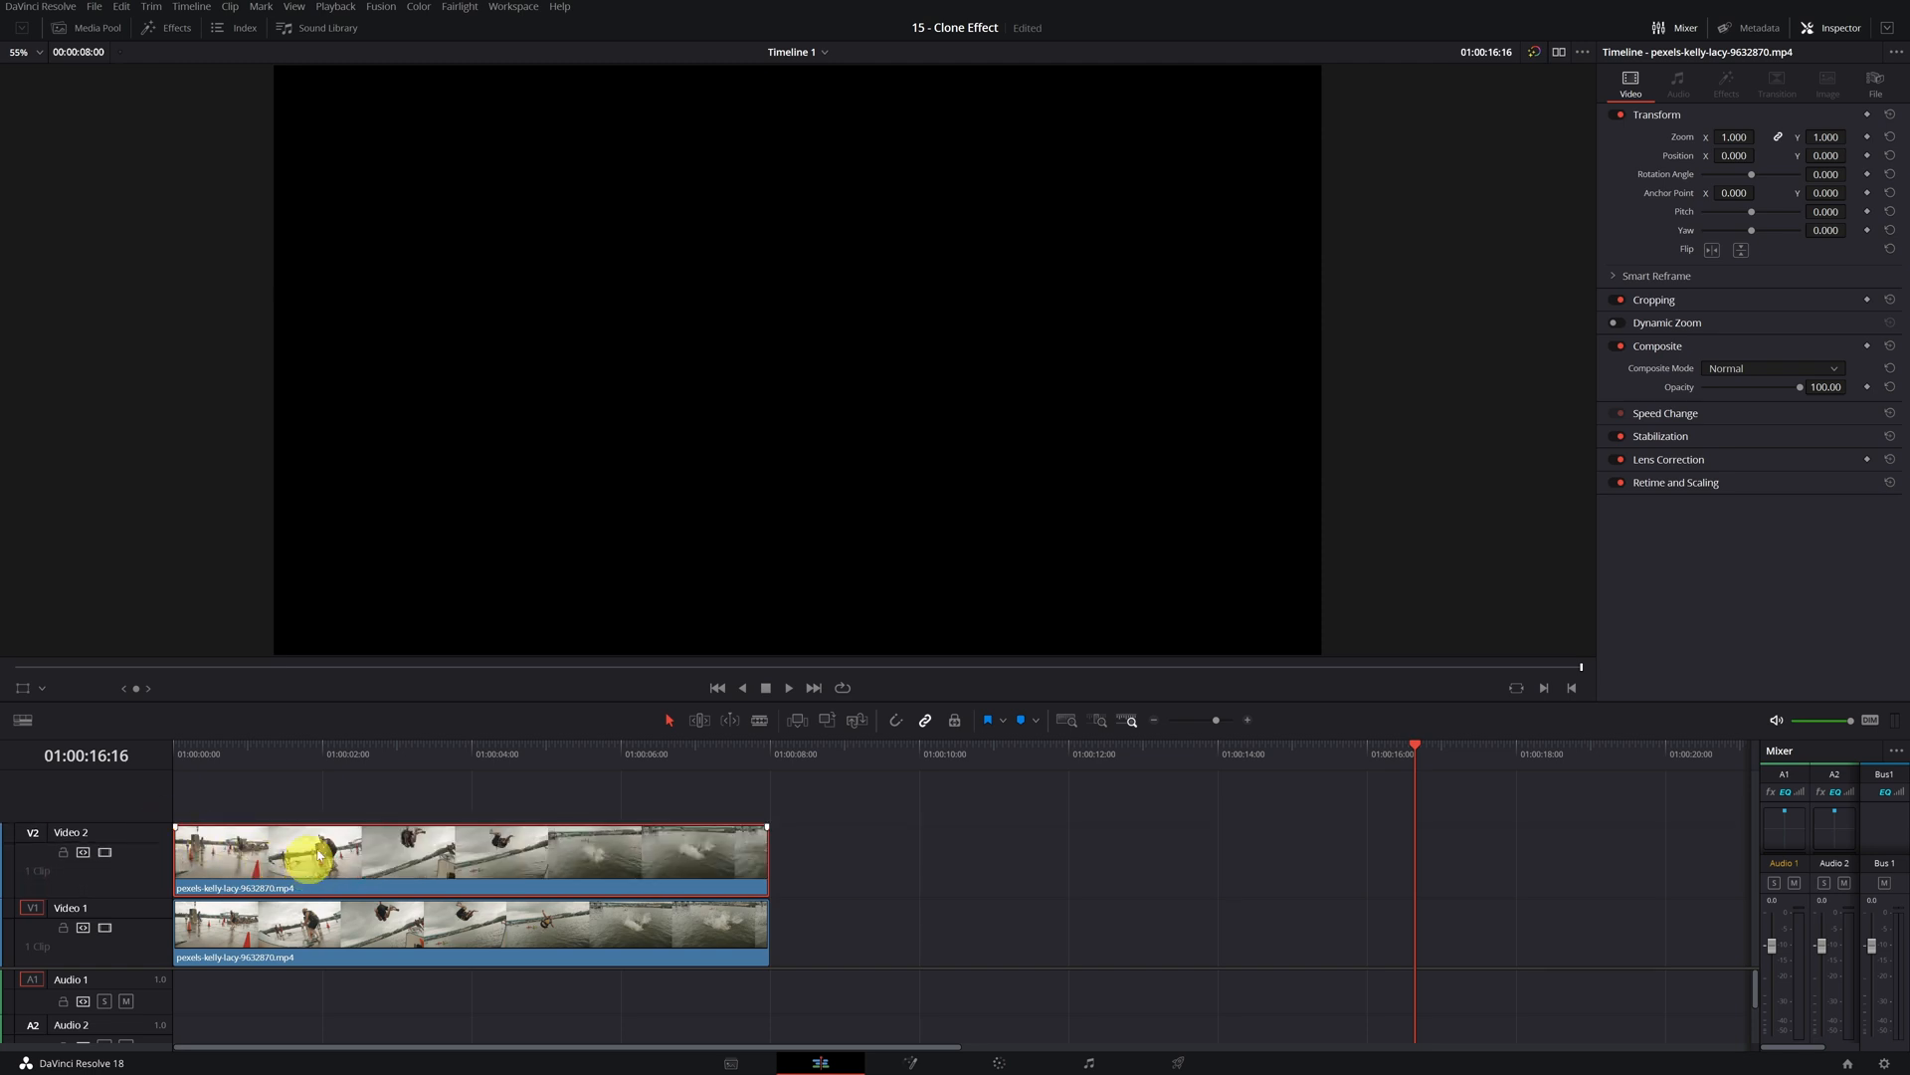
pyautogui.moveTo(376, 753)
pyautogui.mouseDown()
pyautogui.moveTo(467, 749)
pyautogui.moveTo(341, 752)
pyautogui.moveTo(497, 756)
pyautogui.mouseUp()
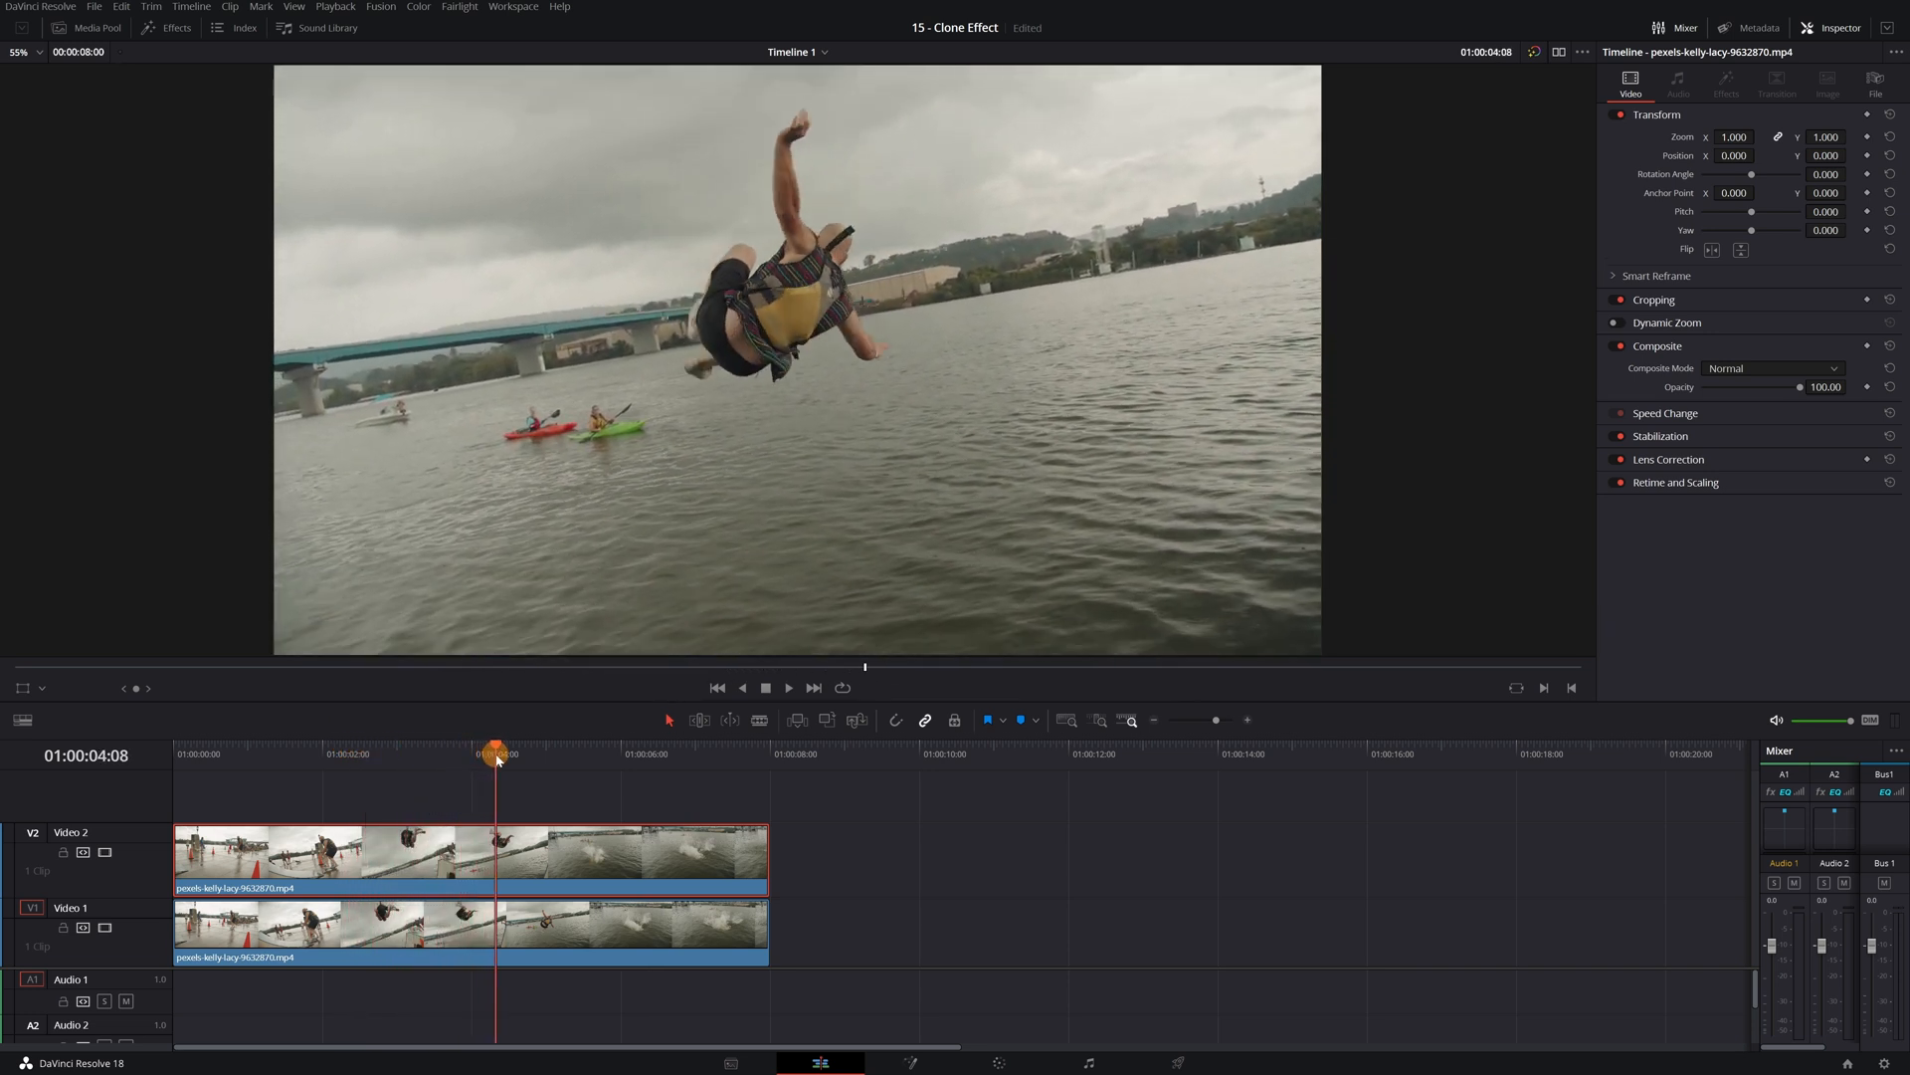
# - Freeze the upper copy at the mid-air frame via Change Clip Speed with Freeze Frame enabled
pyautogui.moveTo(498, 755); pyautogui.dragTo(502, 754)
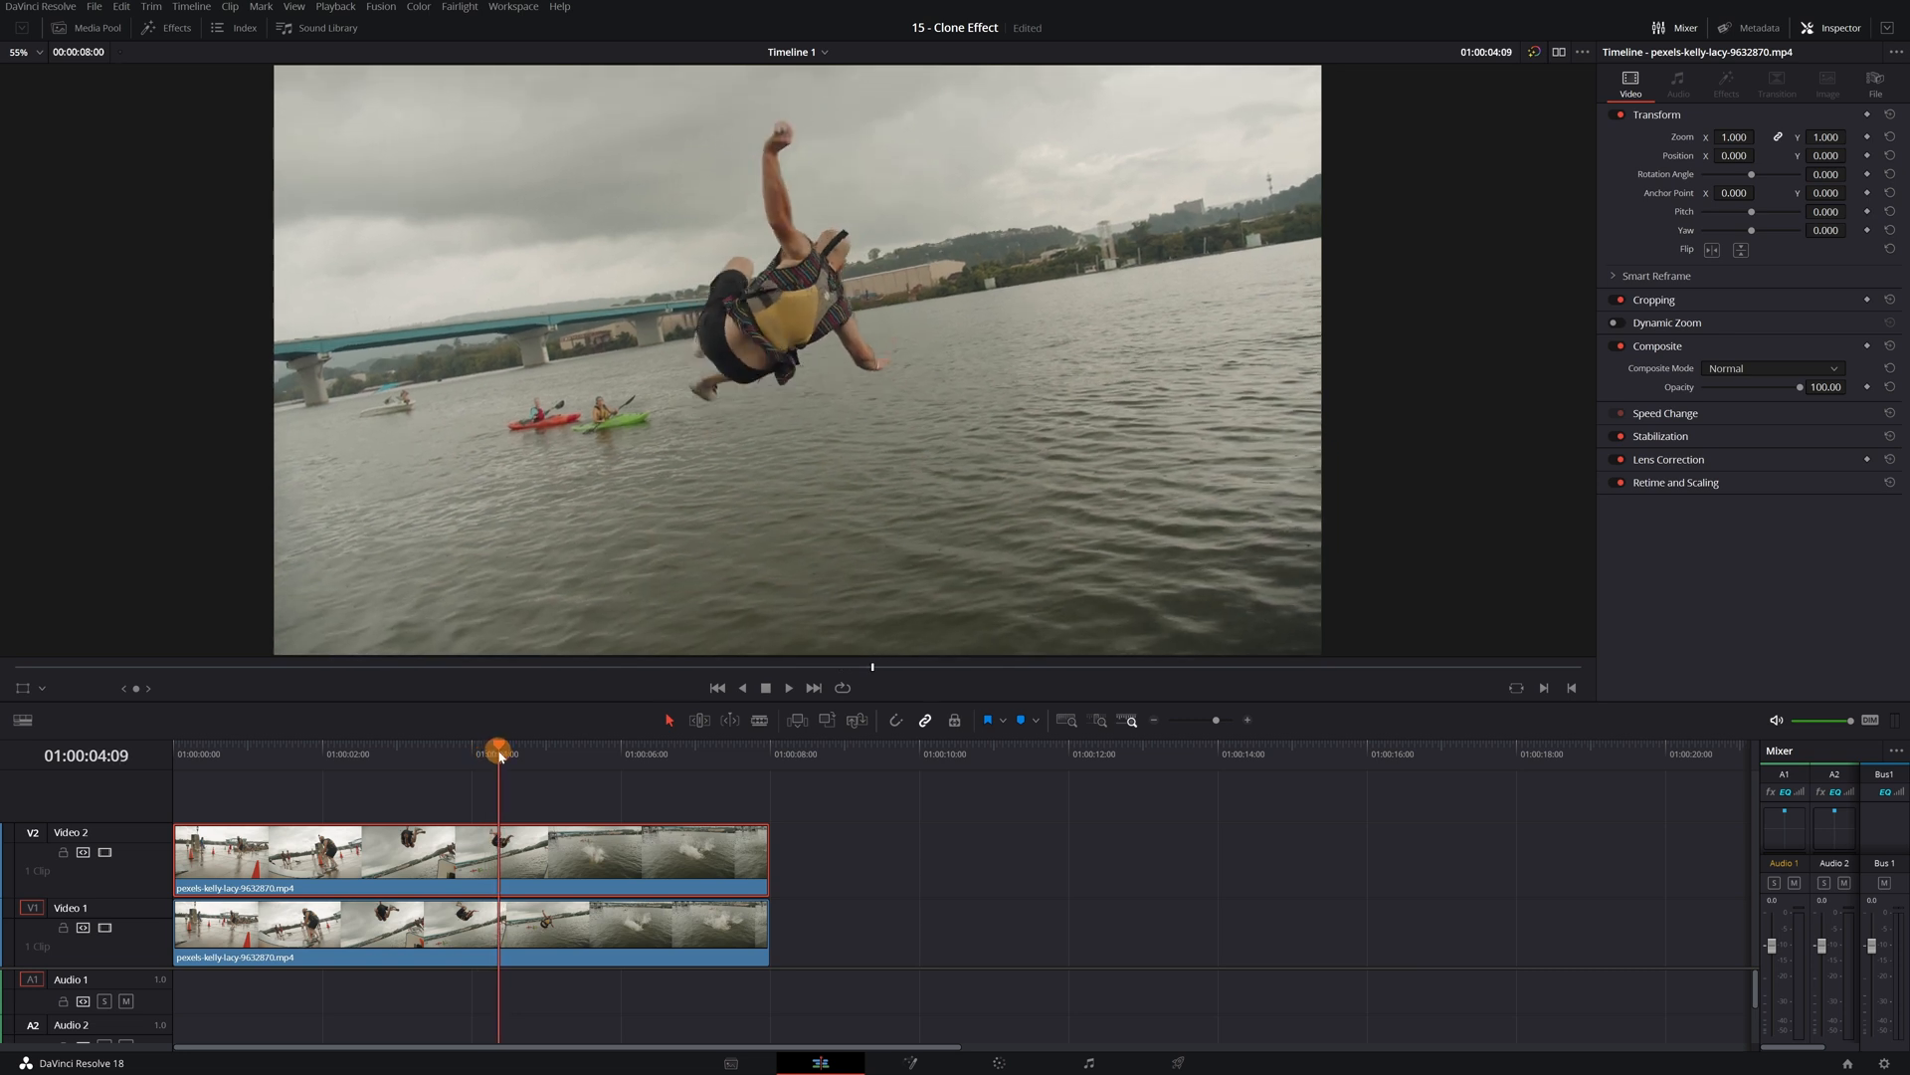
pyautogui.rightClick(493, 862)
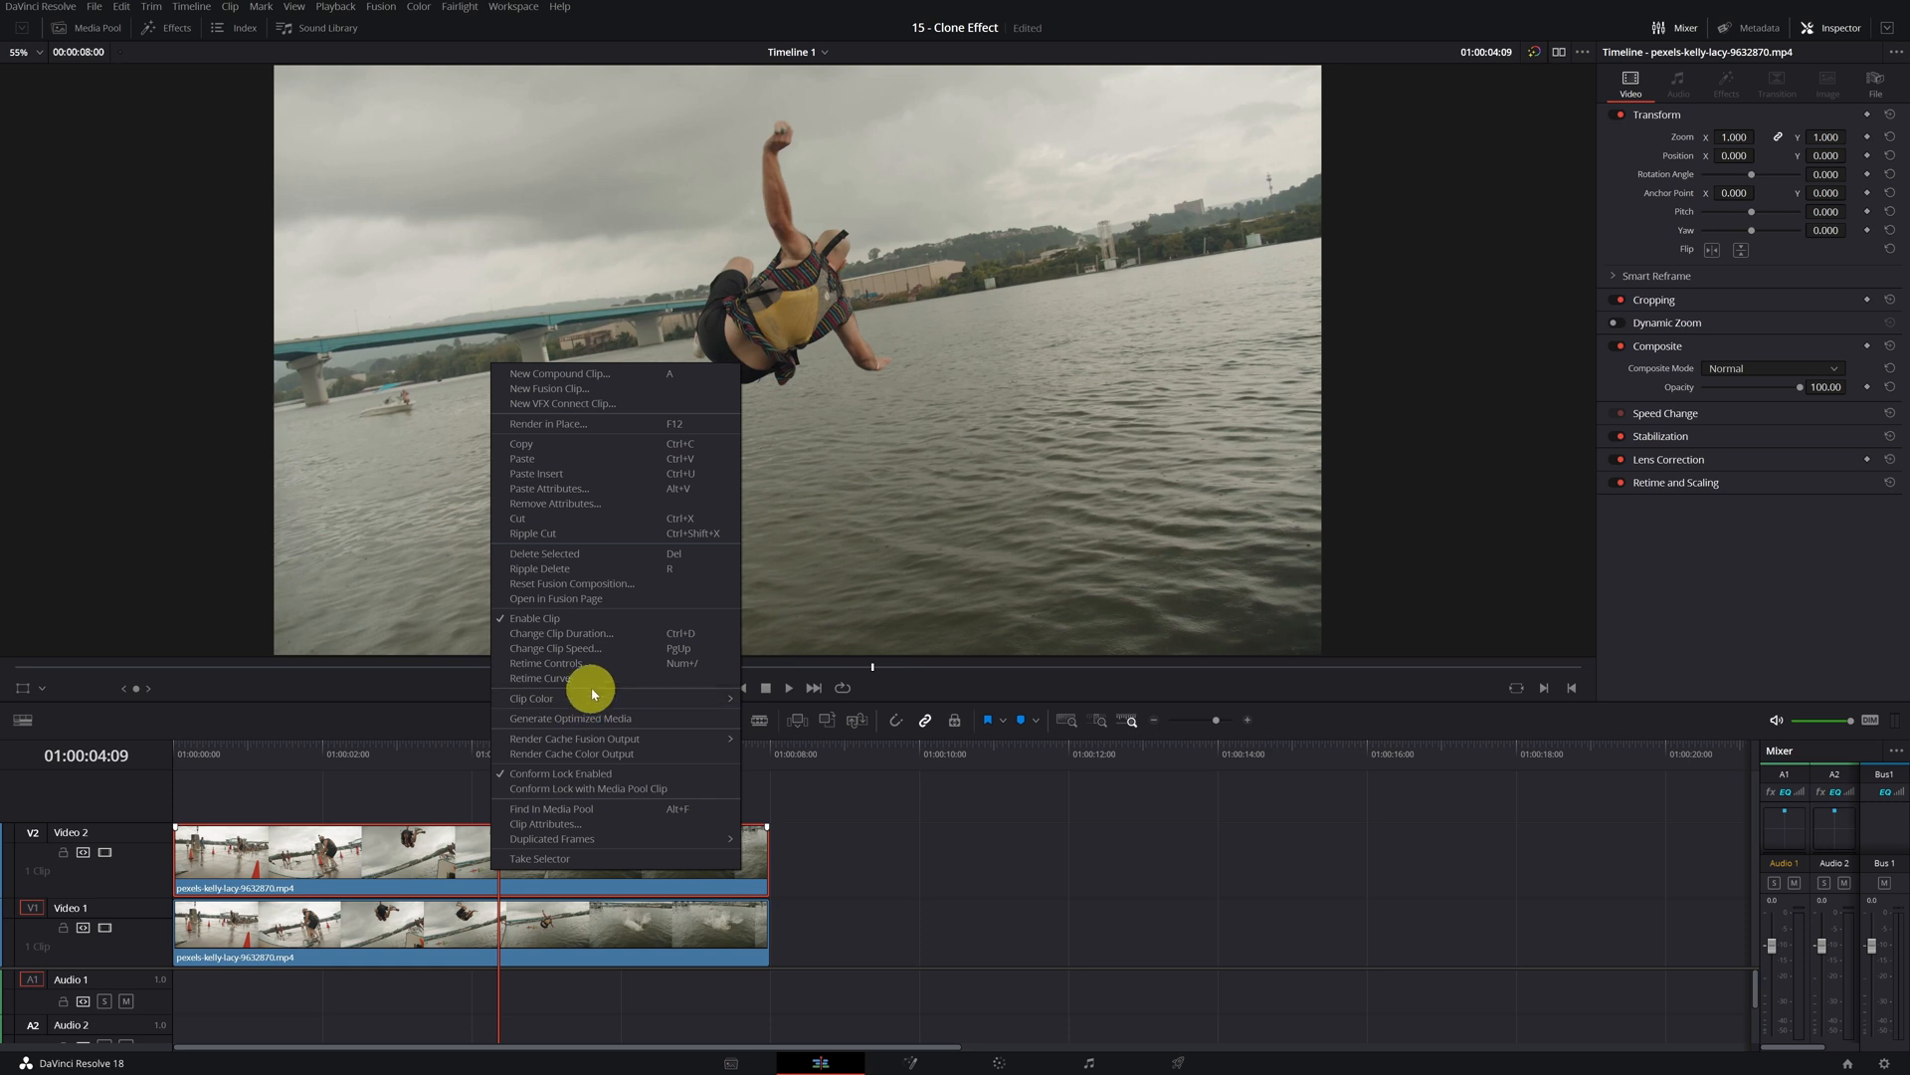
pyautogui.click(611, 650)
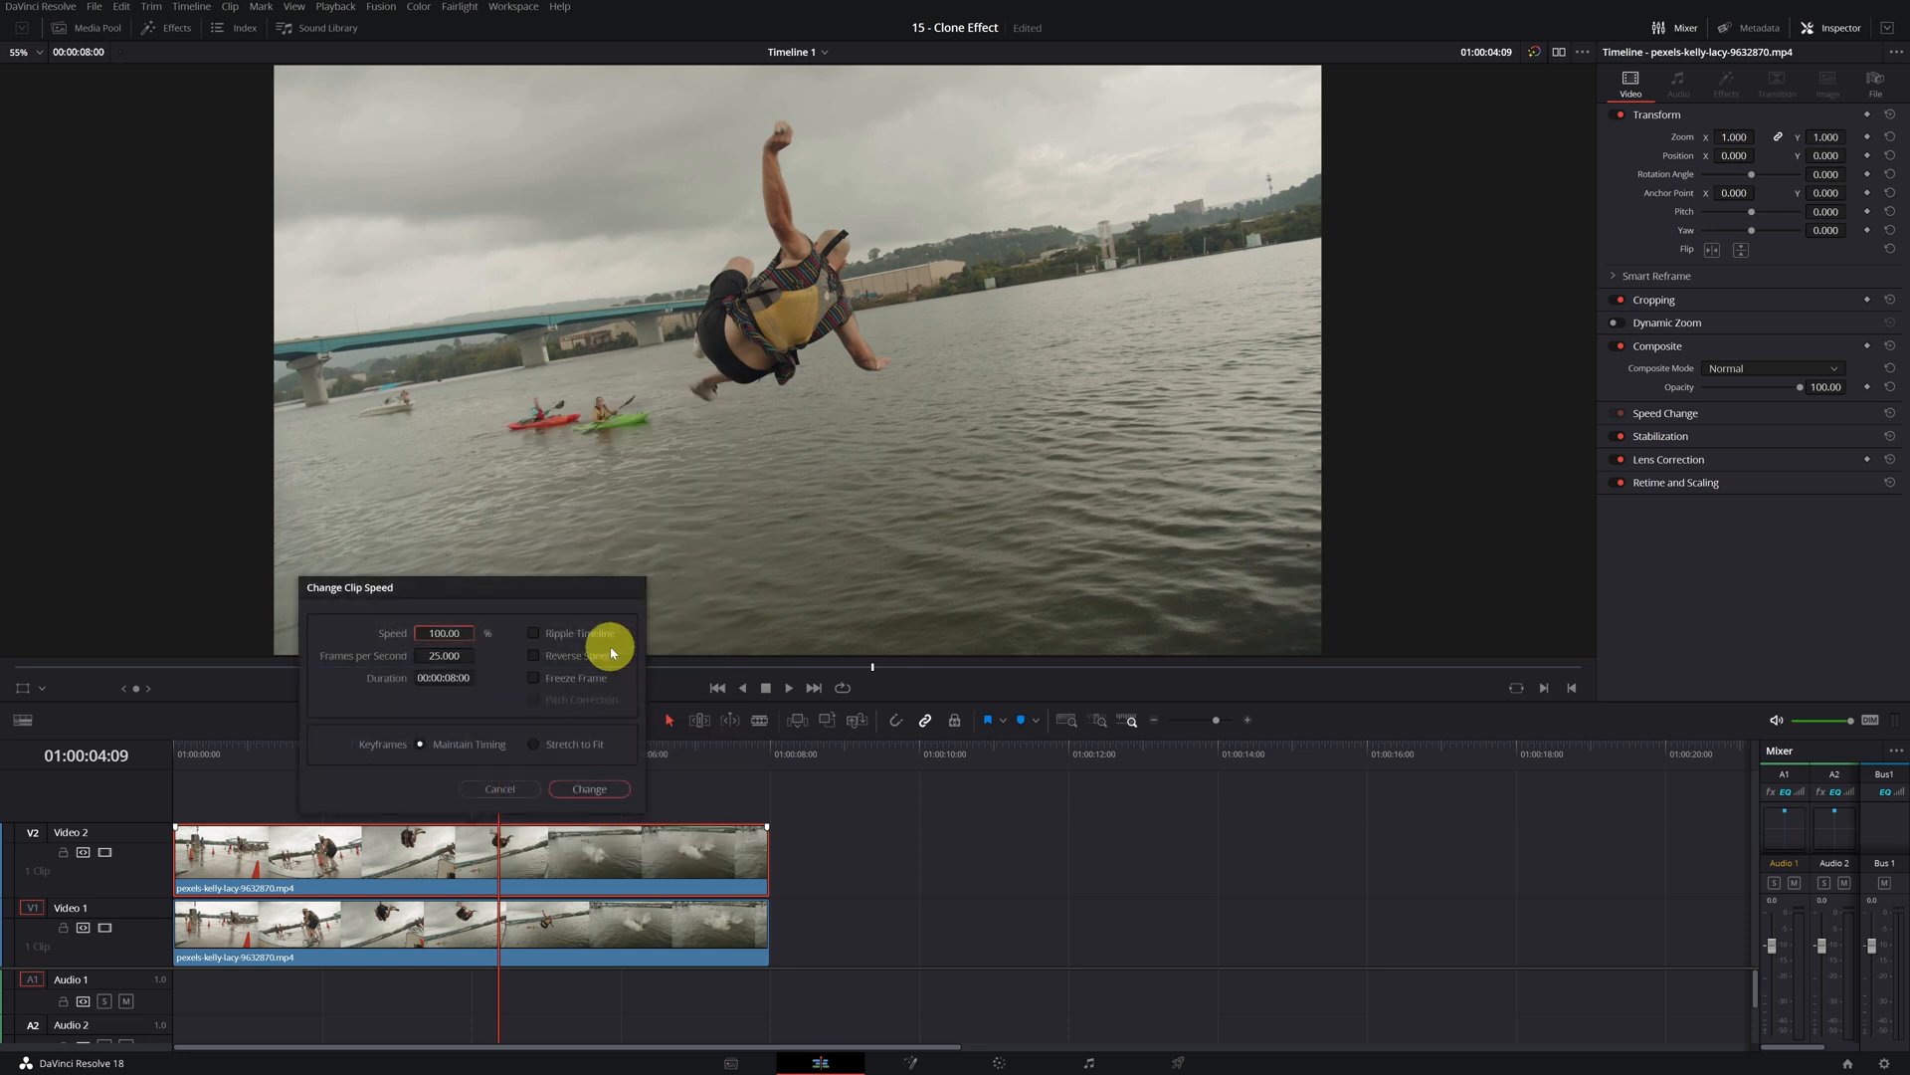
pyautogui.click(535, 680)
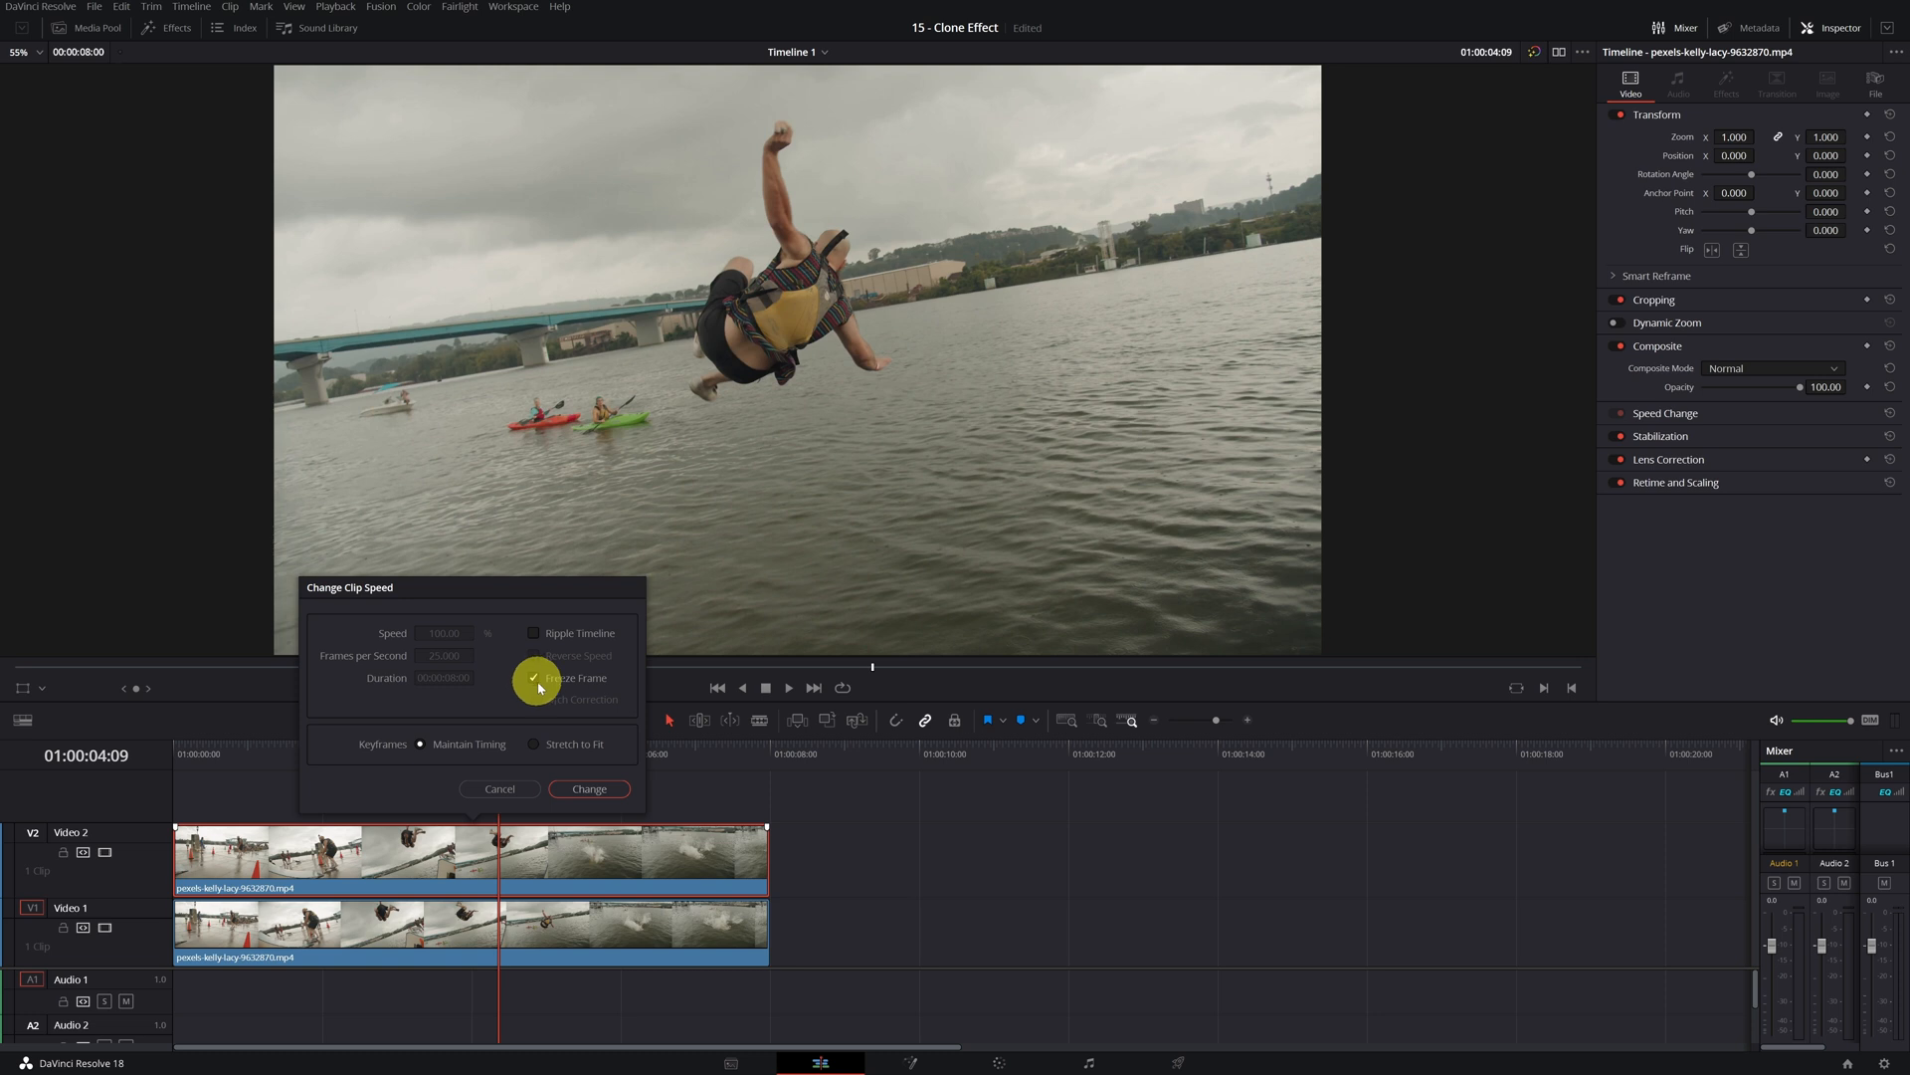
pyautogui.click(596, 790)
# - Delete the copy's unfrozen first part and extend the frozen clip back to the timeline start
pyautogui.click(511, 755)
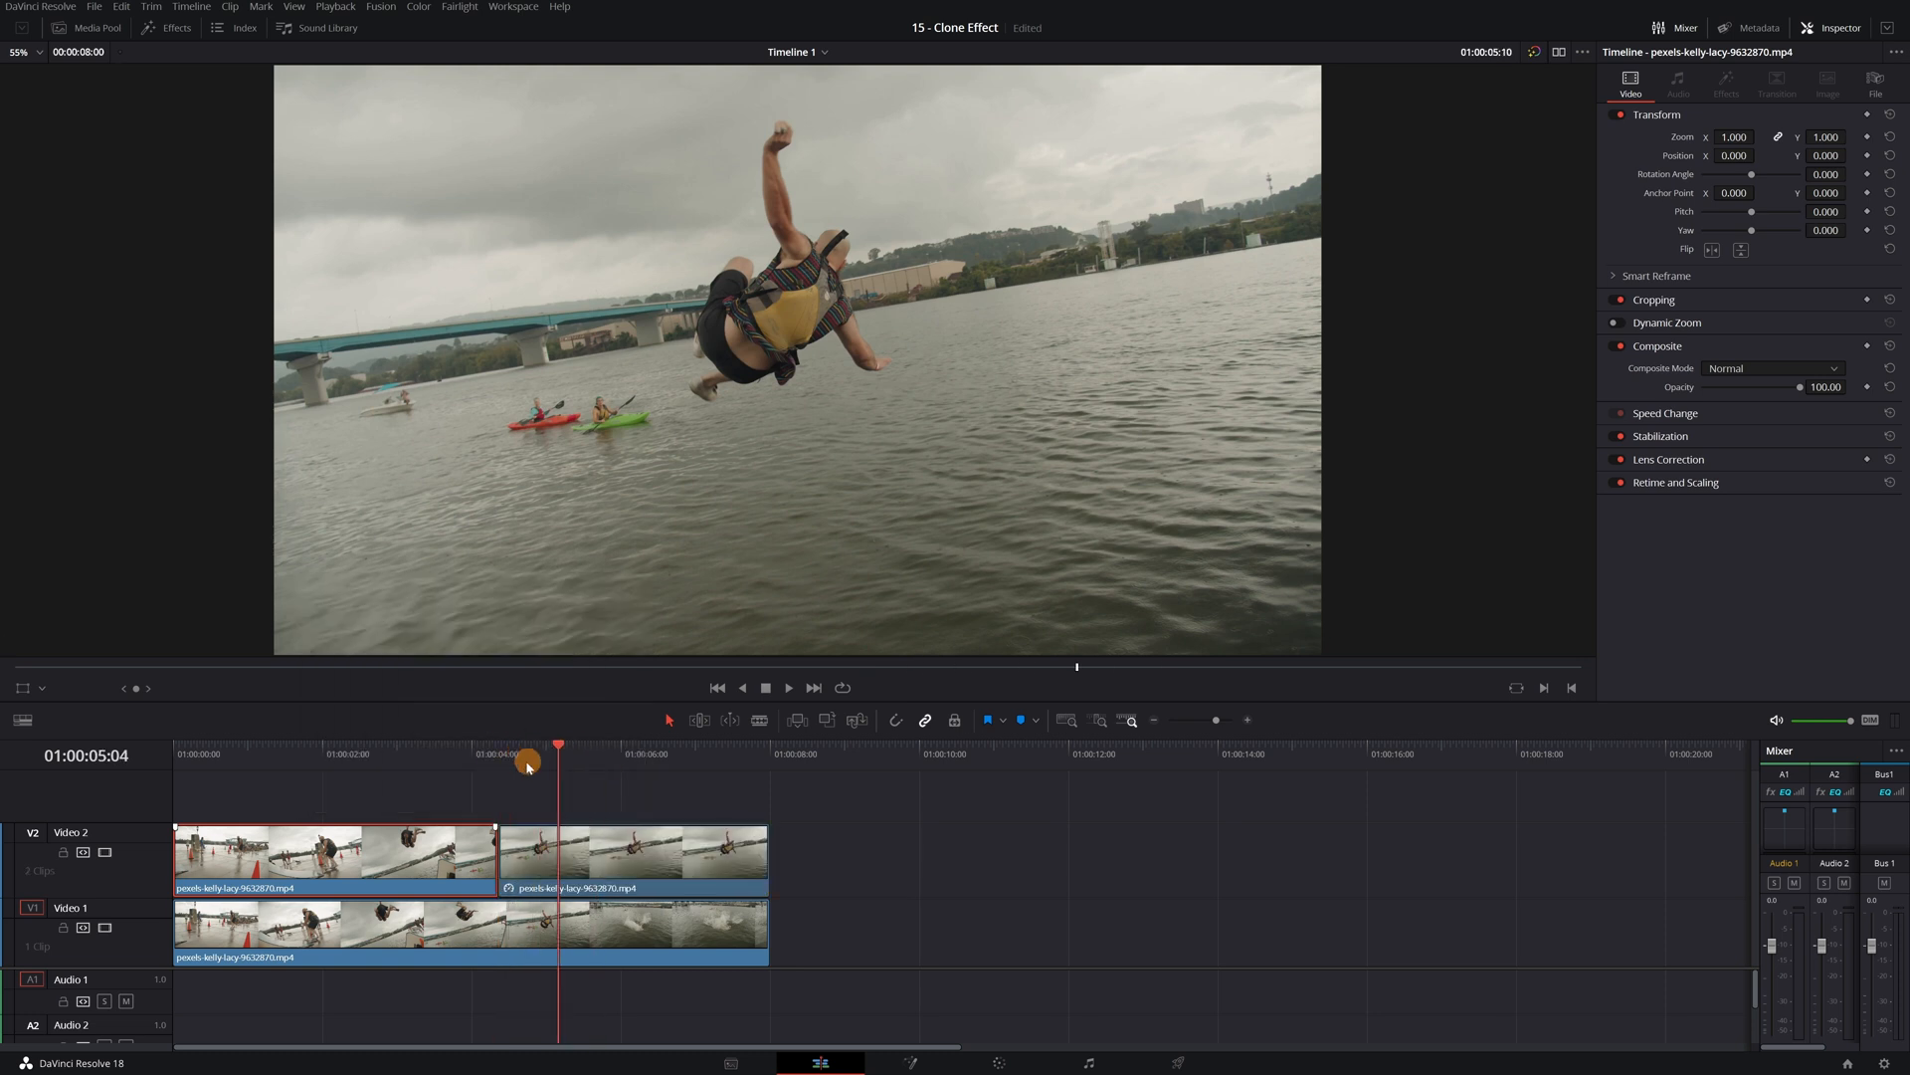
pyautogui.moveTo(529, 762)
pyautogui.mouseDown()
pyautogui.moveTo(351, 761)
pyautogui.moveTo(418, 762)
pyautogui.mouseUp()
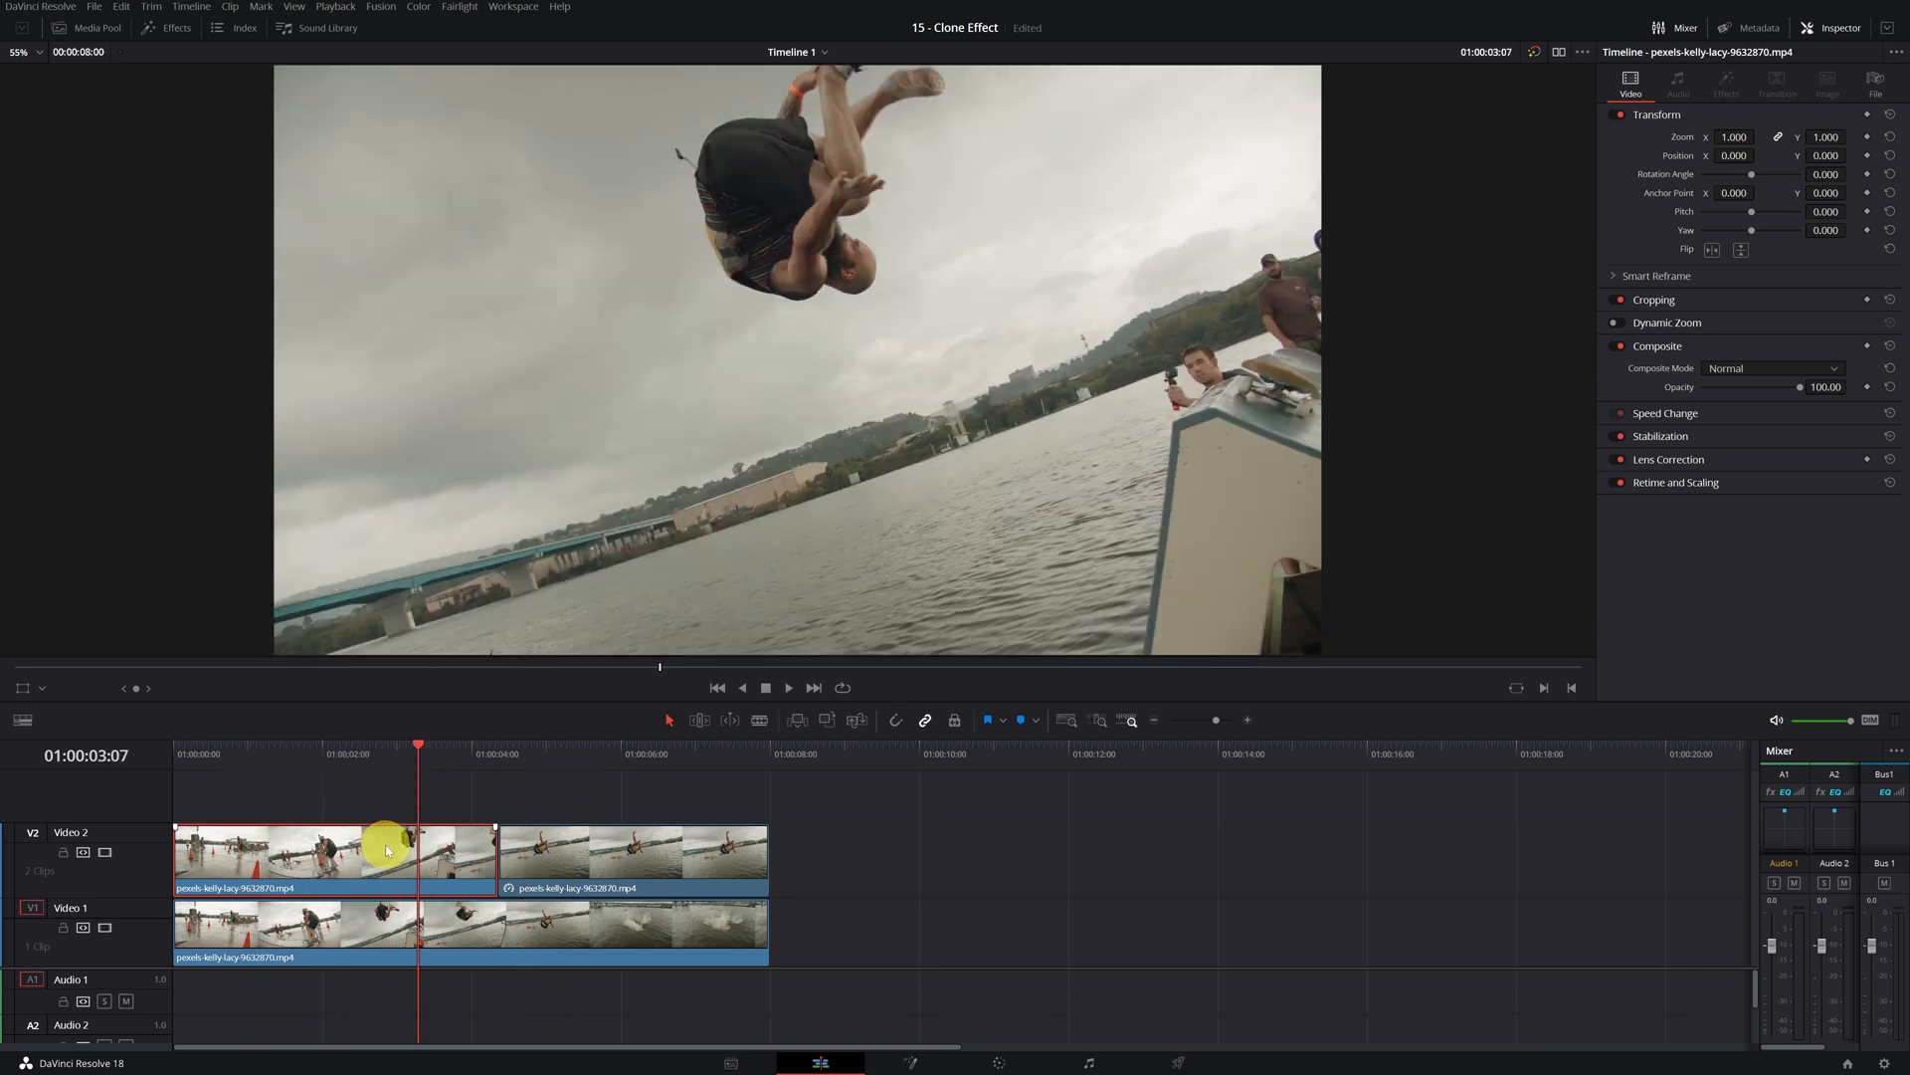
pyautogui.click(385, 846)
pyautogui.press('BackSpace')
pyautogui.moveTo(502, 861); pyautogui.dragTo(168, 861)
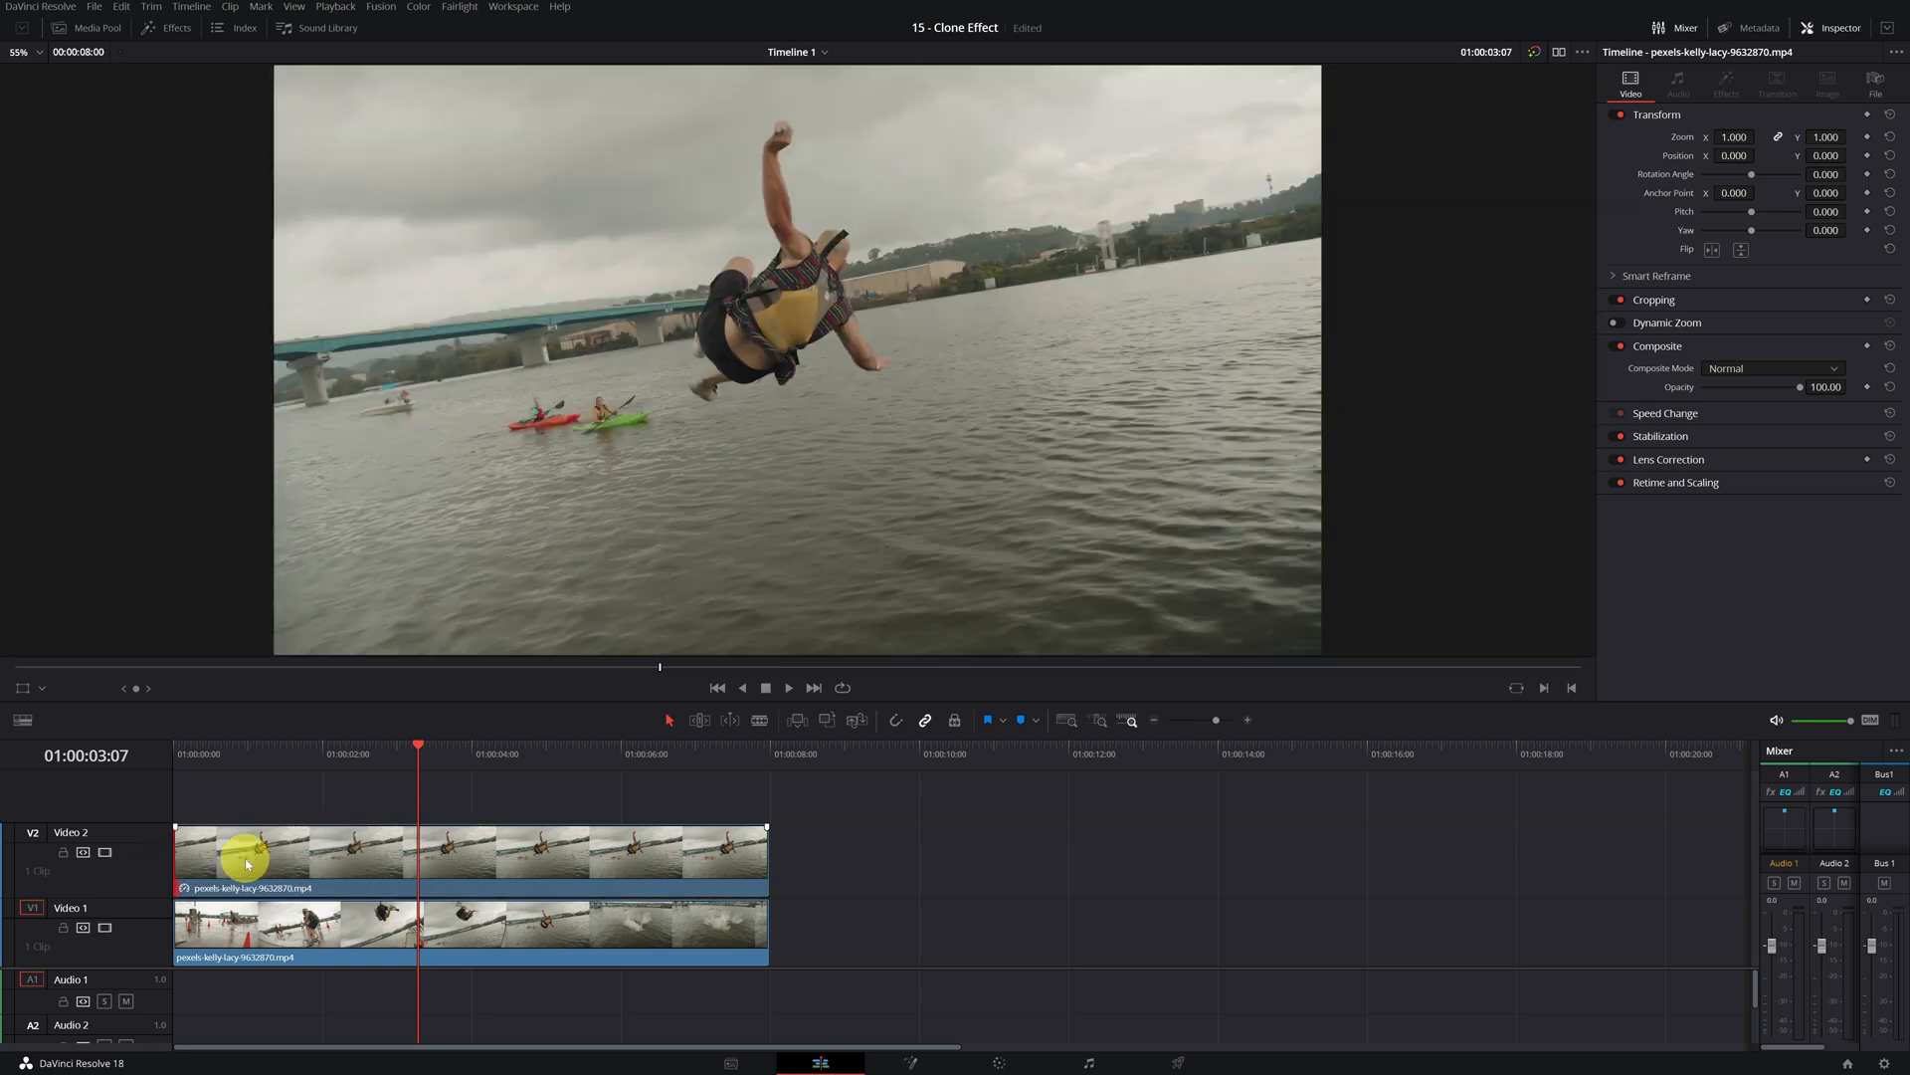
pyautogui.click(448, 761)
pyautogui.click(404, 937)
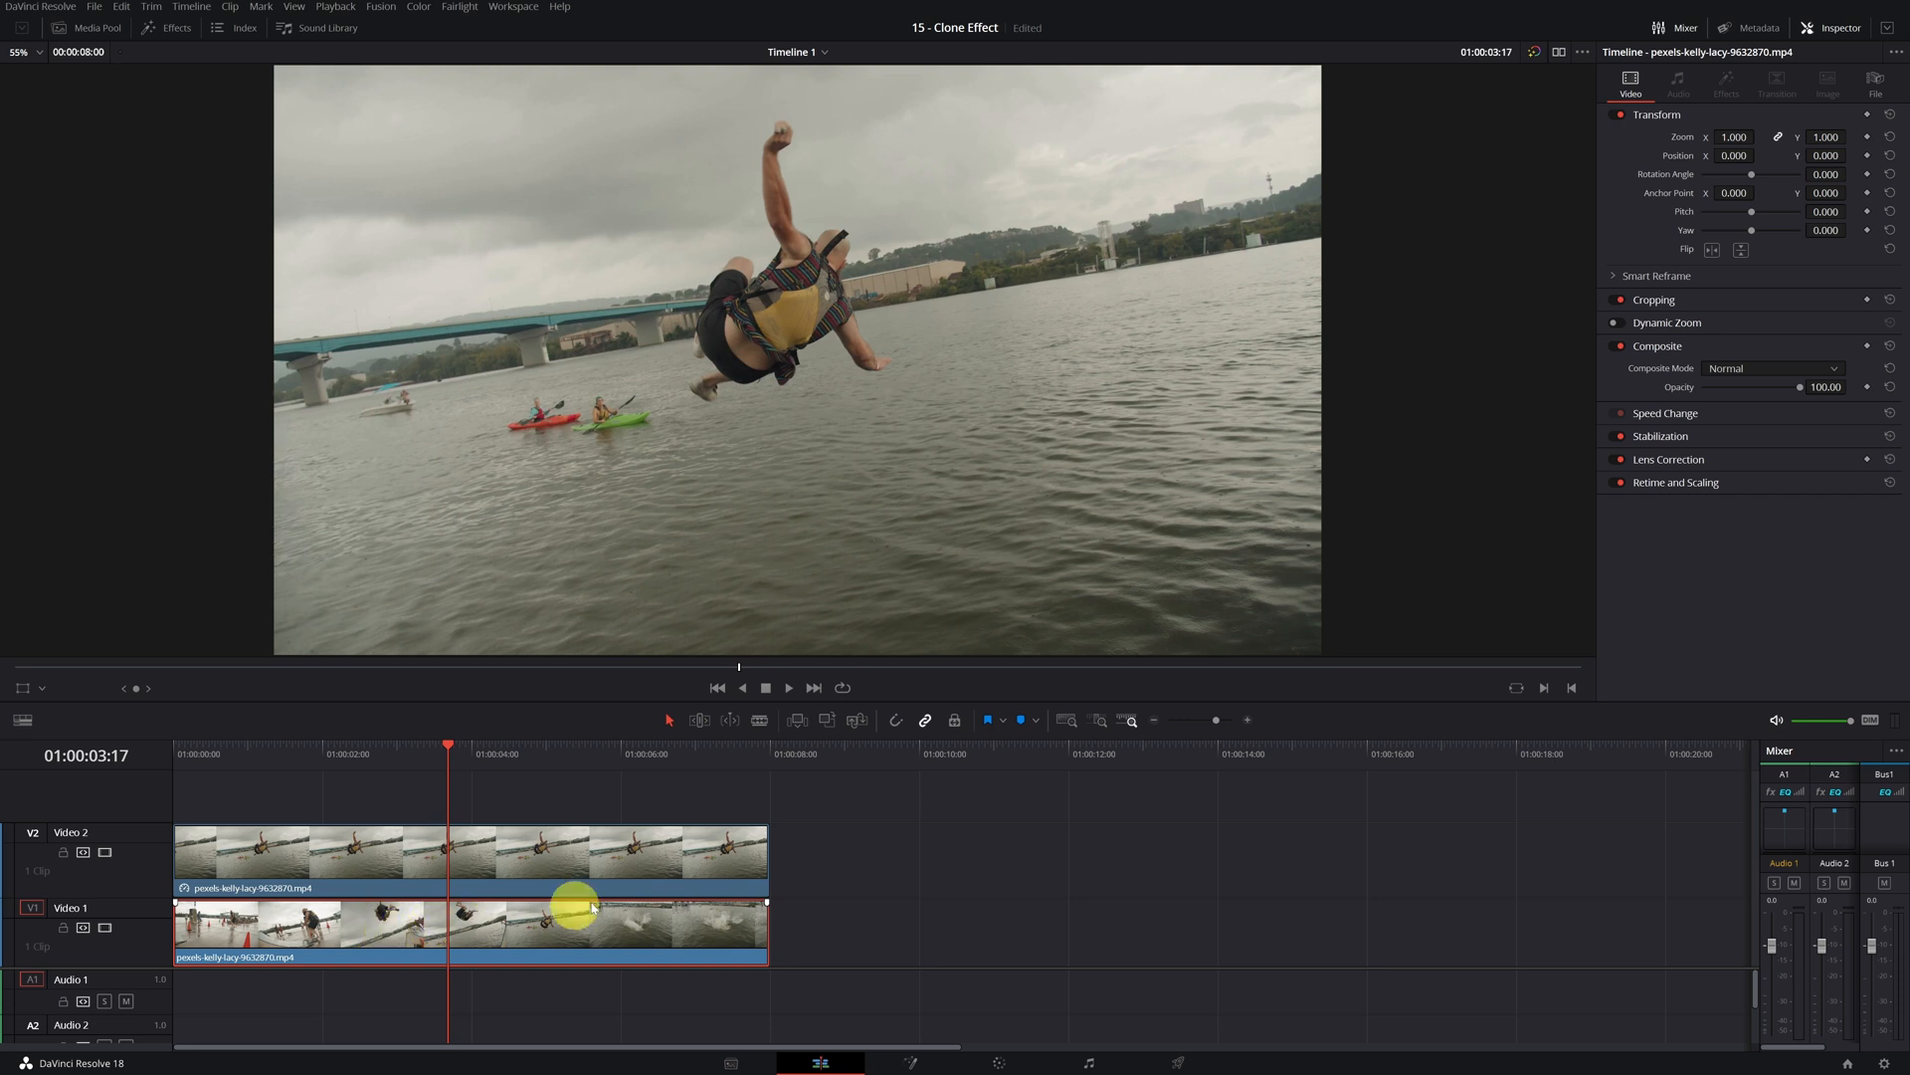
# - Select both stacked clips and combine them into a New Fusion Clip
pyautogui.moveTo(804, 857); pyautogui.dragTo(534, 958)
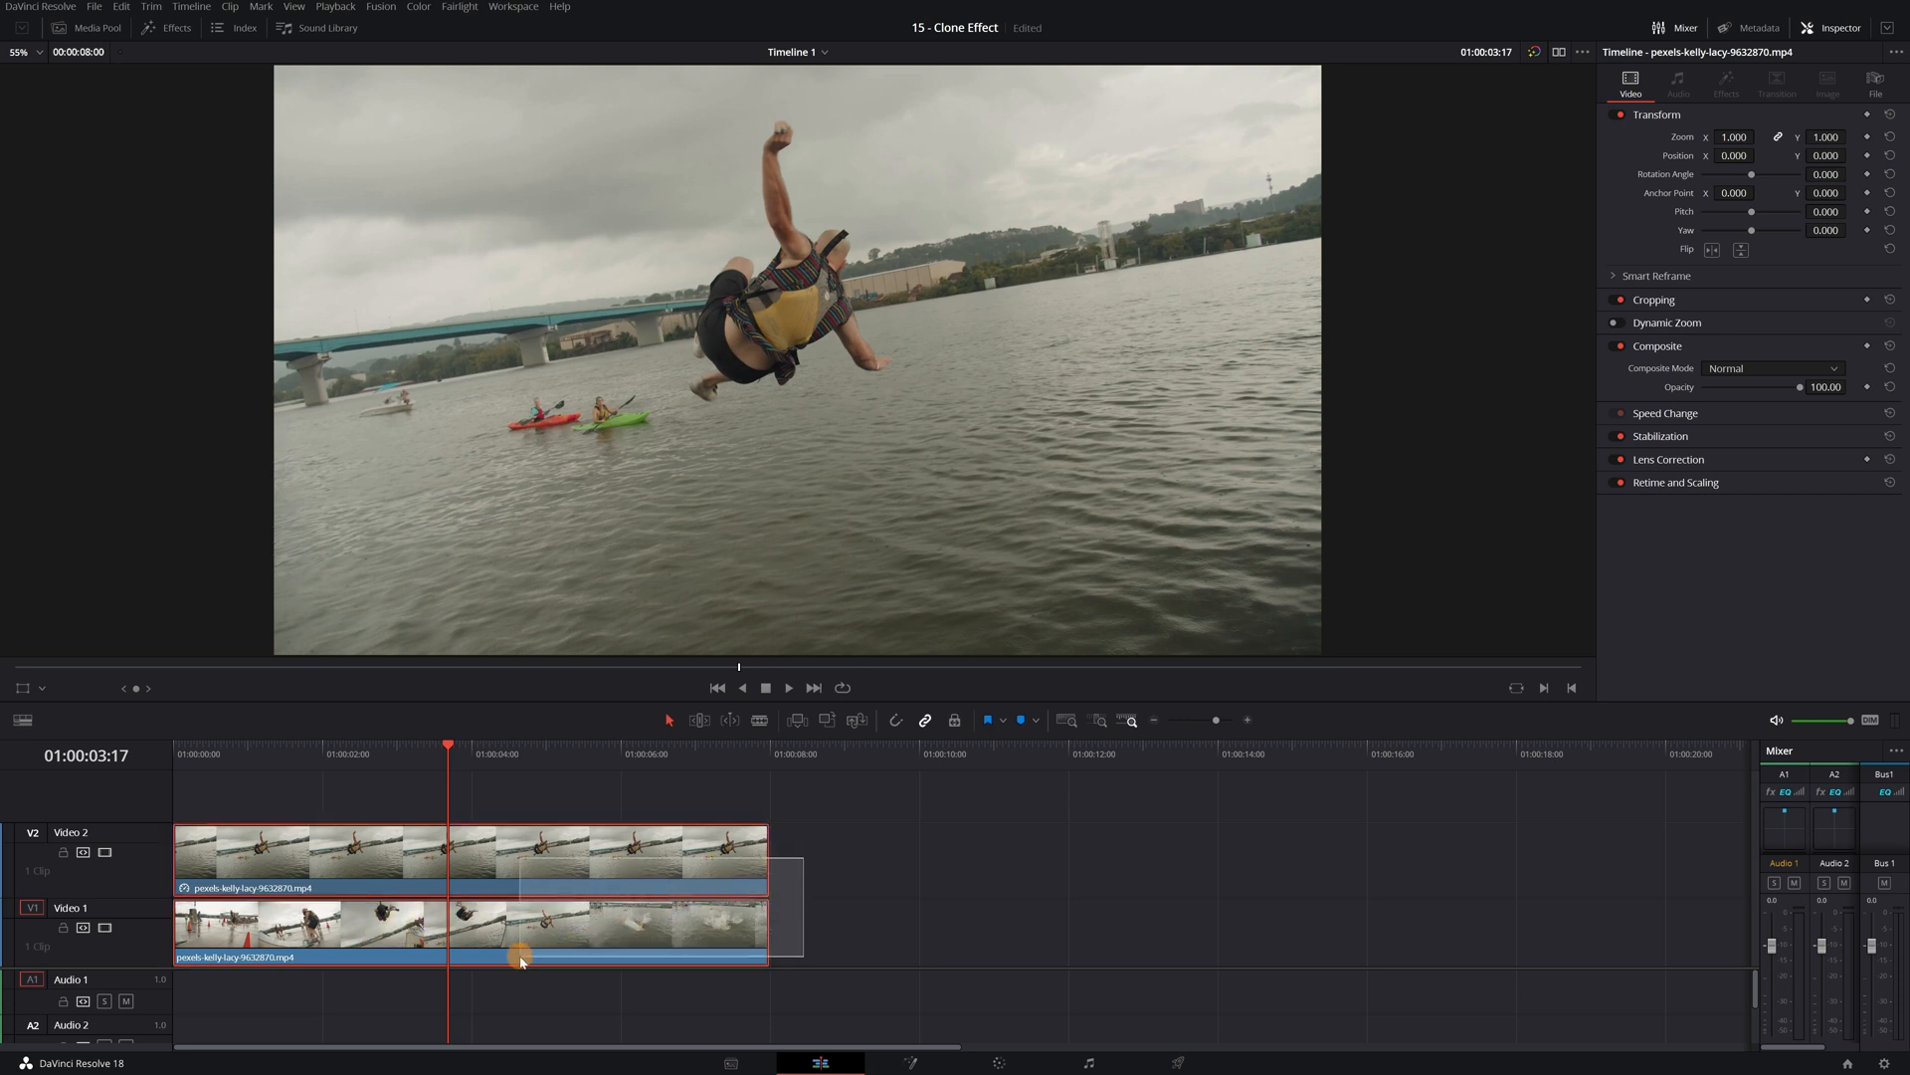
pyautogui.rightClick(550, 931)
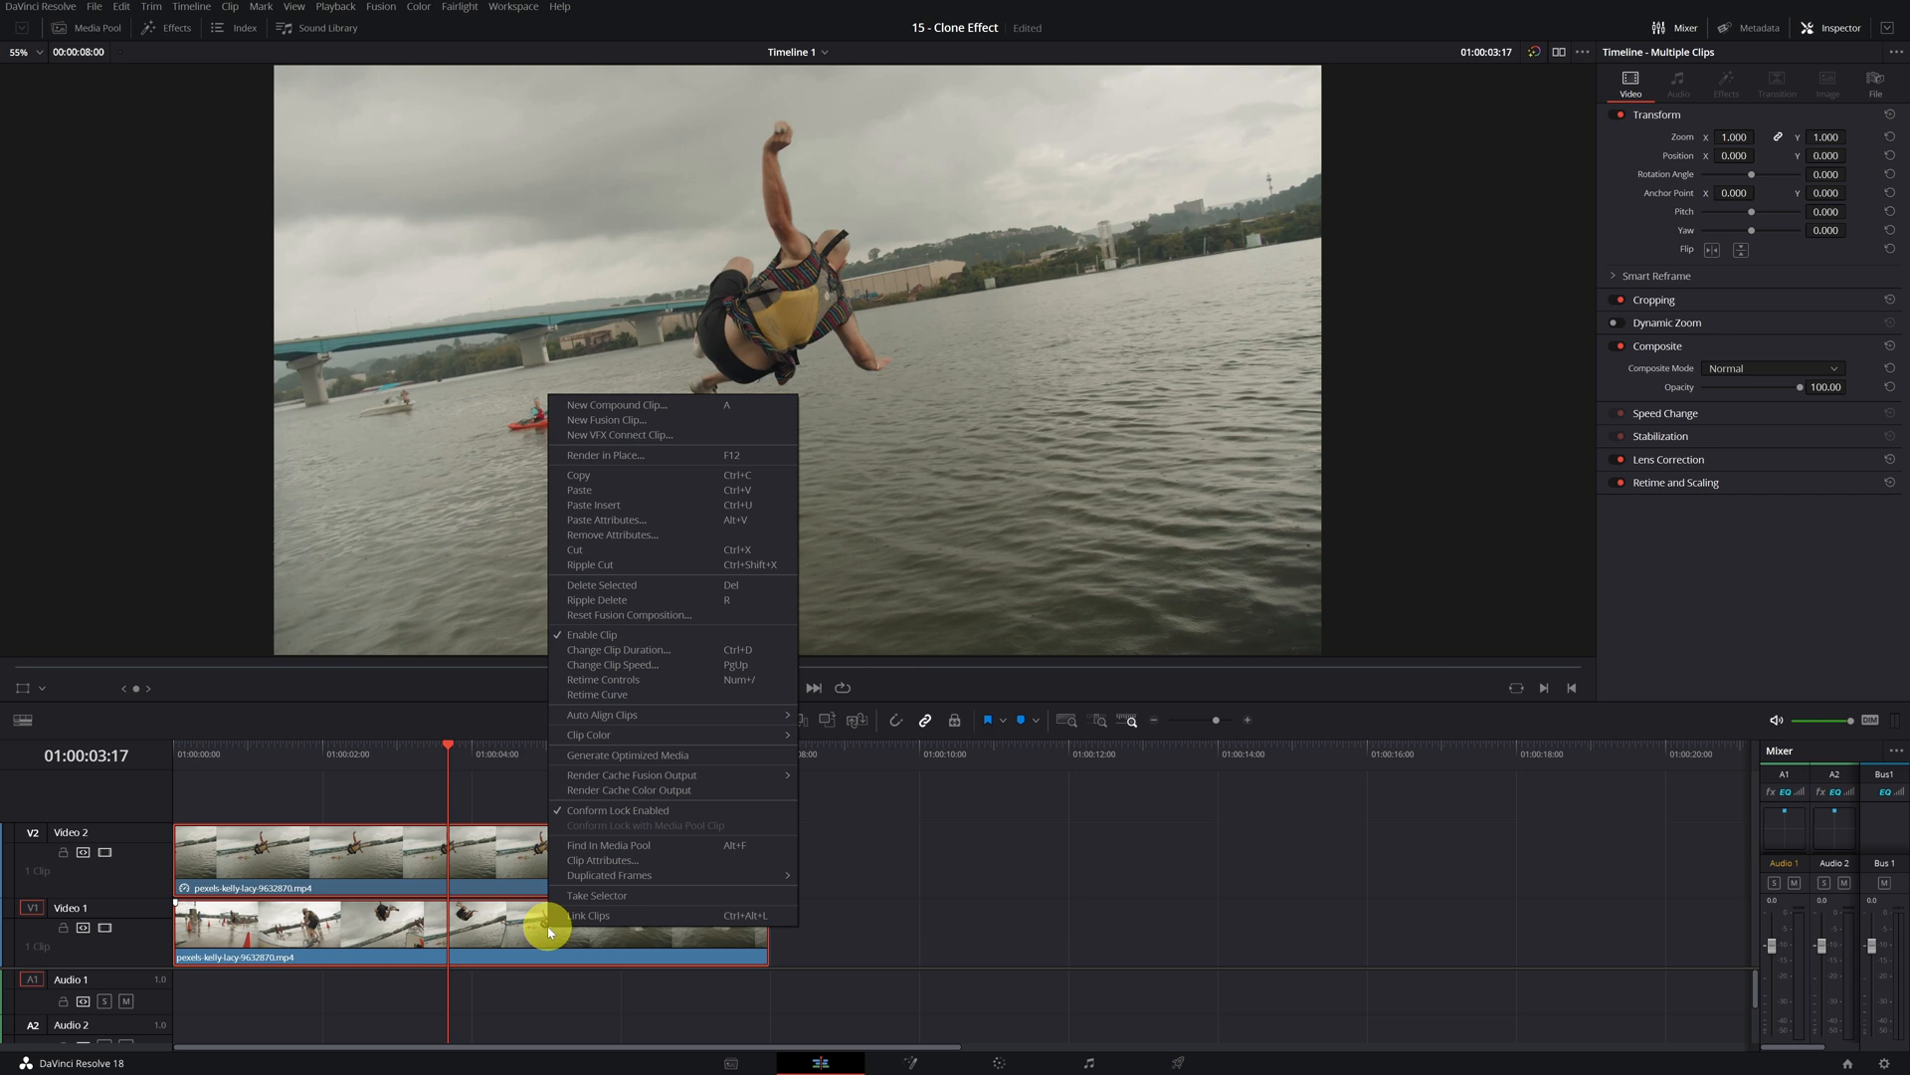
pyautogui.click(639, 420)
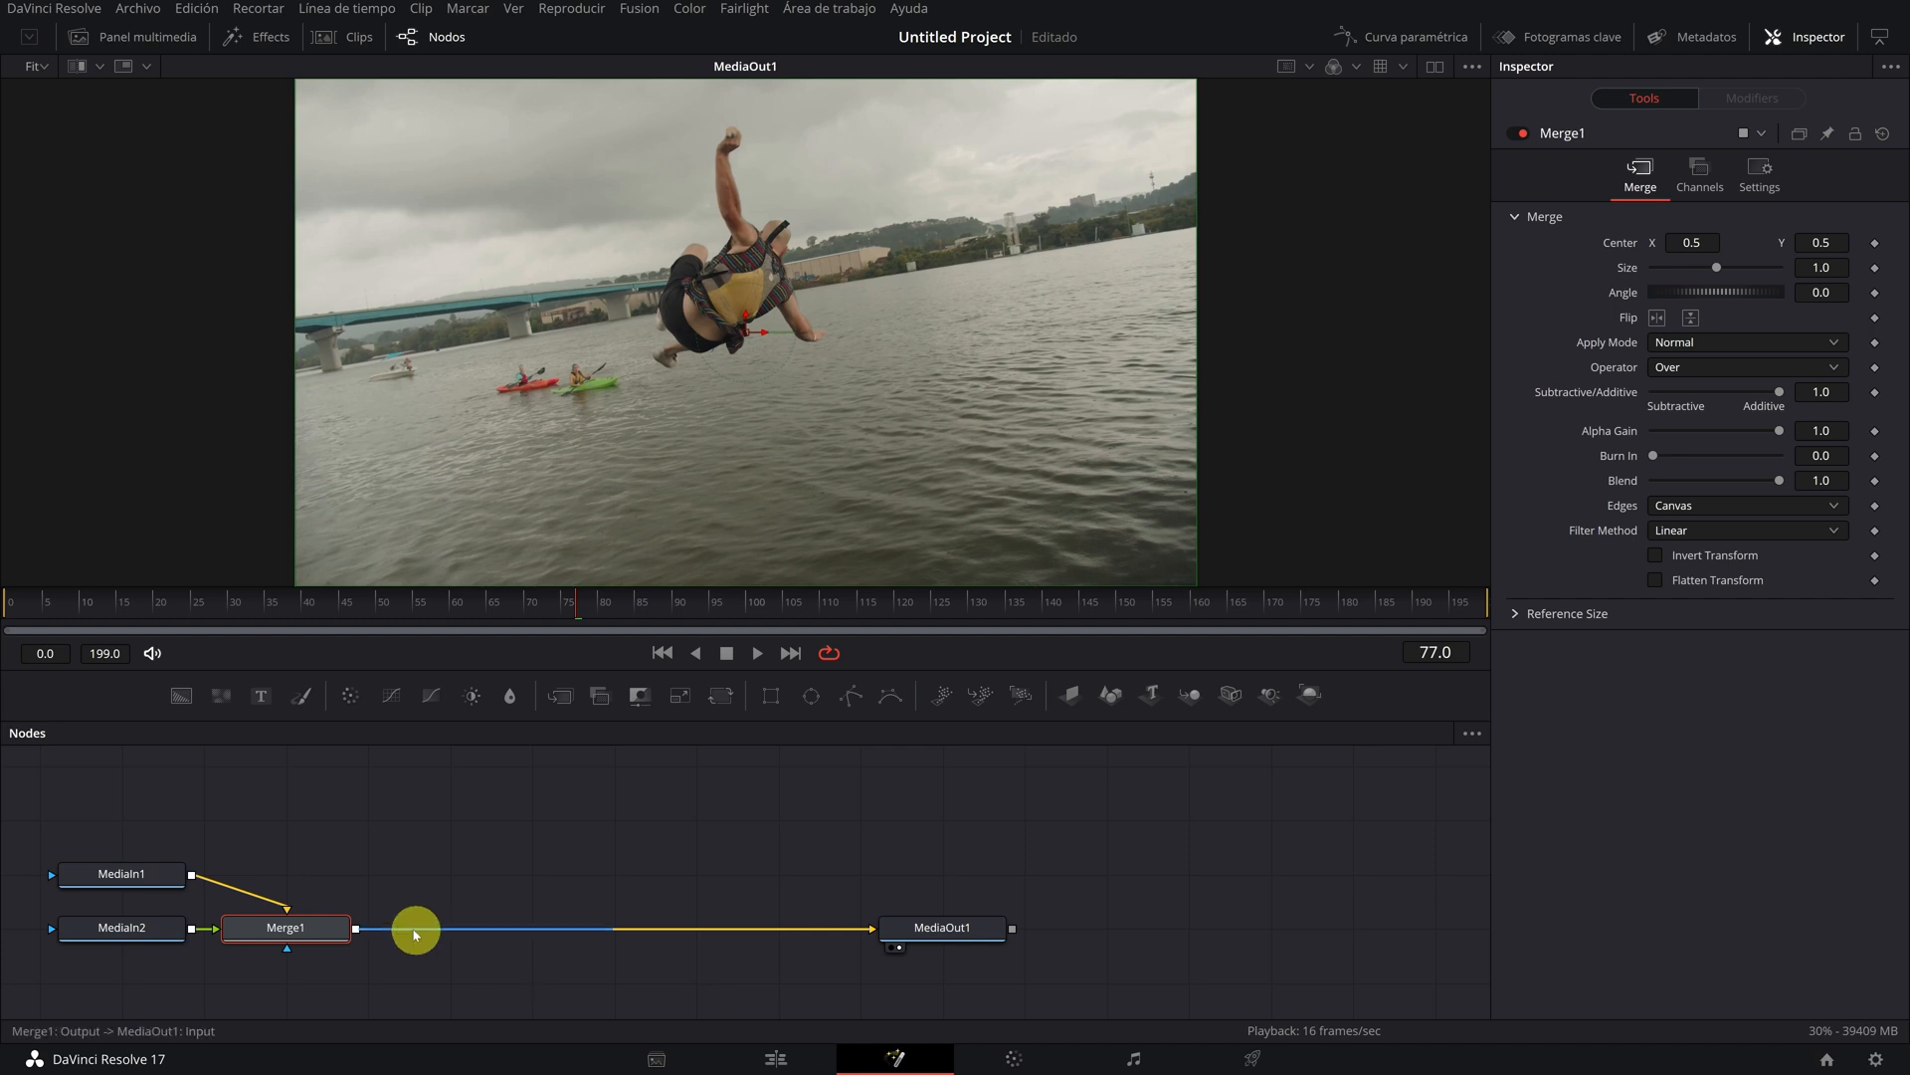
# - Rearrange Merge1 and the MediaIn nodes and show MediaIn1 in a split two-viewer display
pyautogui.moveTo(306, 927); pyautogui.dragTo(549, 921)
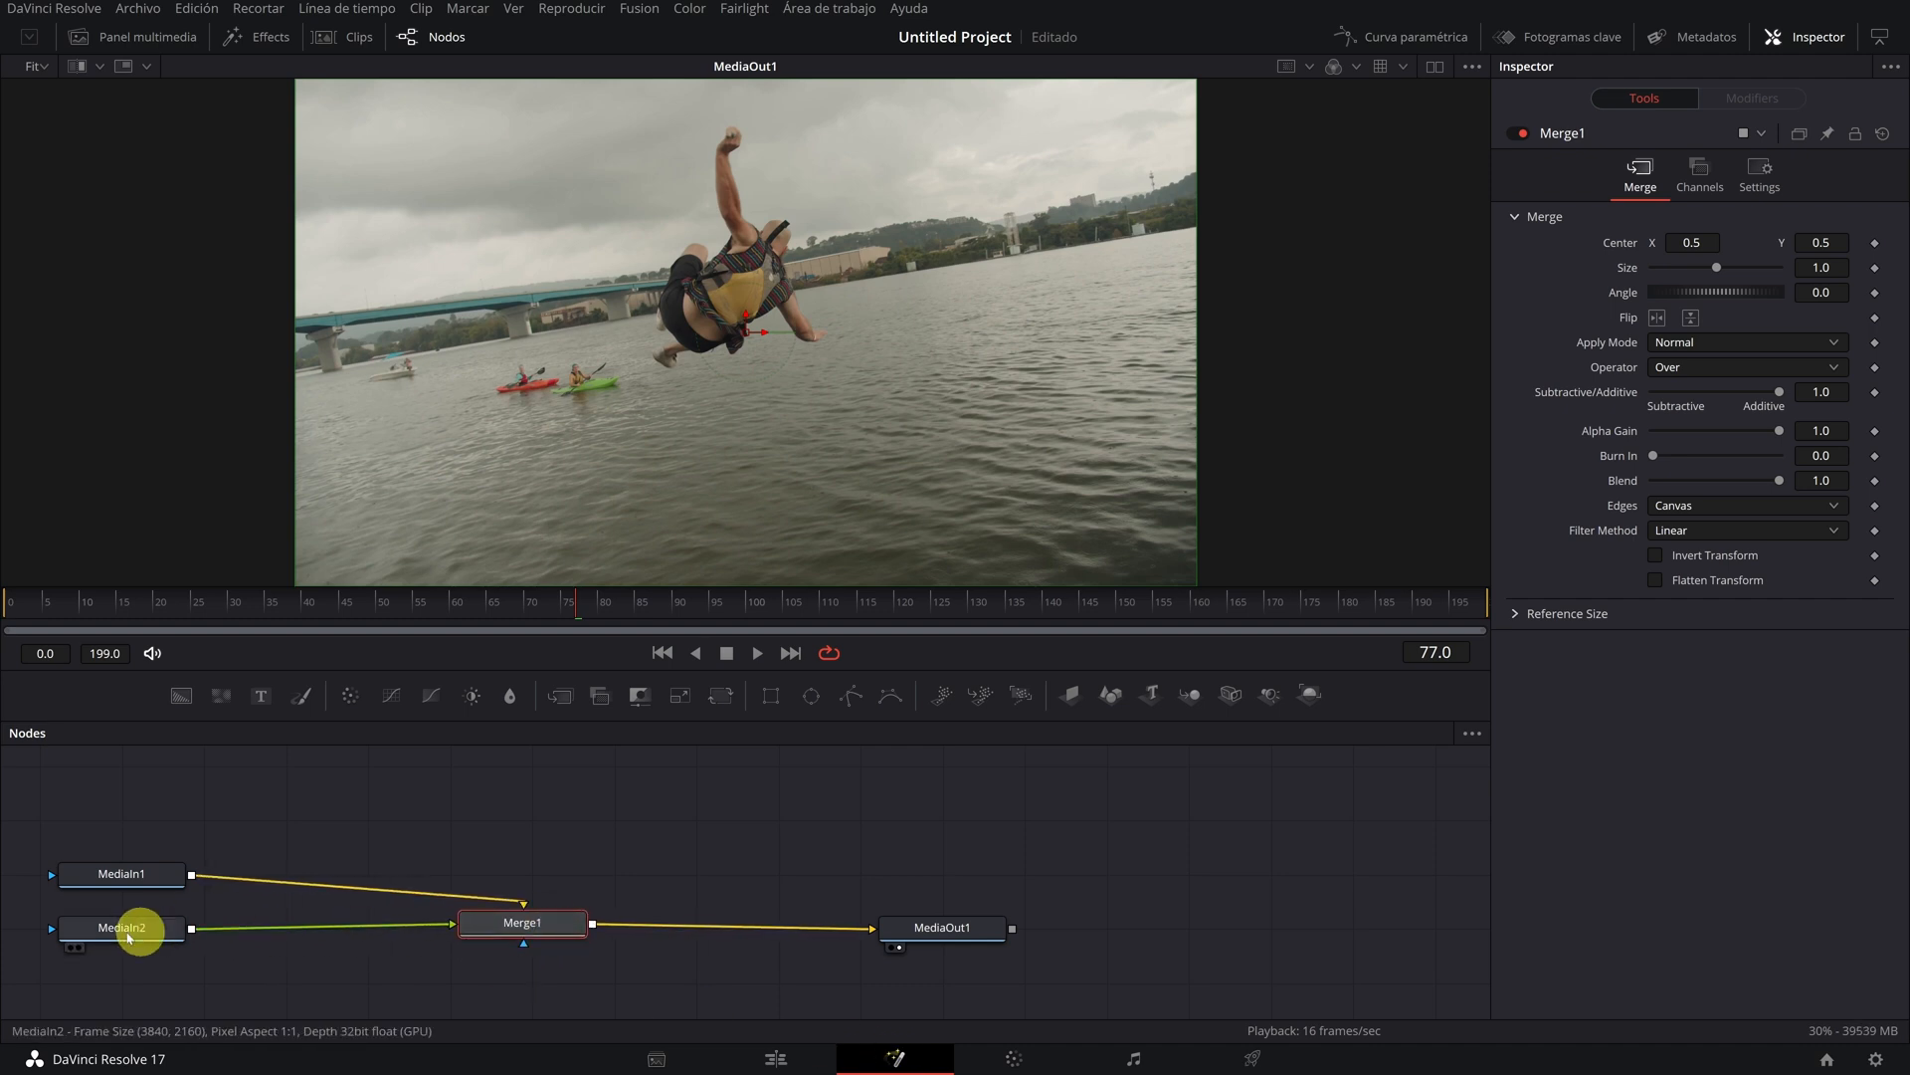
pyautogui.moveTo(121, 927); pyautogui.dragTo(153, 934)
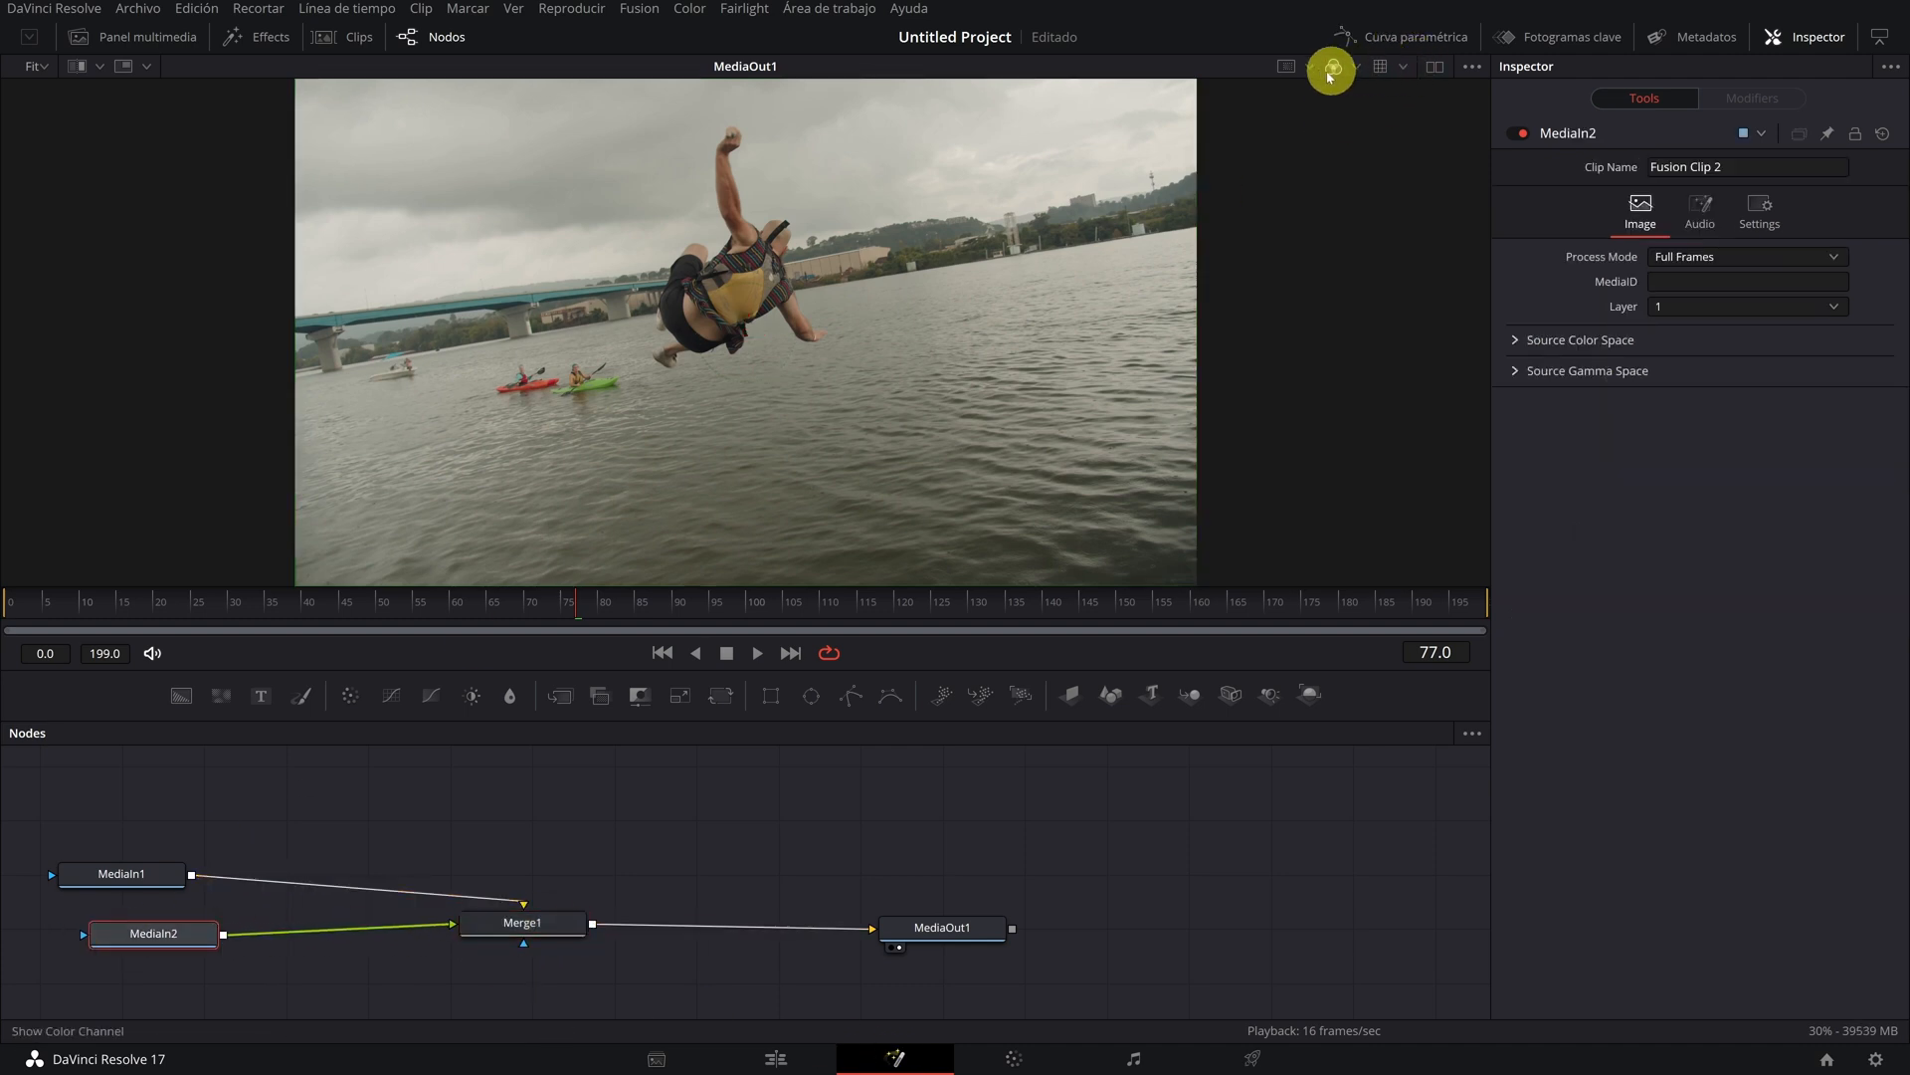
pyautogui.click(1430, 68)
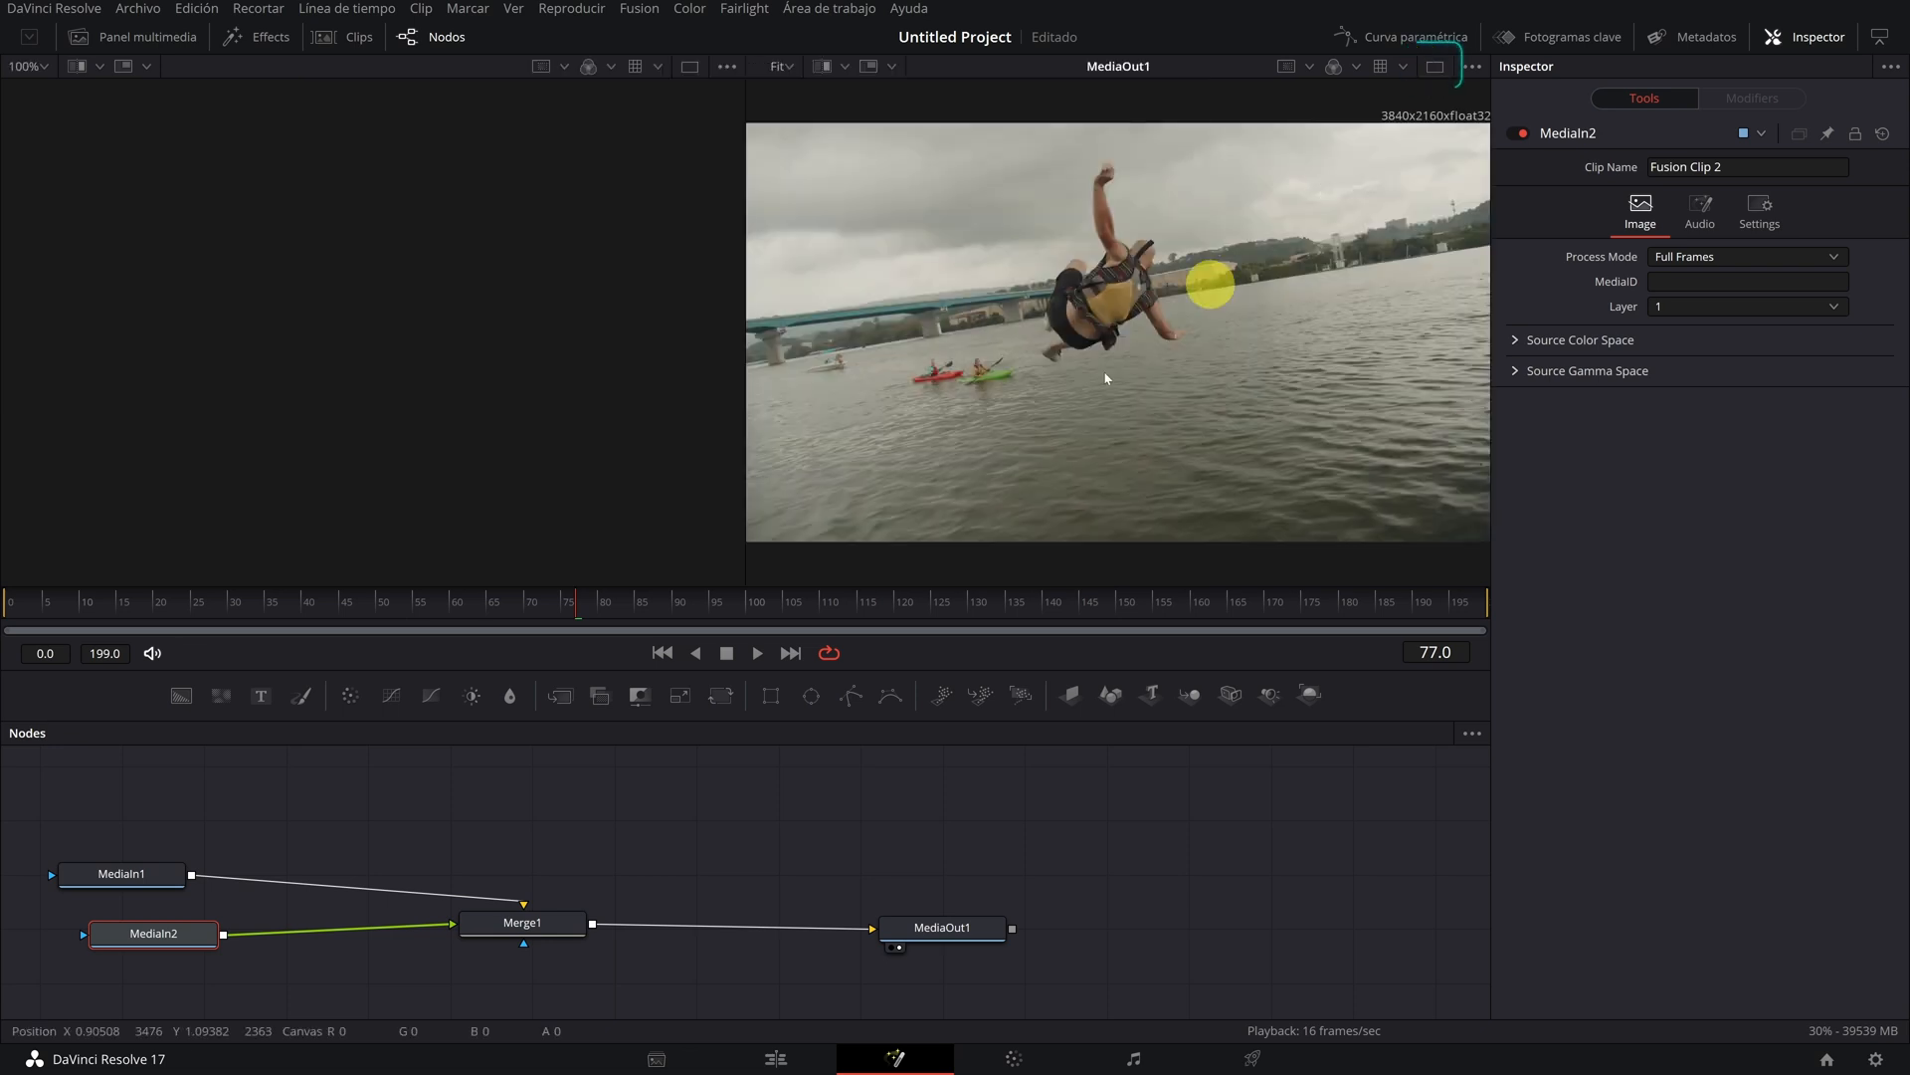
pyautogui.moveTo(105, 891); pyautogui.dragTo(163, 864)
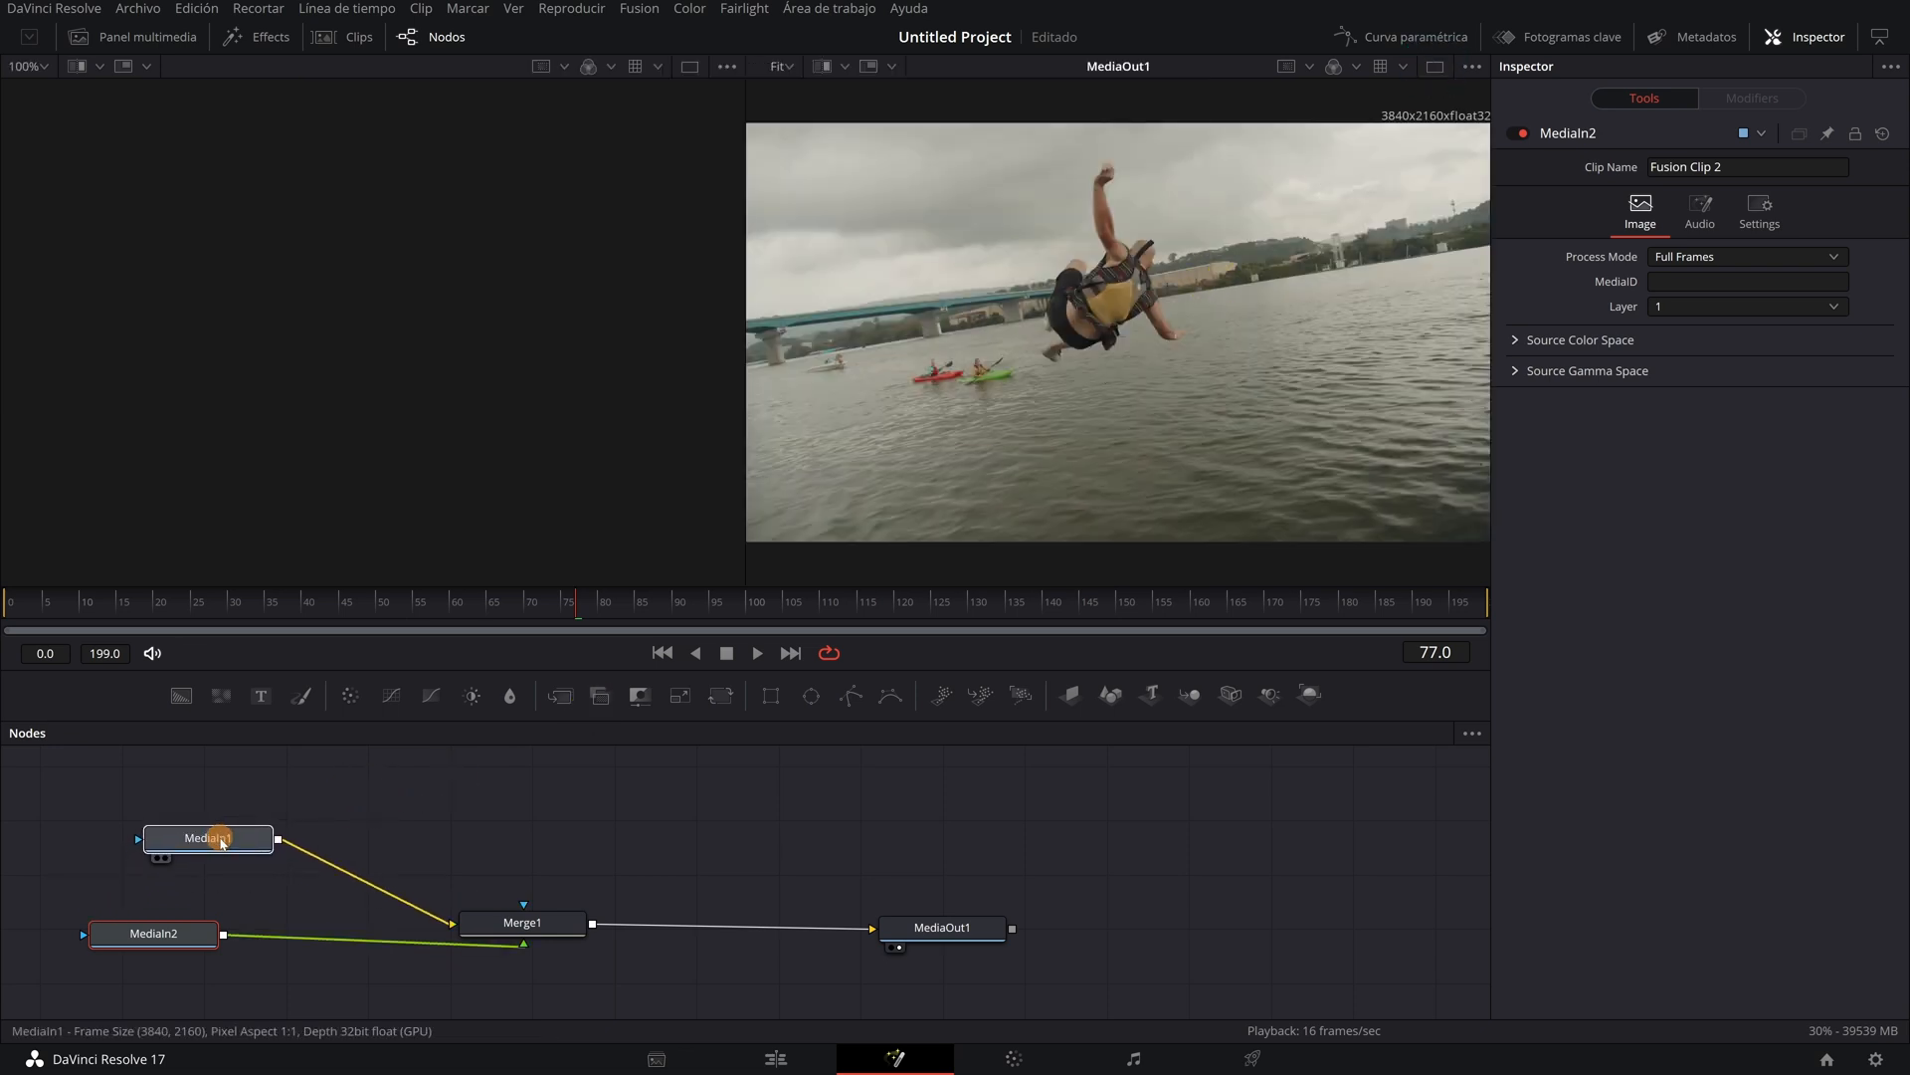
pyautogui.click(161, 862)
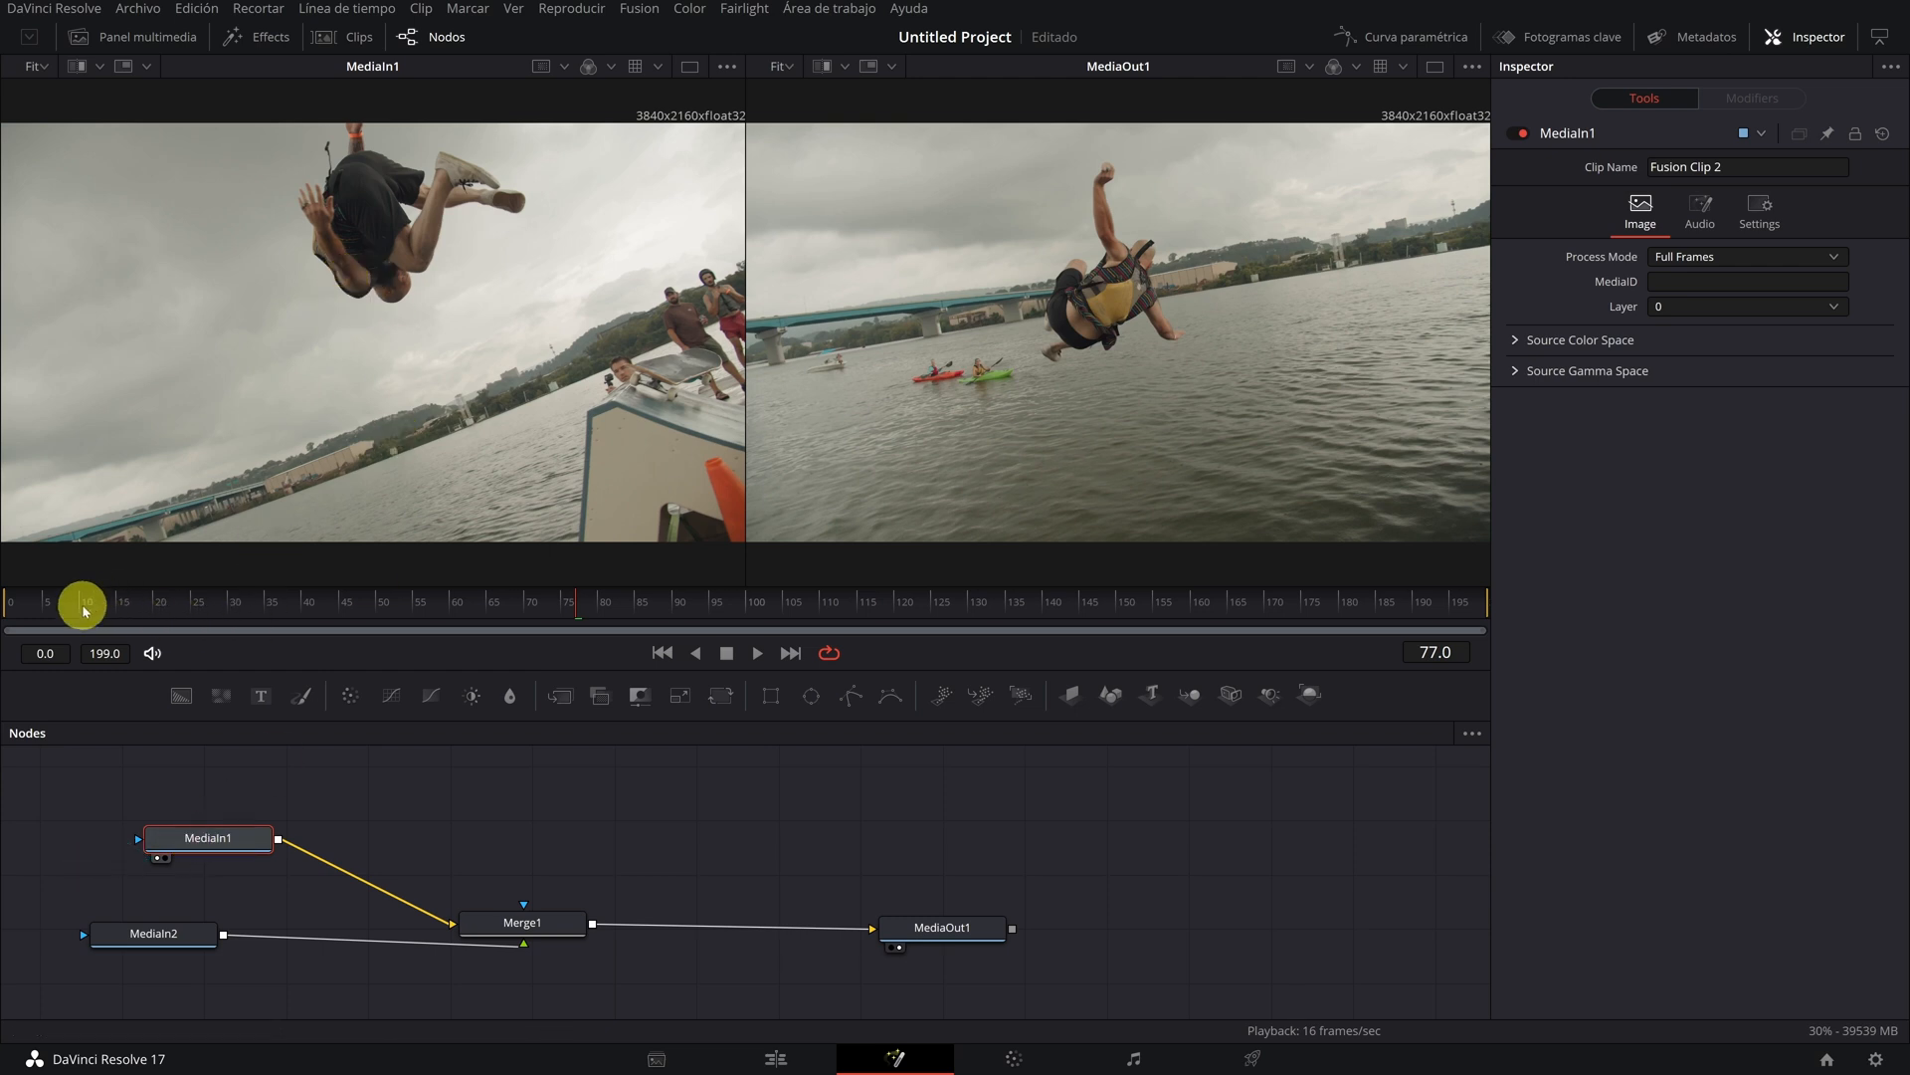
# - Scrub through the footage and return the playhead to frame 97
pyautogui.moveTo(83, 604); pyautogui.dragTo(283, 602)
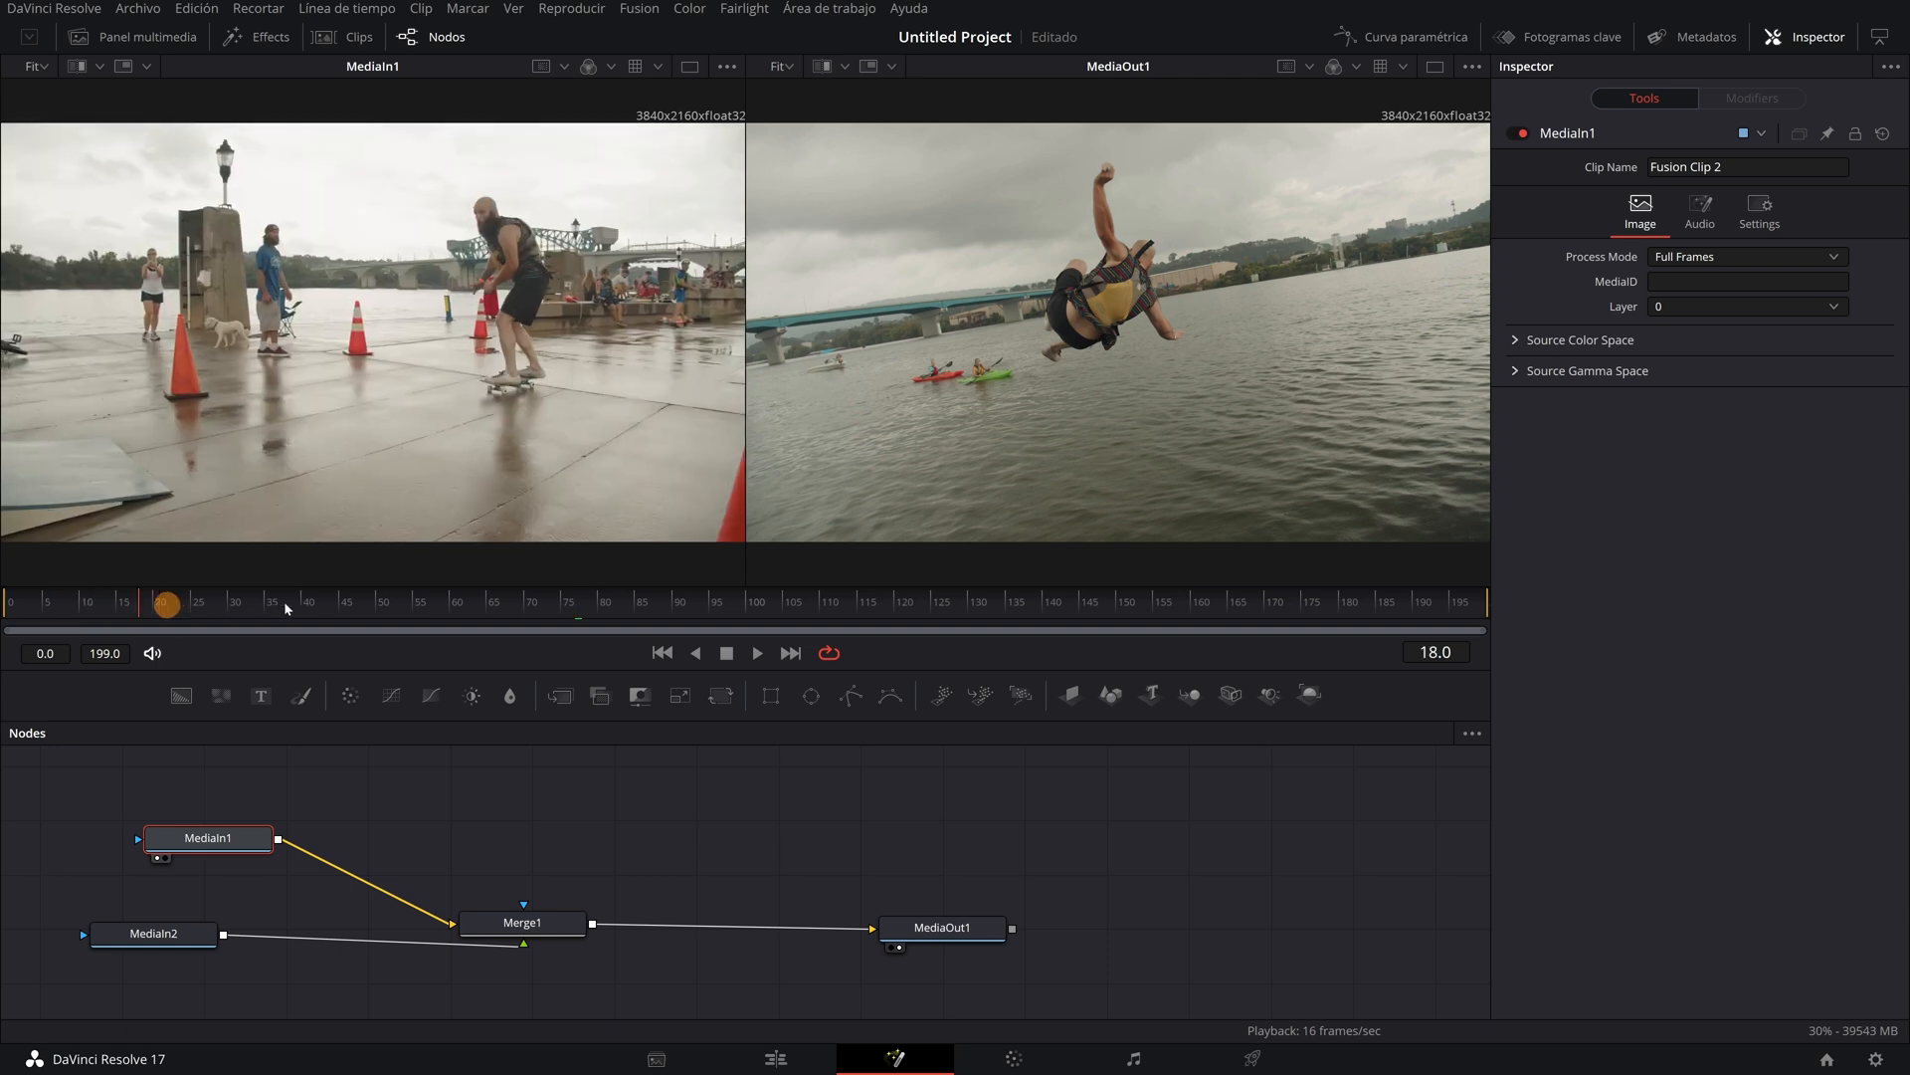
pyautogui.moveTo(443, 601); pyautogui.dragTo(475, 604)
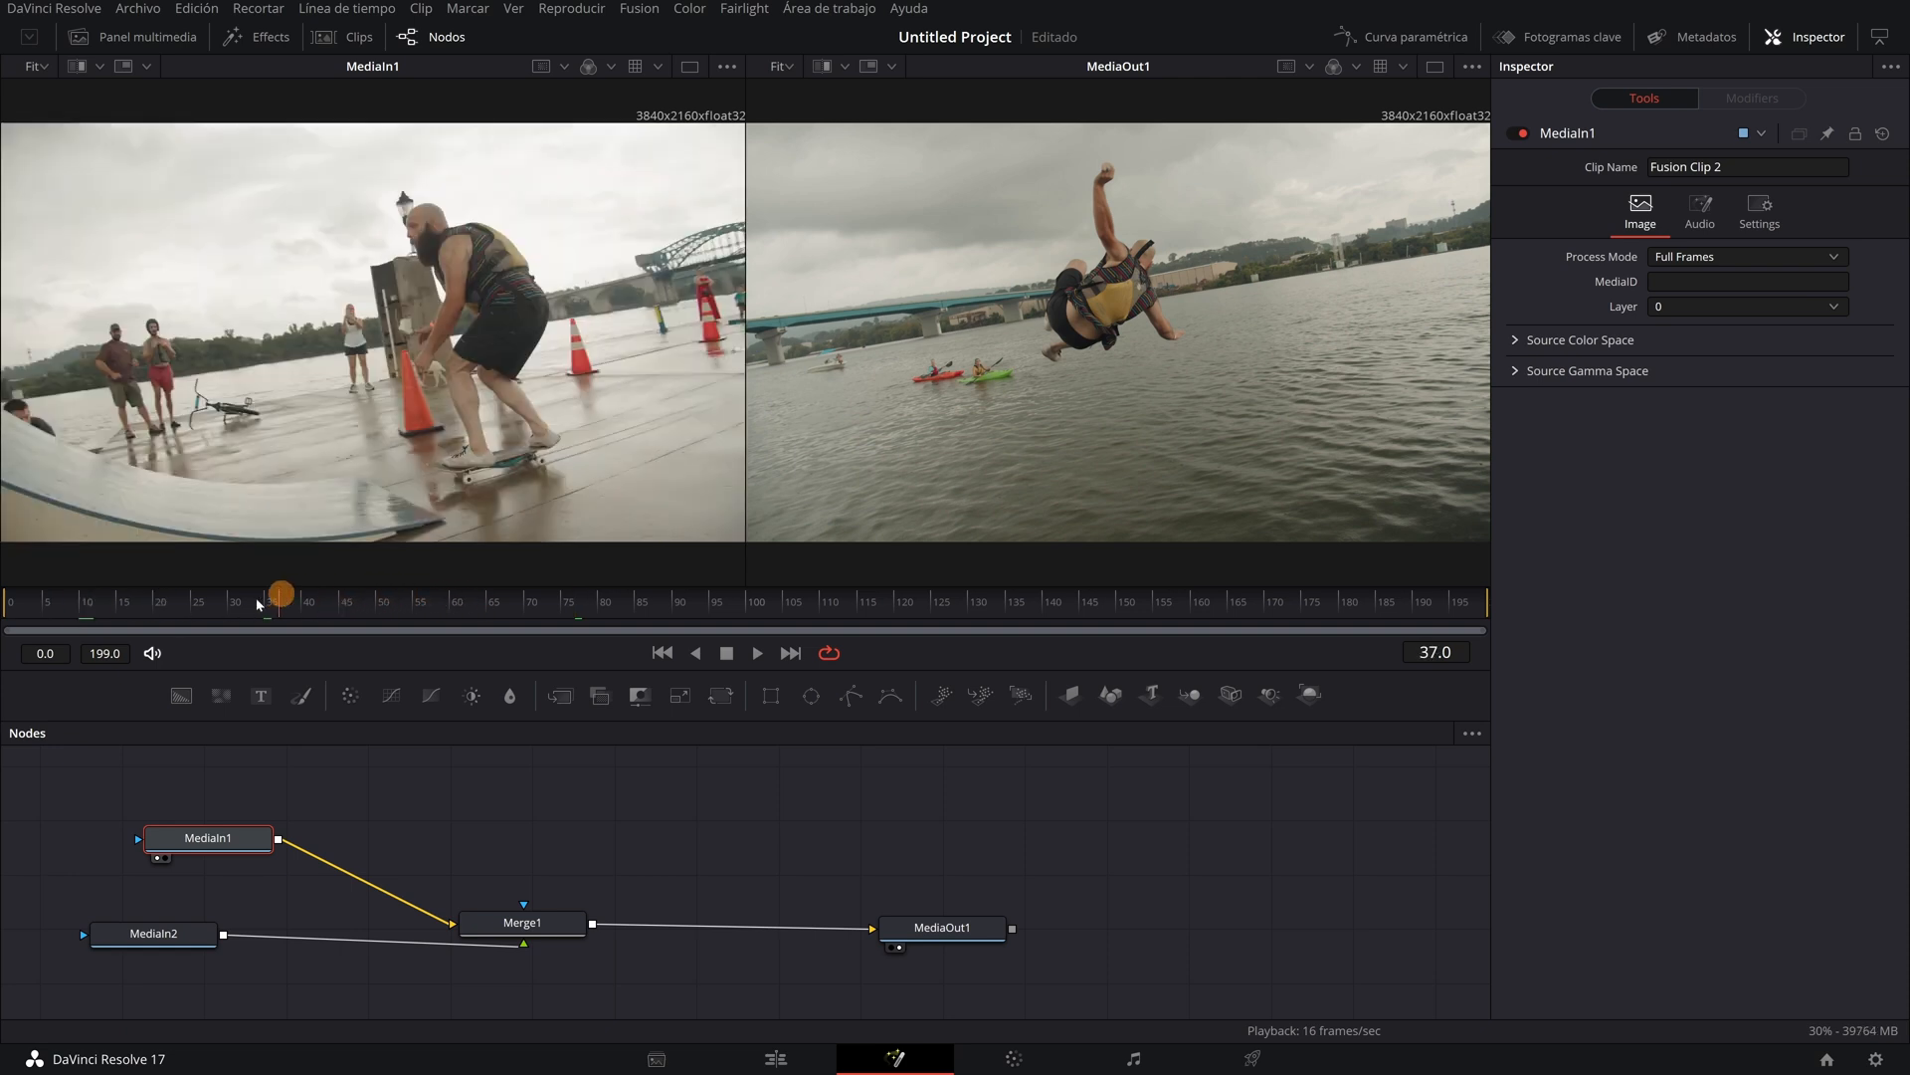
pyautogui.moveTo(258, 605); pyautogui.dragTo(460, 605)
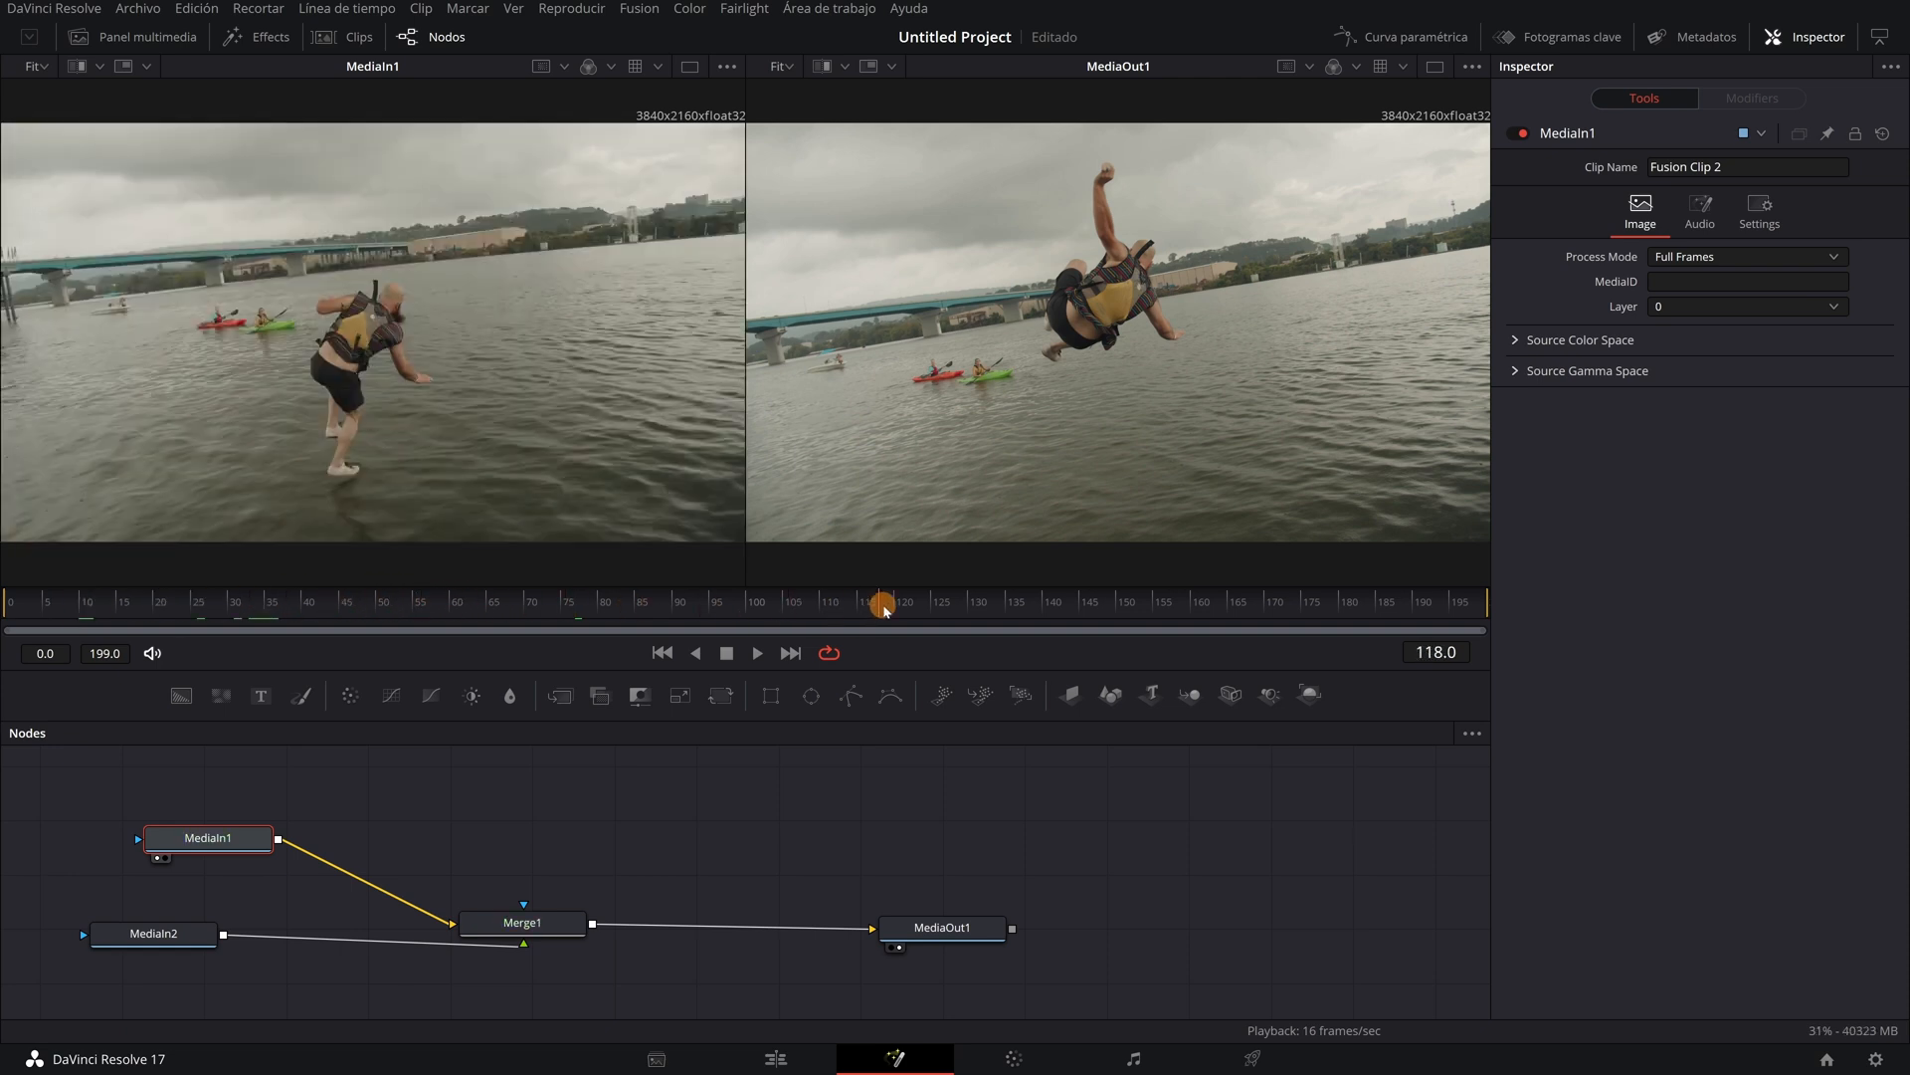
pyautogui.moveTo(851, 610); pyautogui.dragTo(725, 604)
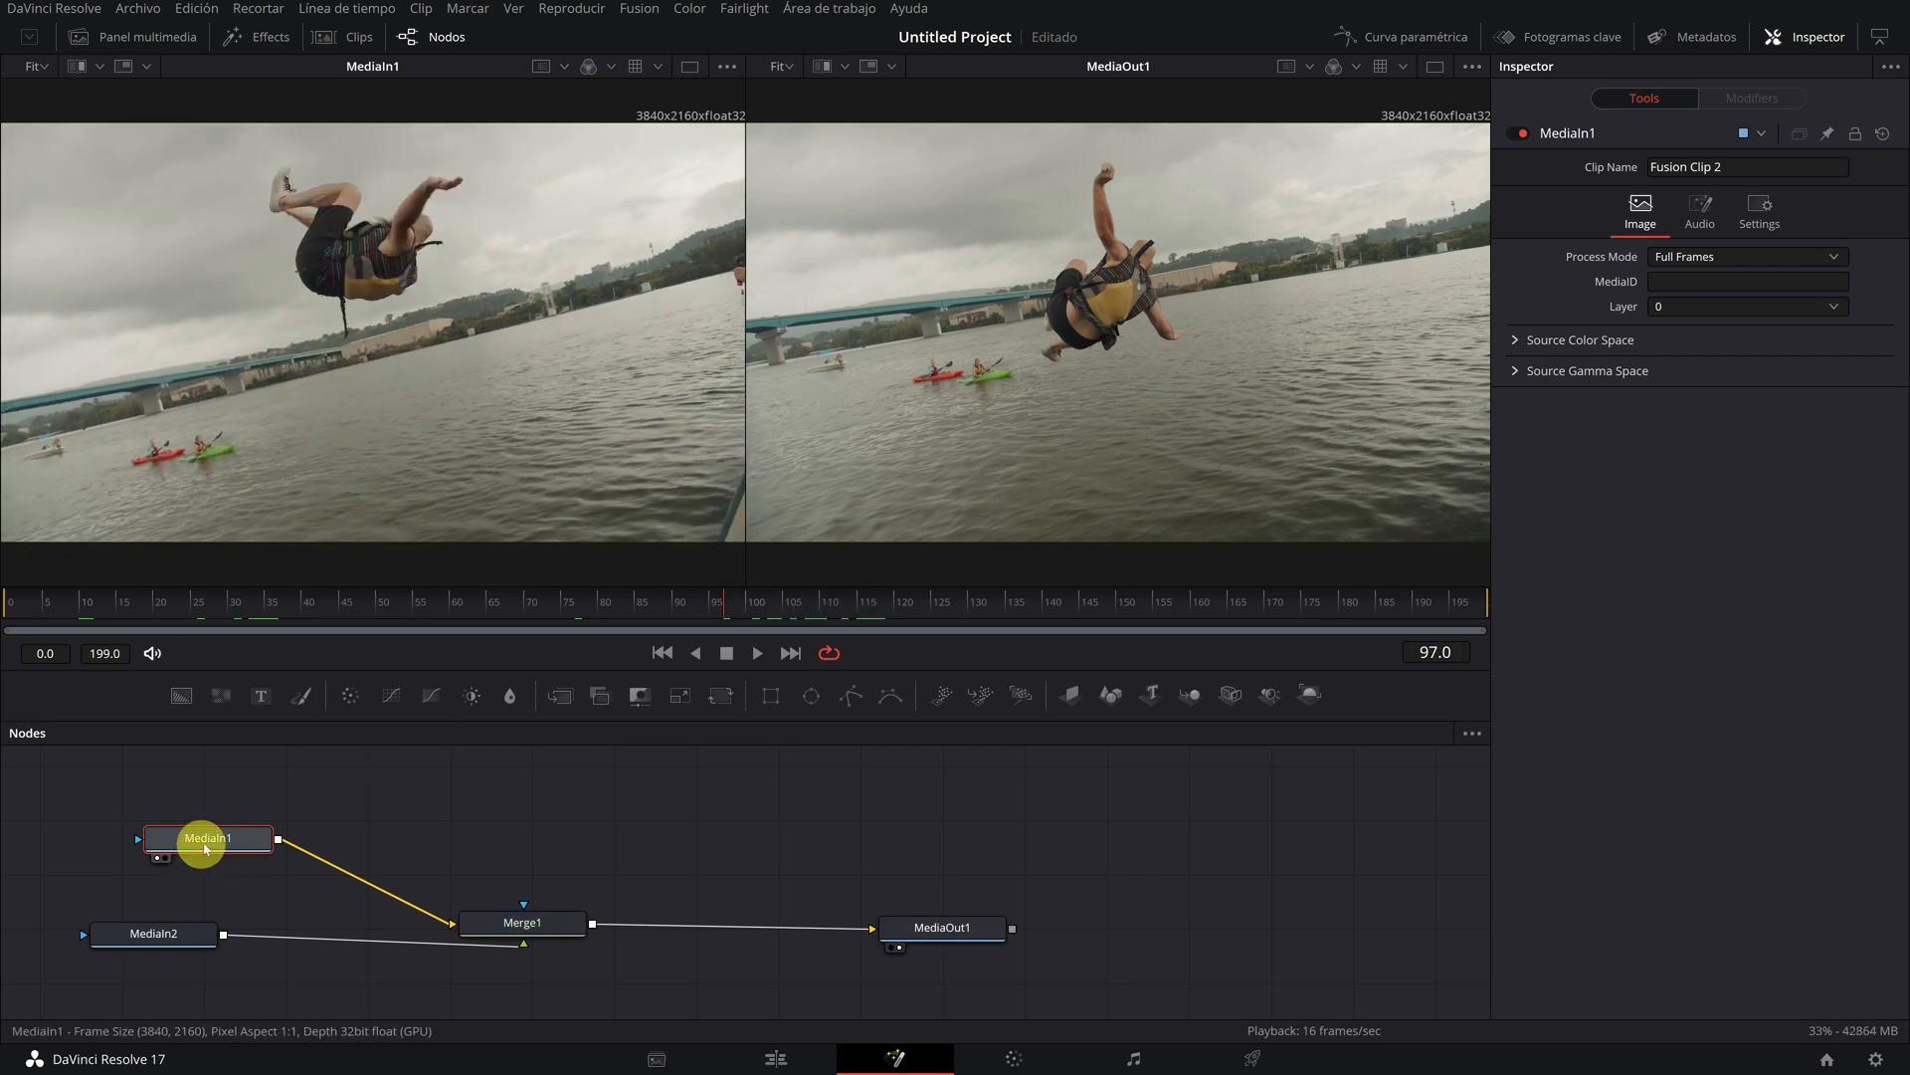
# - Swap the two inputs, preview MediaIn2 at frame 38 and rename it PAUSE
pyautogui.moveTo(205, 843)
pyautogui.mouseDown()
pyautogui.moveTo(188, 978)
pyautogui.moveTo(220, 848)
pyautogui.moveTo(268, 803)
pyautogui.mouseUp()
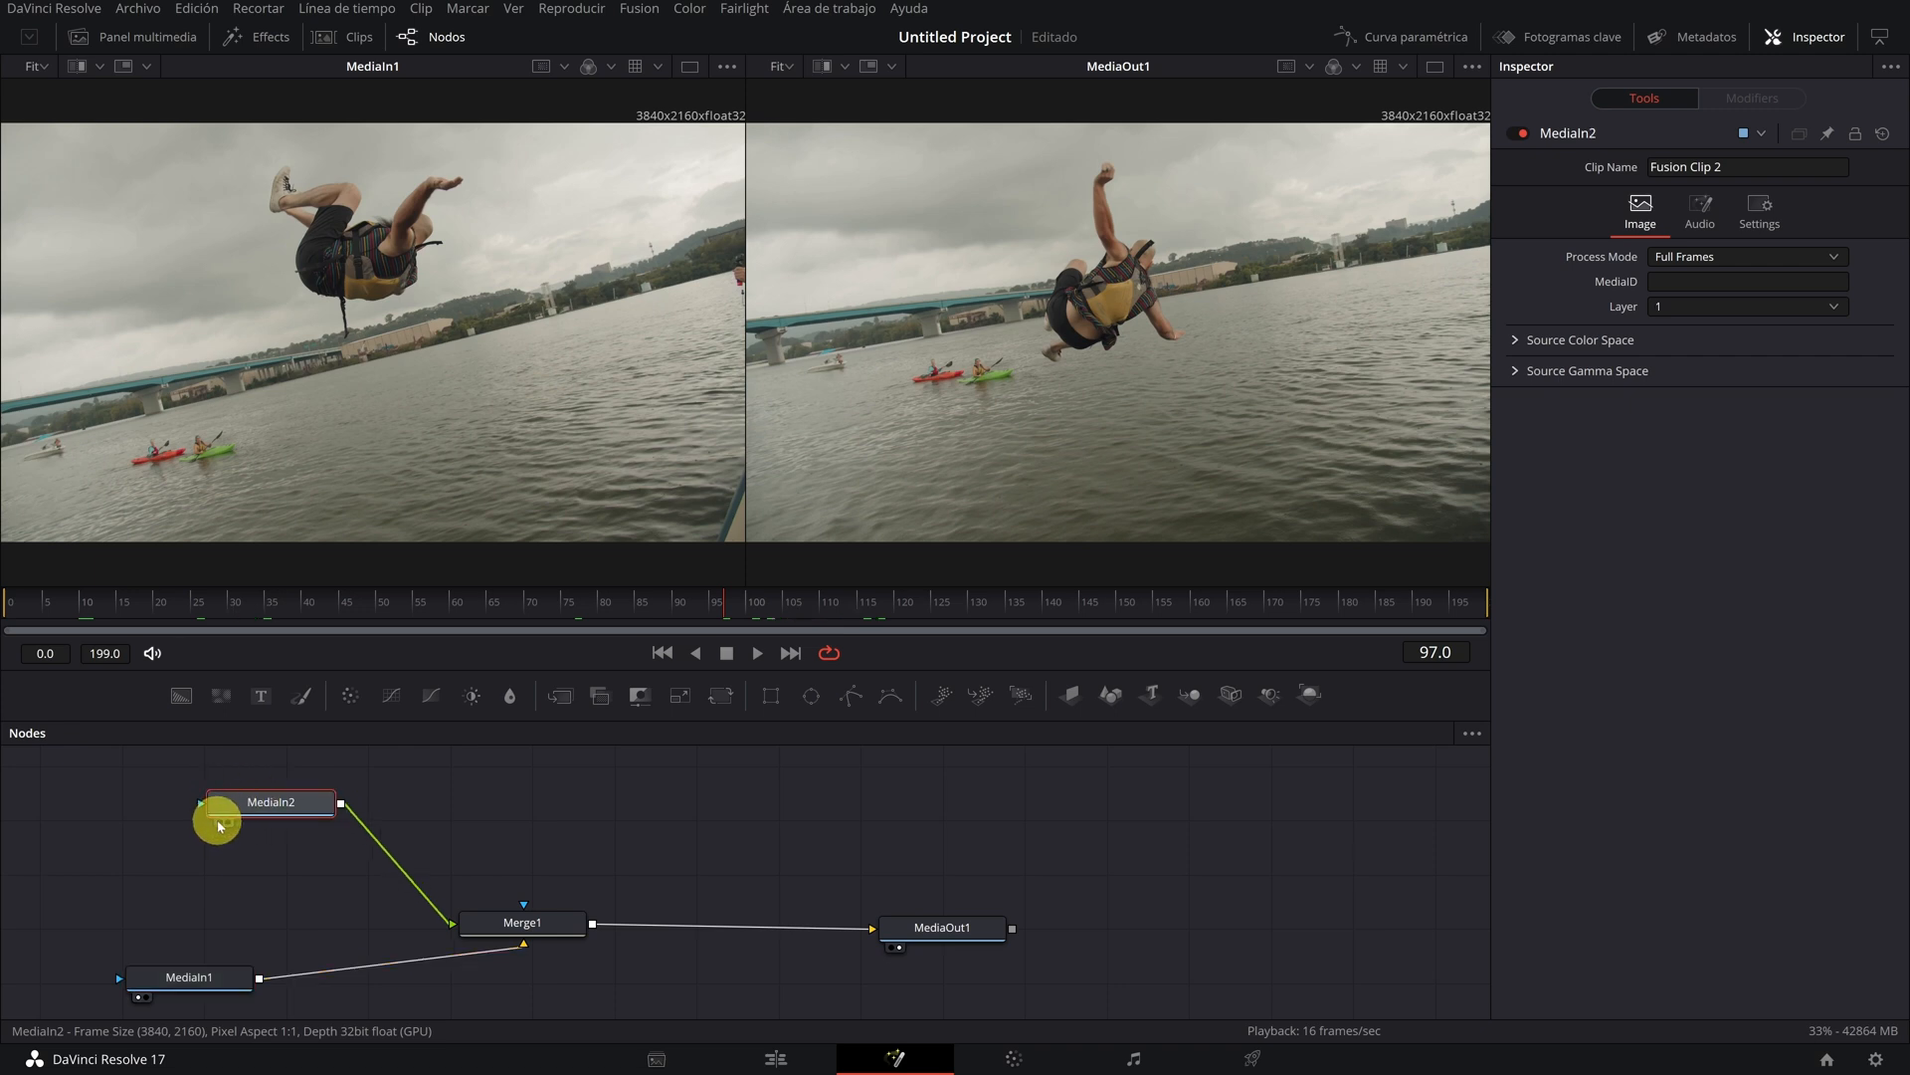
pyautogui.click(218, 824)
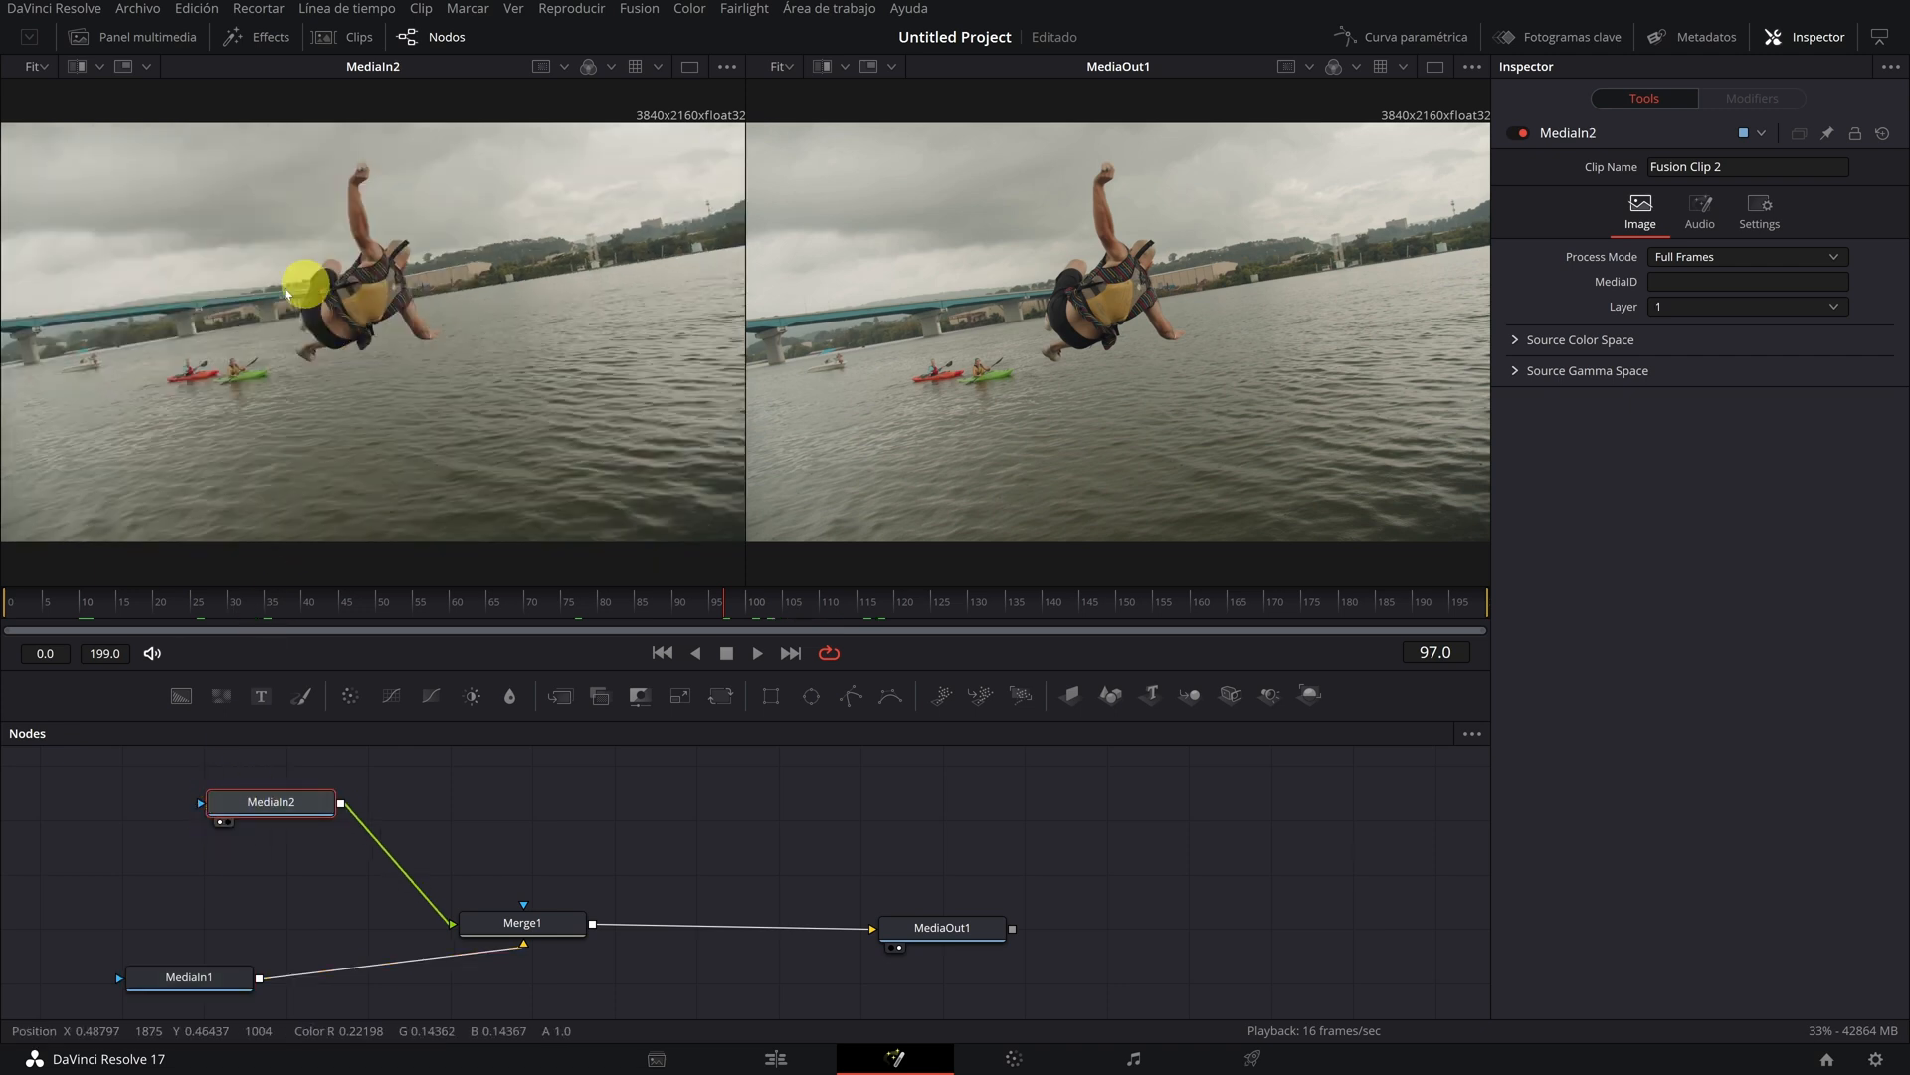
pyautogui.click(94, 604)
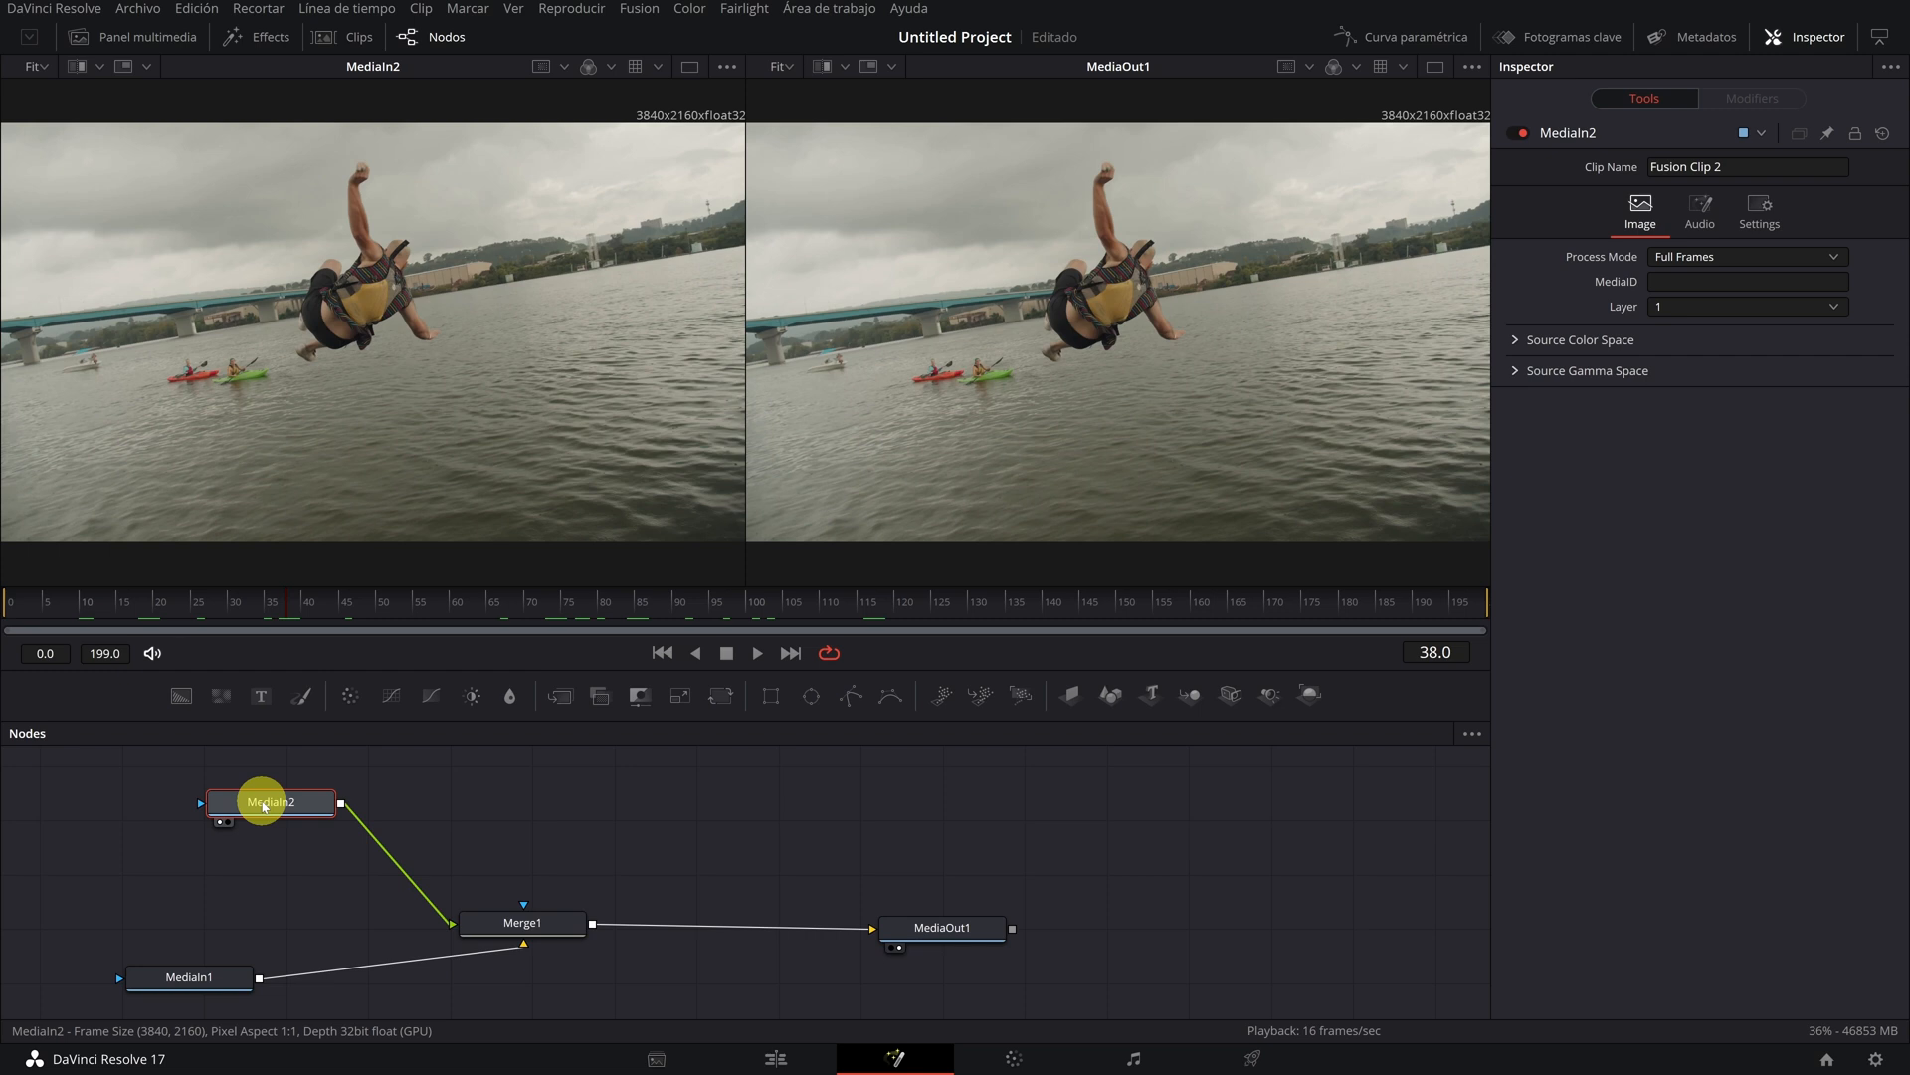
pyautogui.rightClick(266, 801)
pyautogui.click(341, 627)
pyautogui.write('PAUSE')
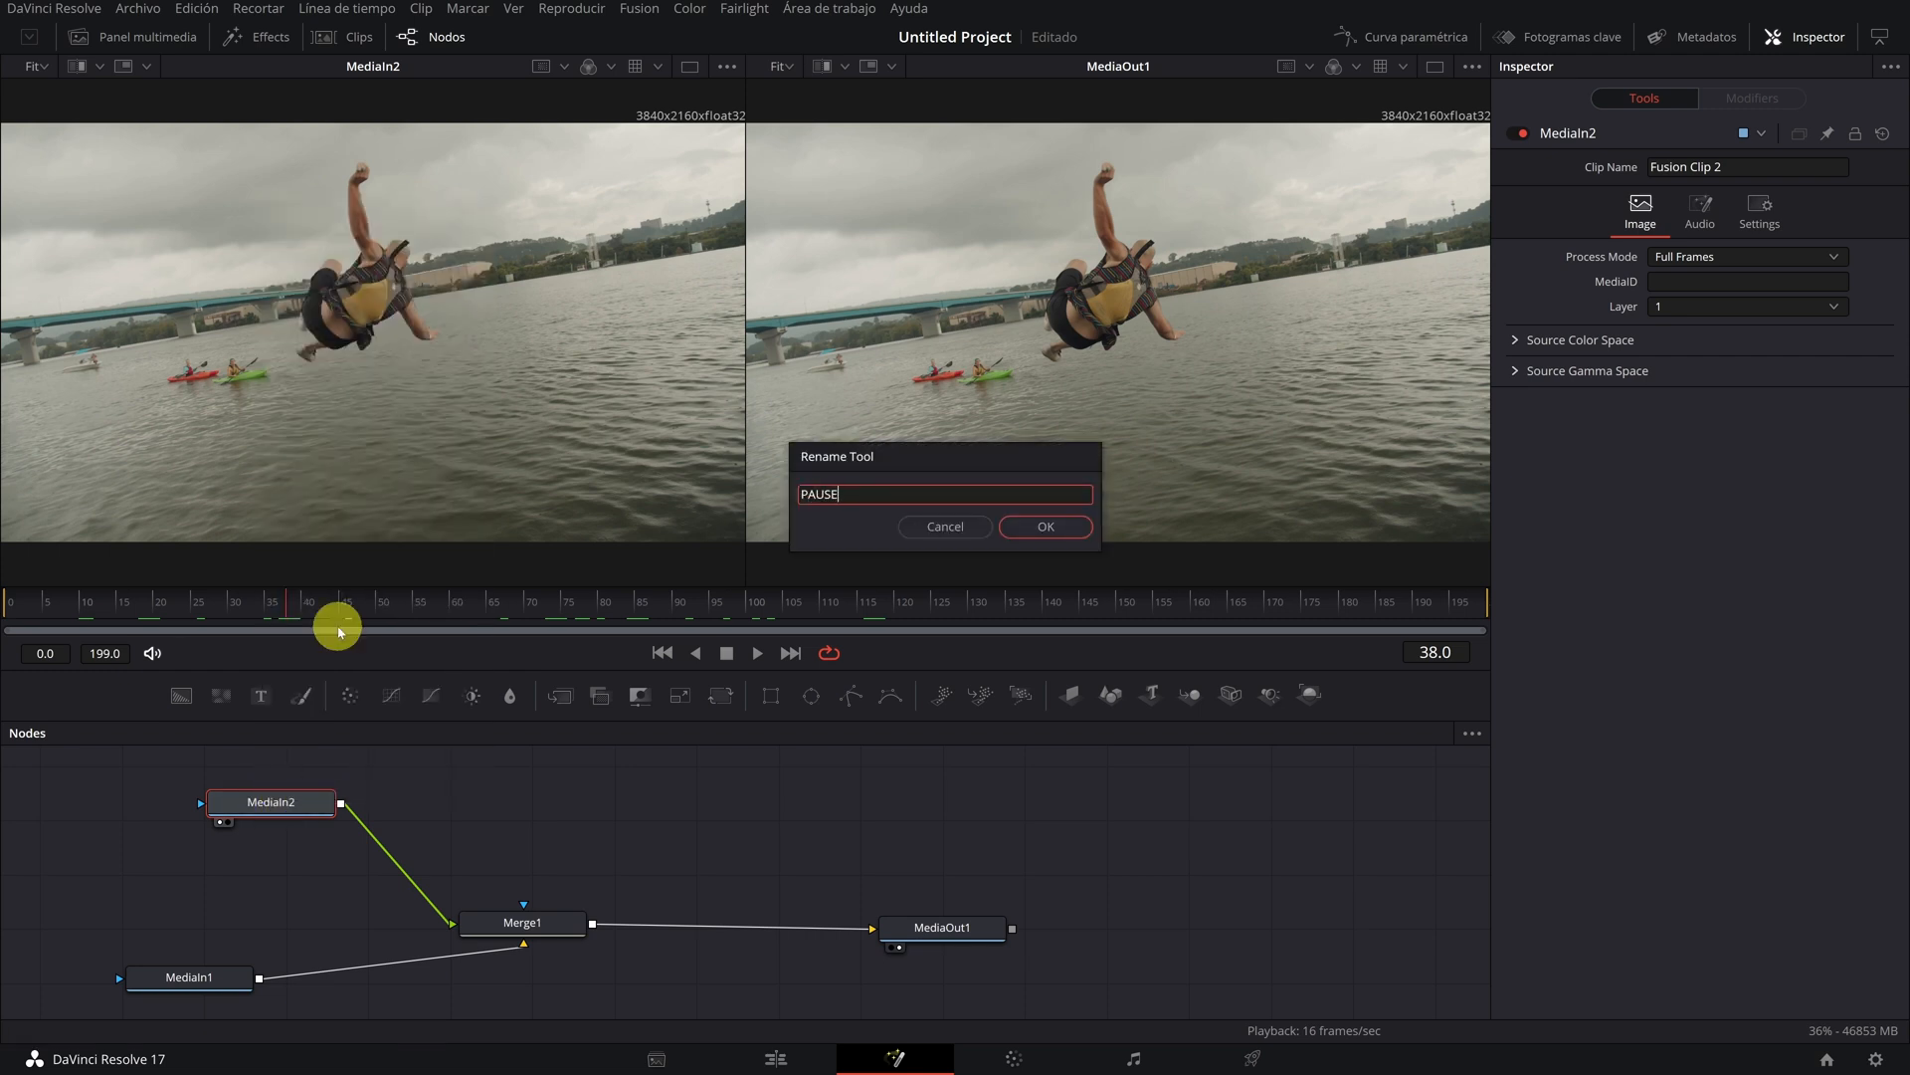
pyautogui.click(1046, 526)
# - Rename MediaIn1 to ORIGINAL, tidy its position and reselect PAUSE
pyautogui.click(190, 974)
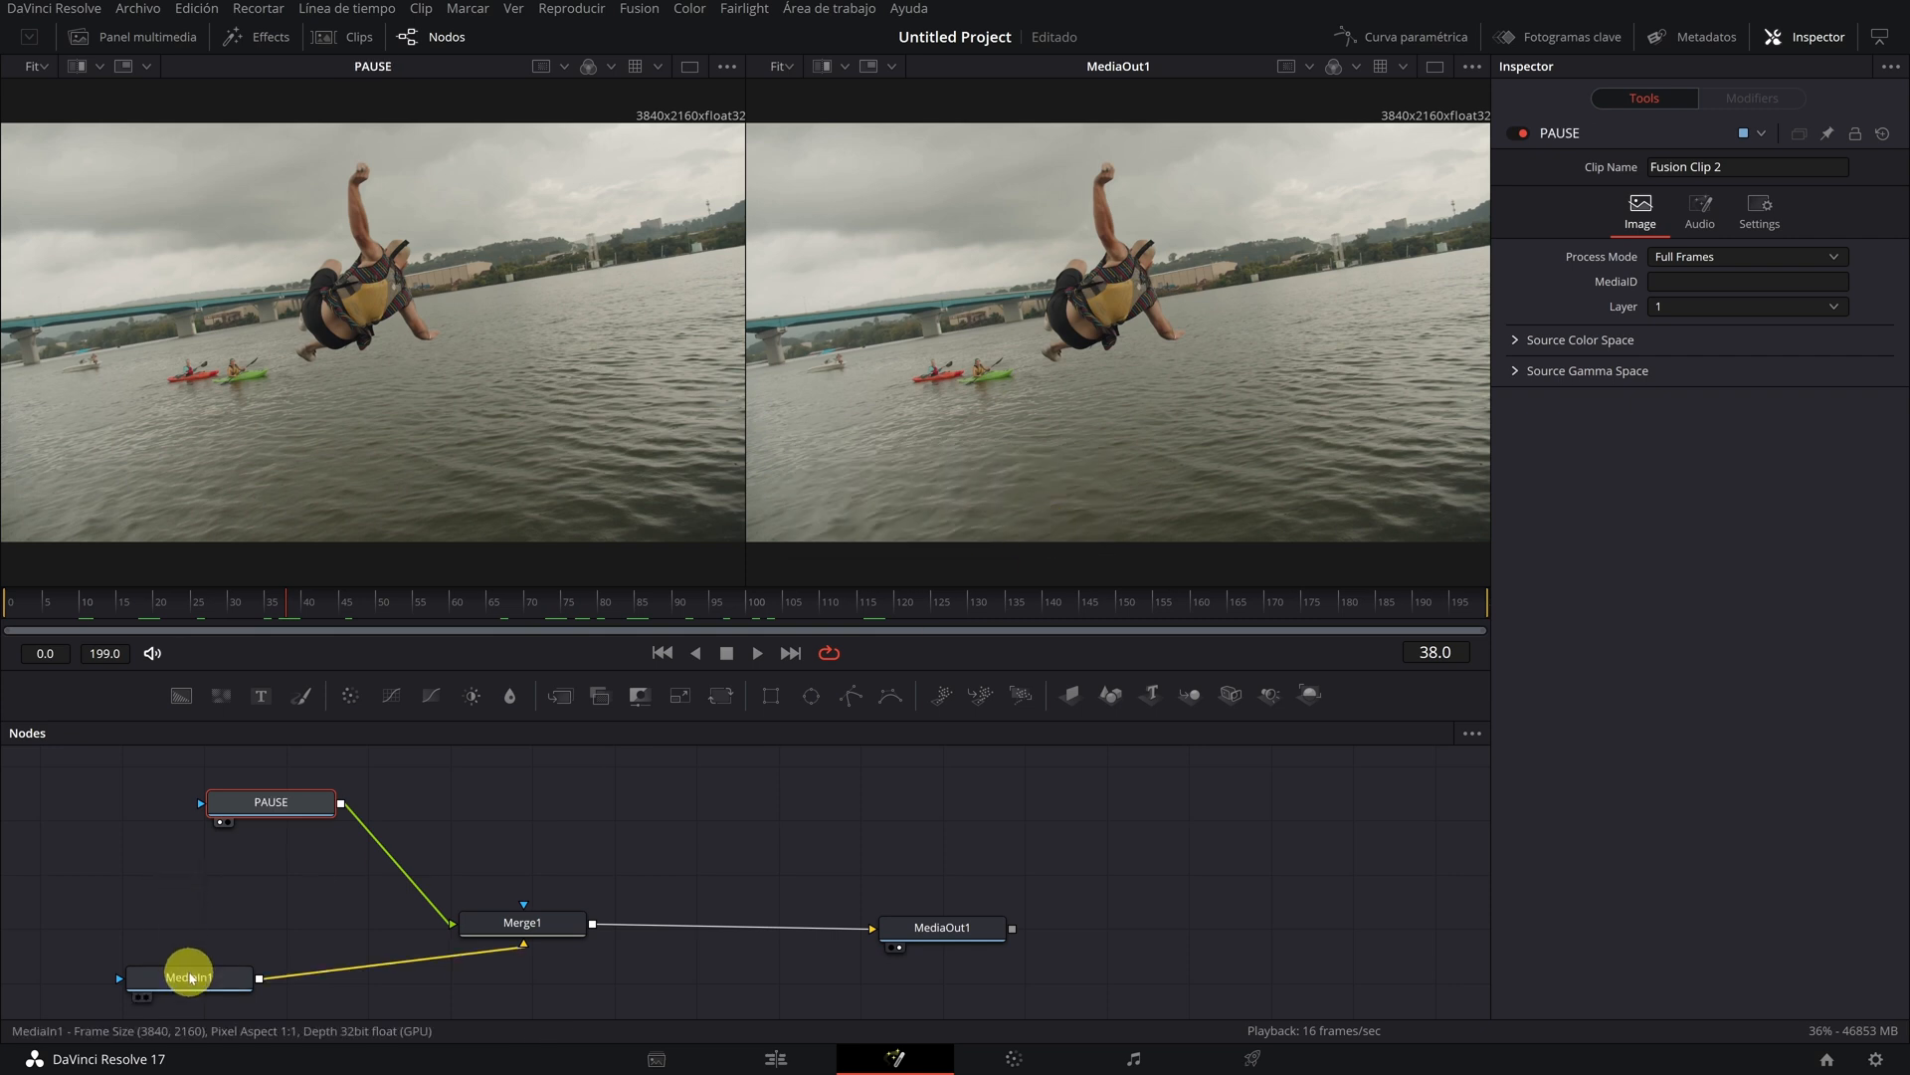
pyautogui.moveTo(190, 975); pyautogui.dragTo(204, 939)
pyautogui.rightClick(203, 937)
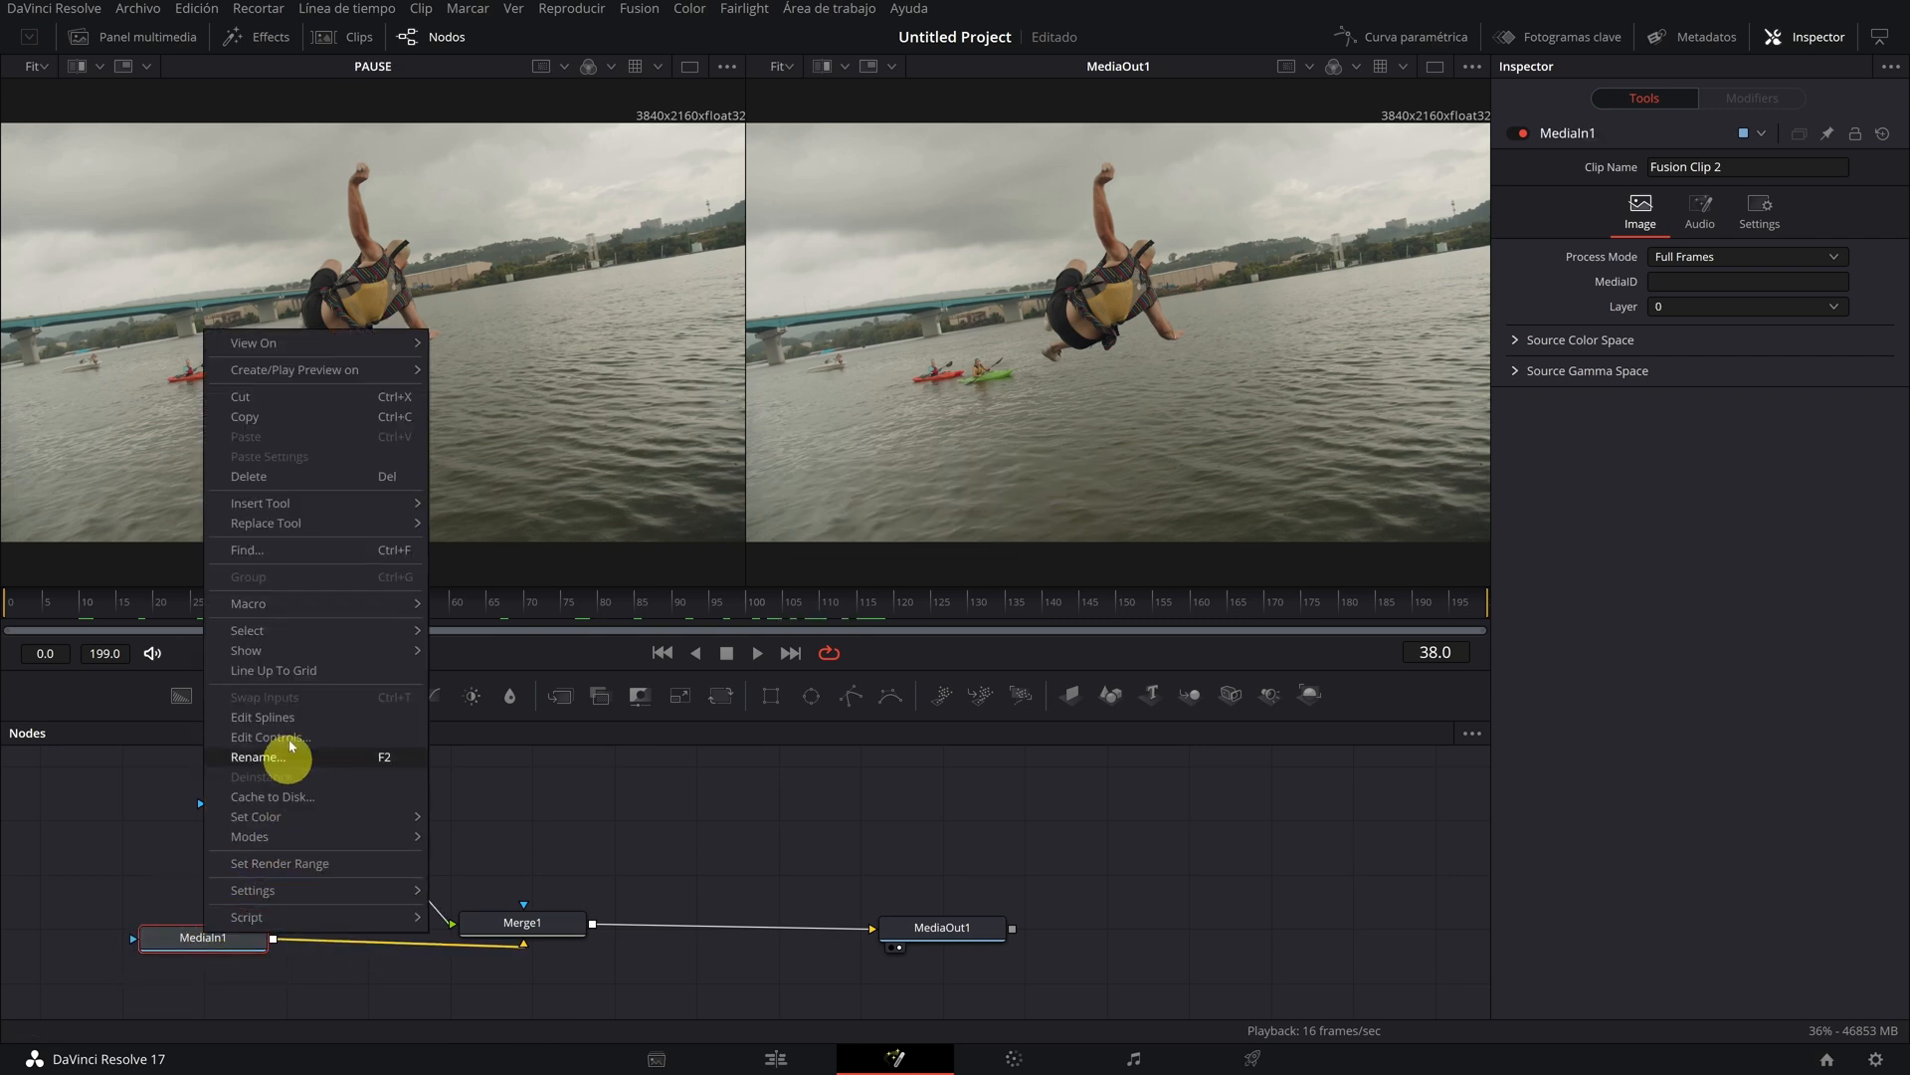
pyautogui.click(262, 757)
pyautogui.write('ORIGINAL')
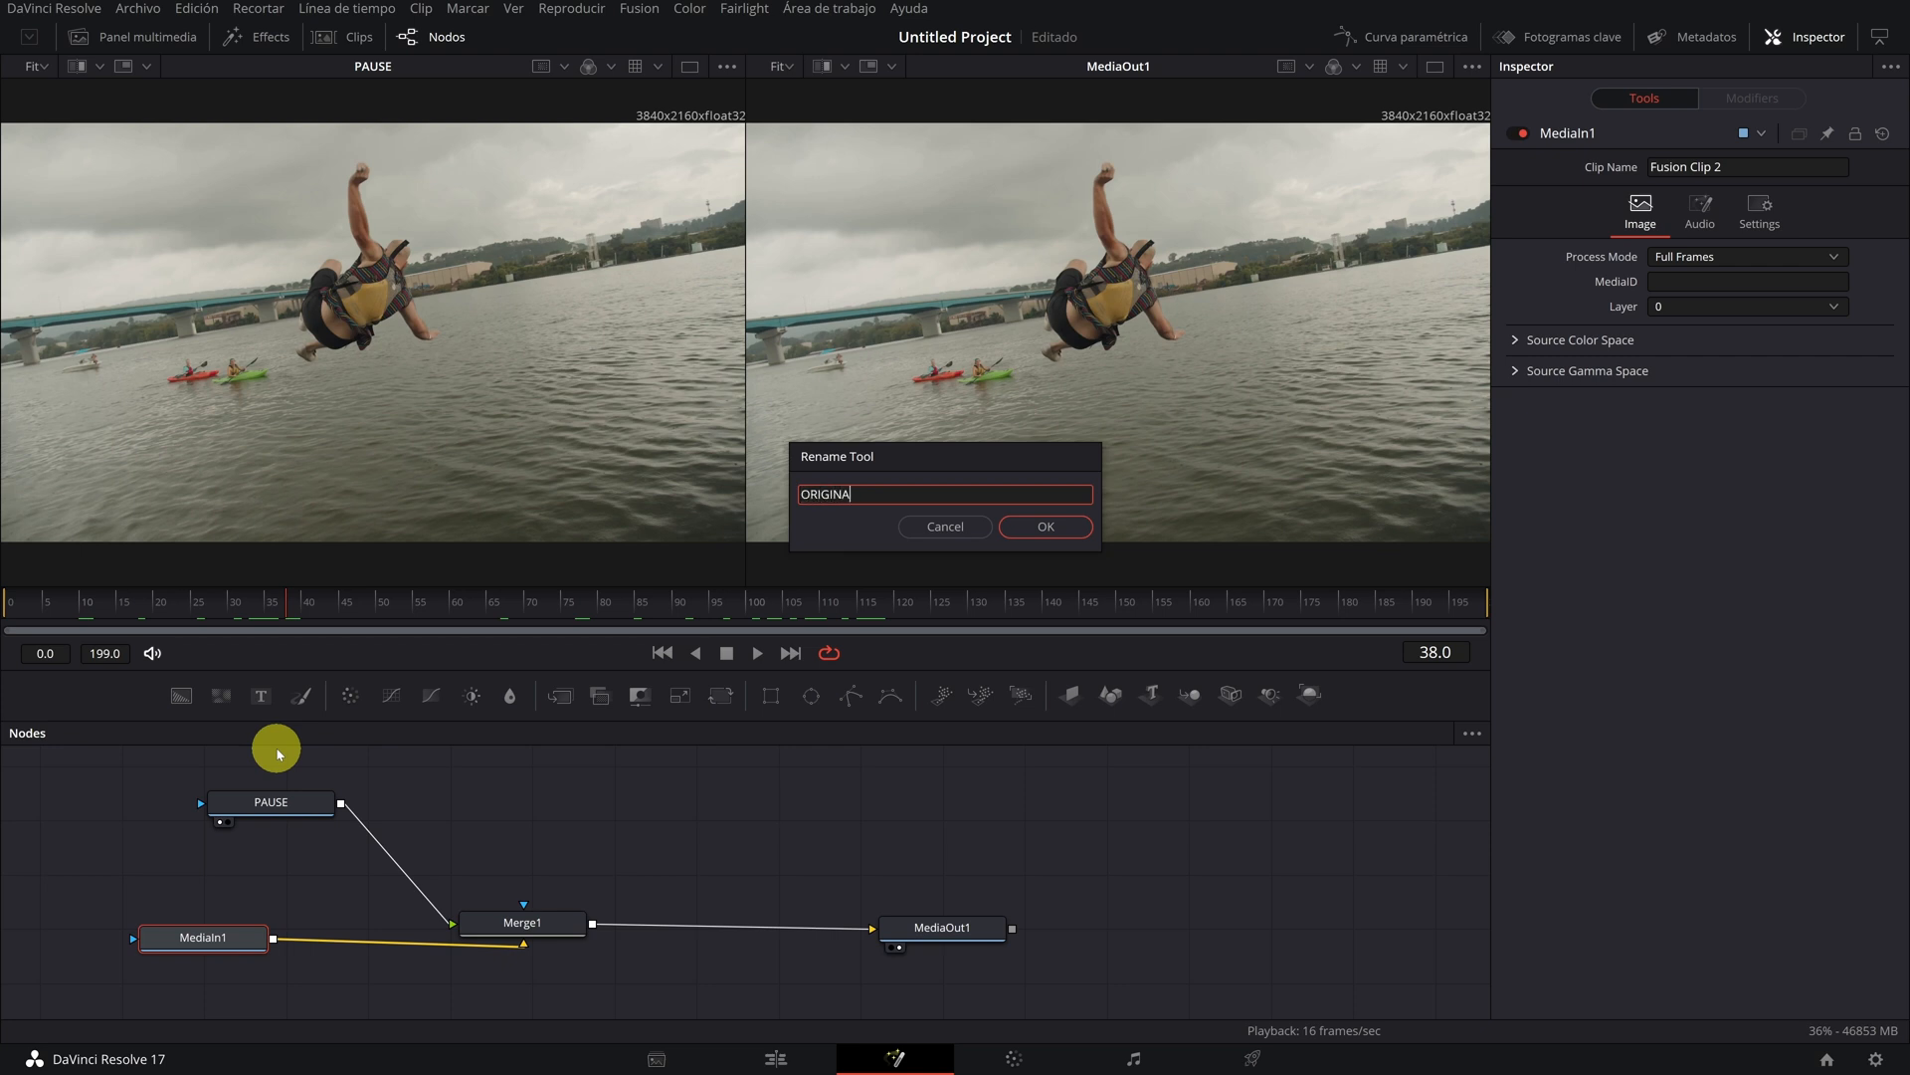
pyautogui.click(1045, 526)
pyautogui.moveTo(203, 937); pyautogui.dragTo(216, 930)
pyautogui.click(270, 801)
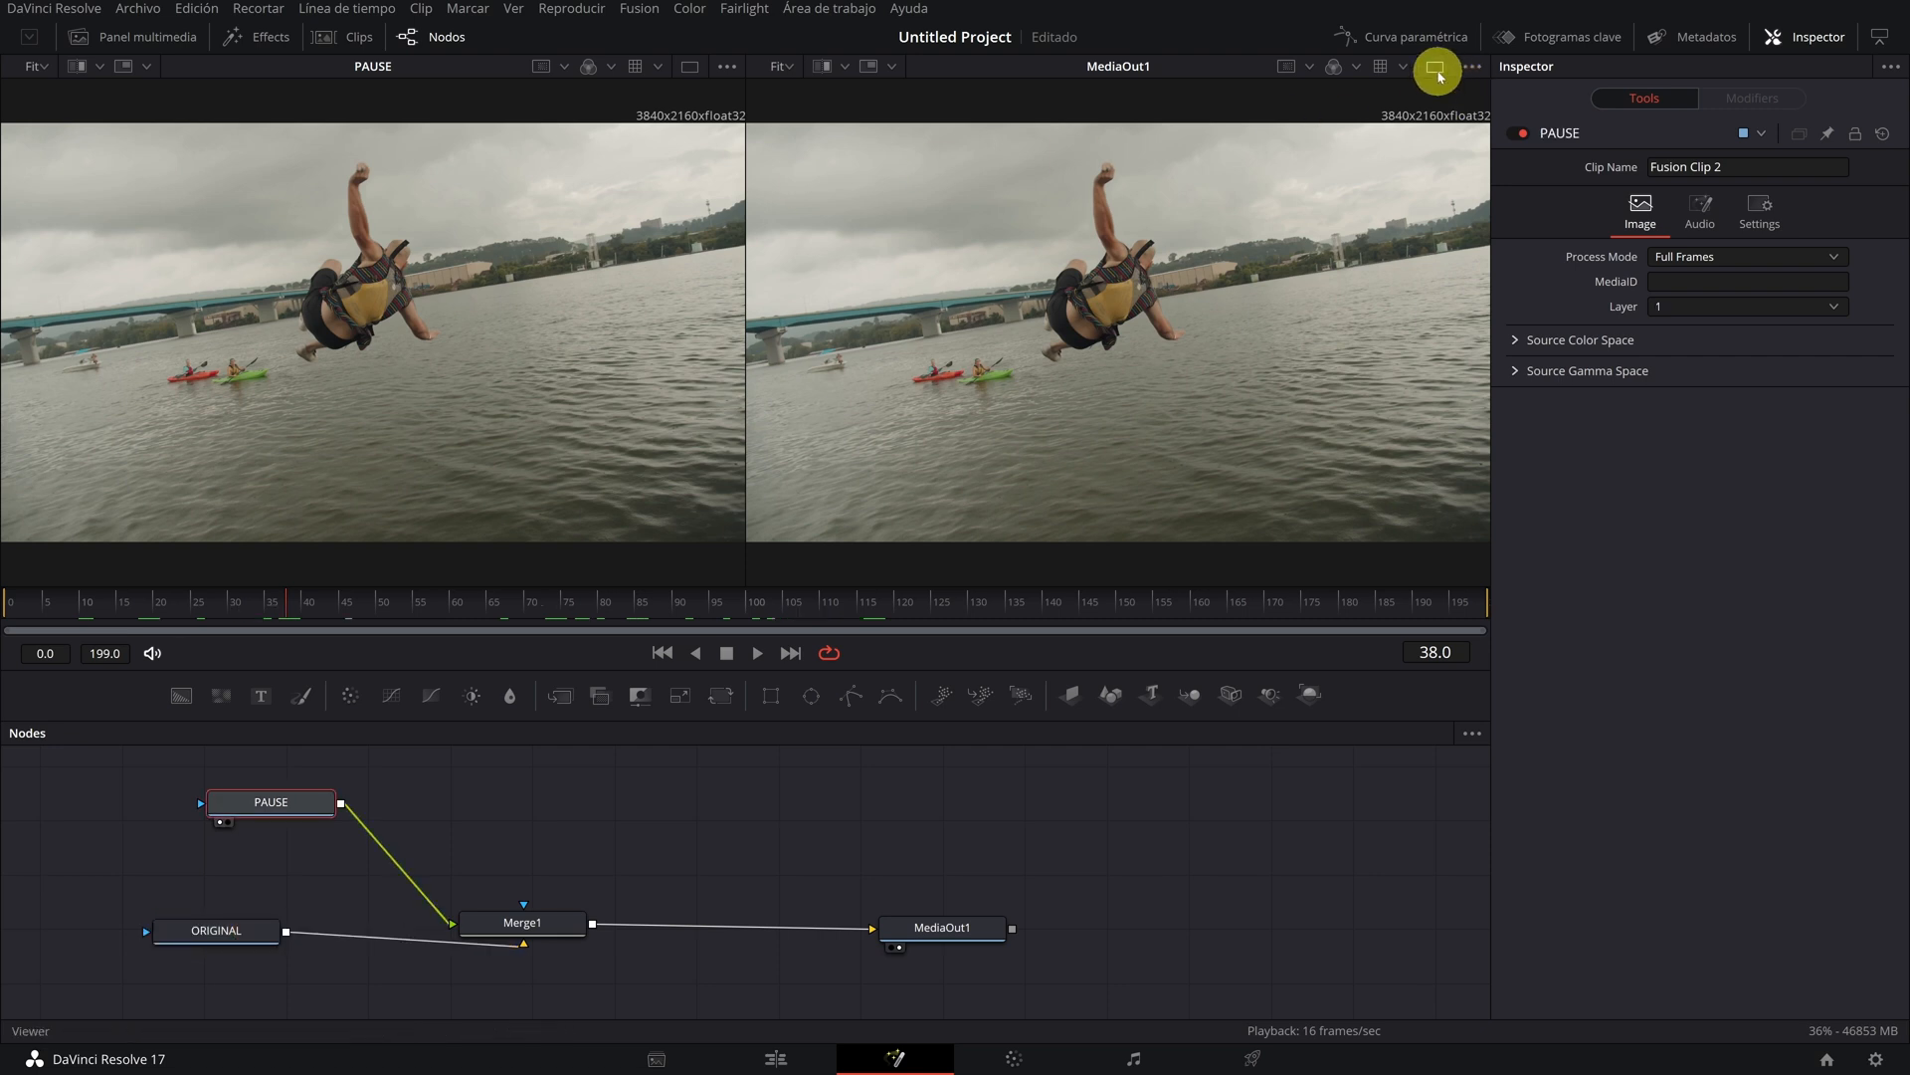
# - Switch to a single large viewer and jump to frame 81 with the diver mid-air
pyautogui.click(1437, 71)
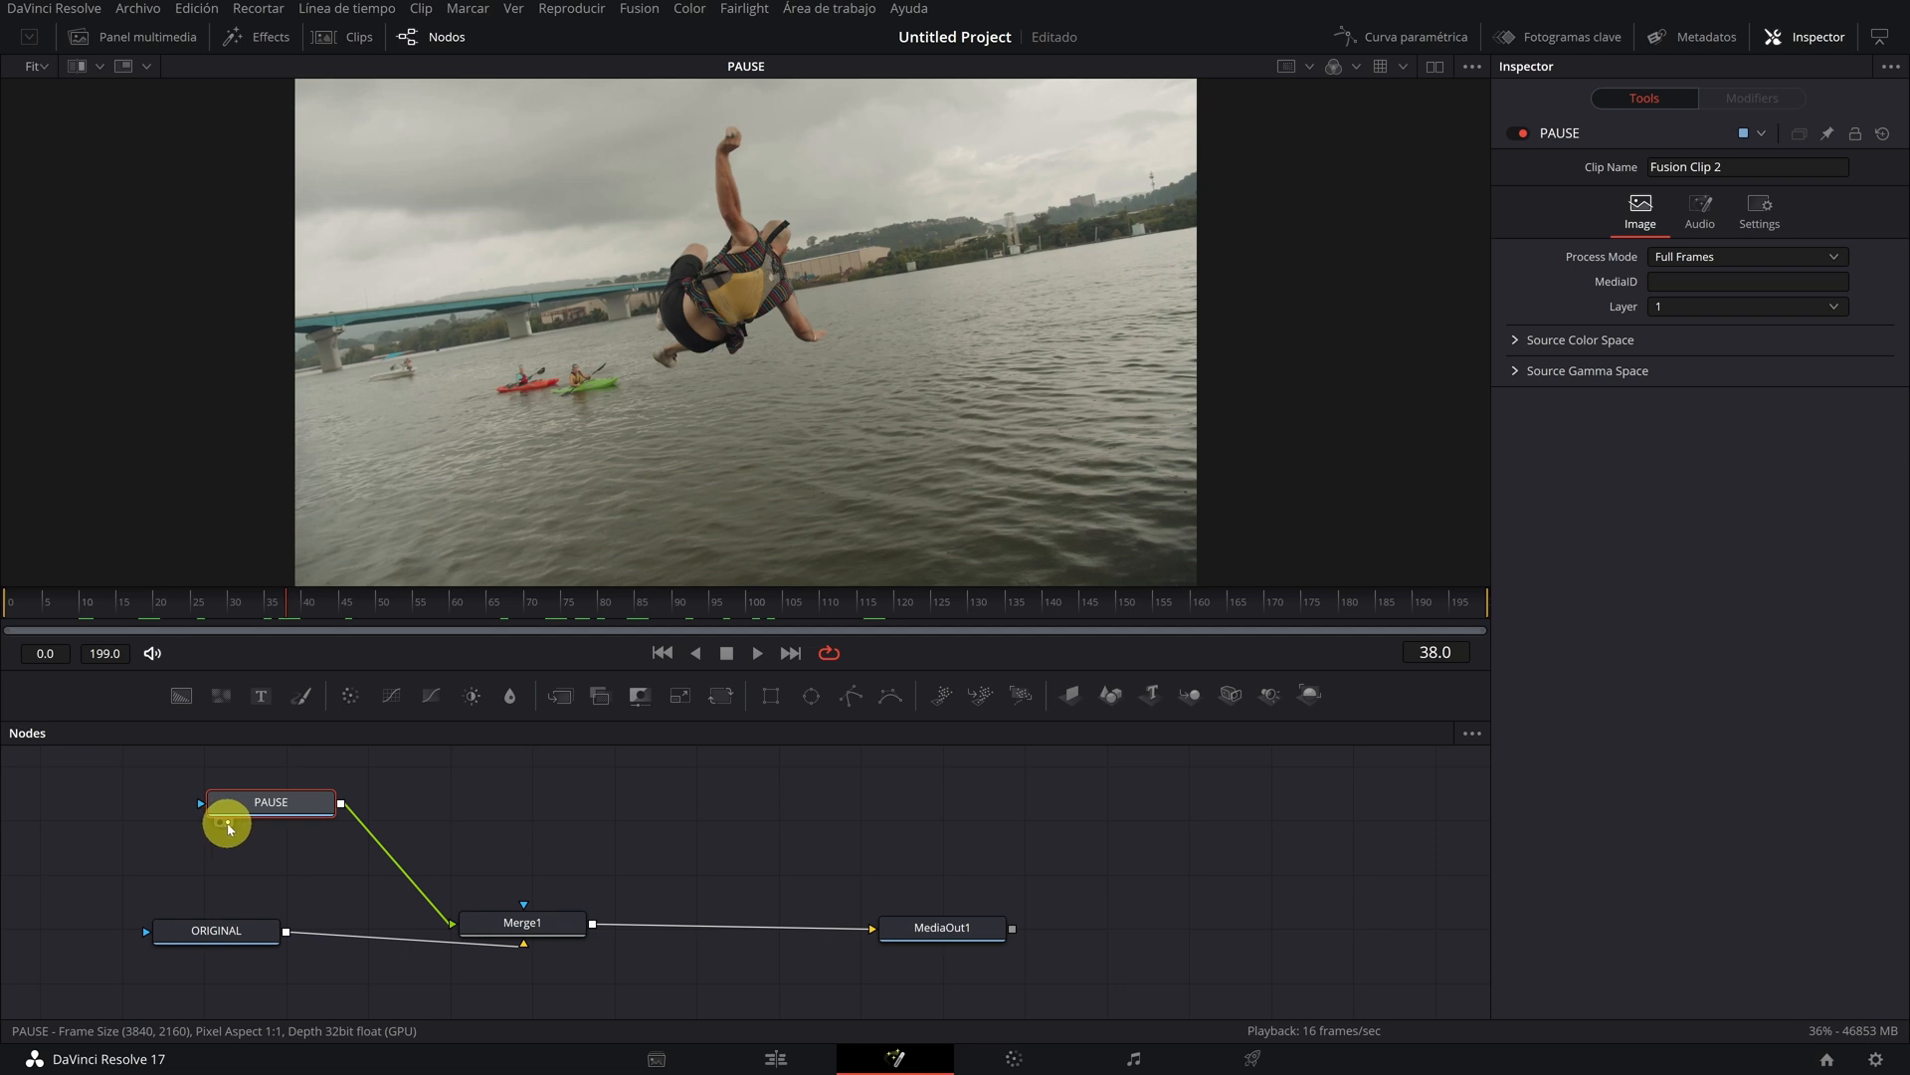
pyautogui.click(519, 600)
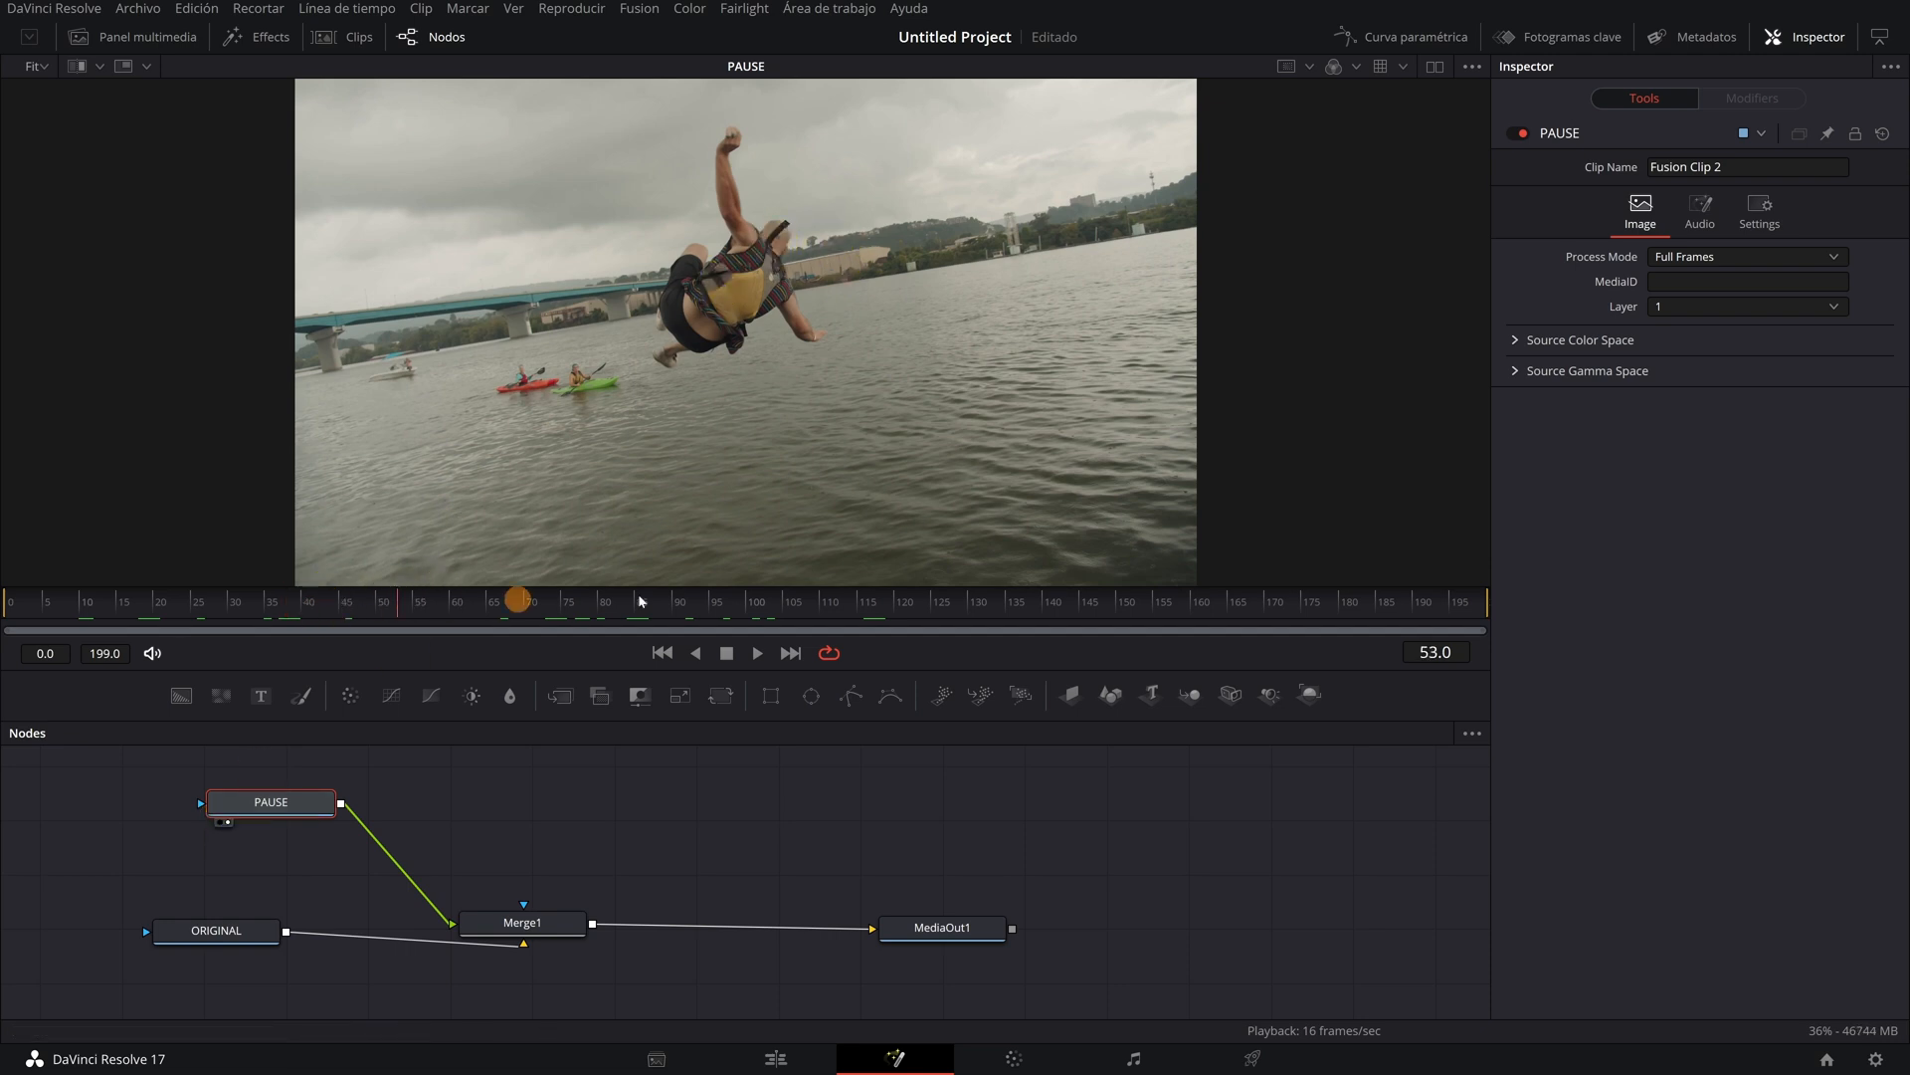
pyautogui.scroll(2, 767, 255)
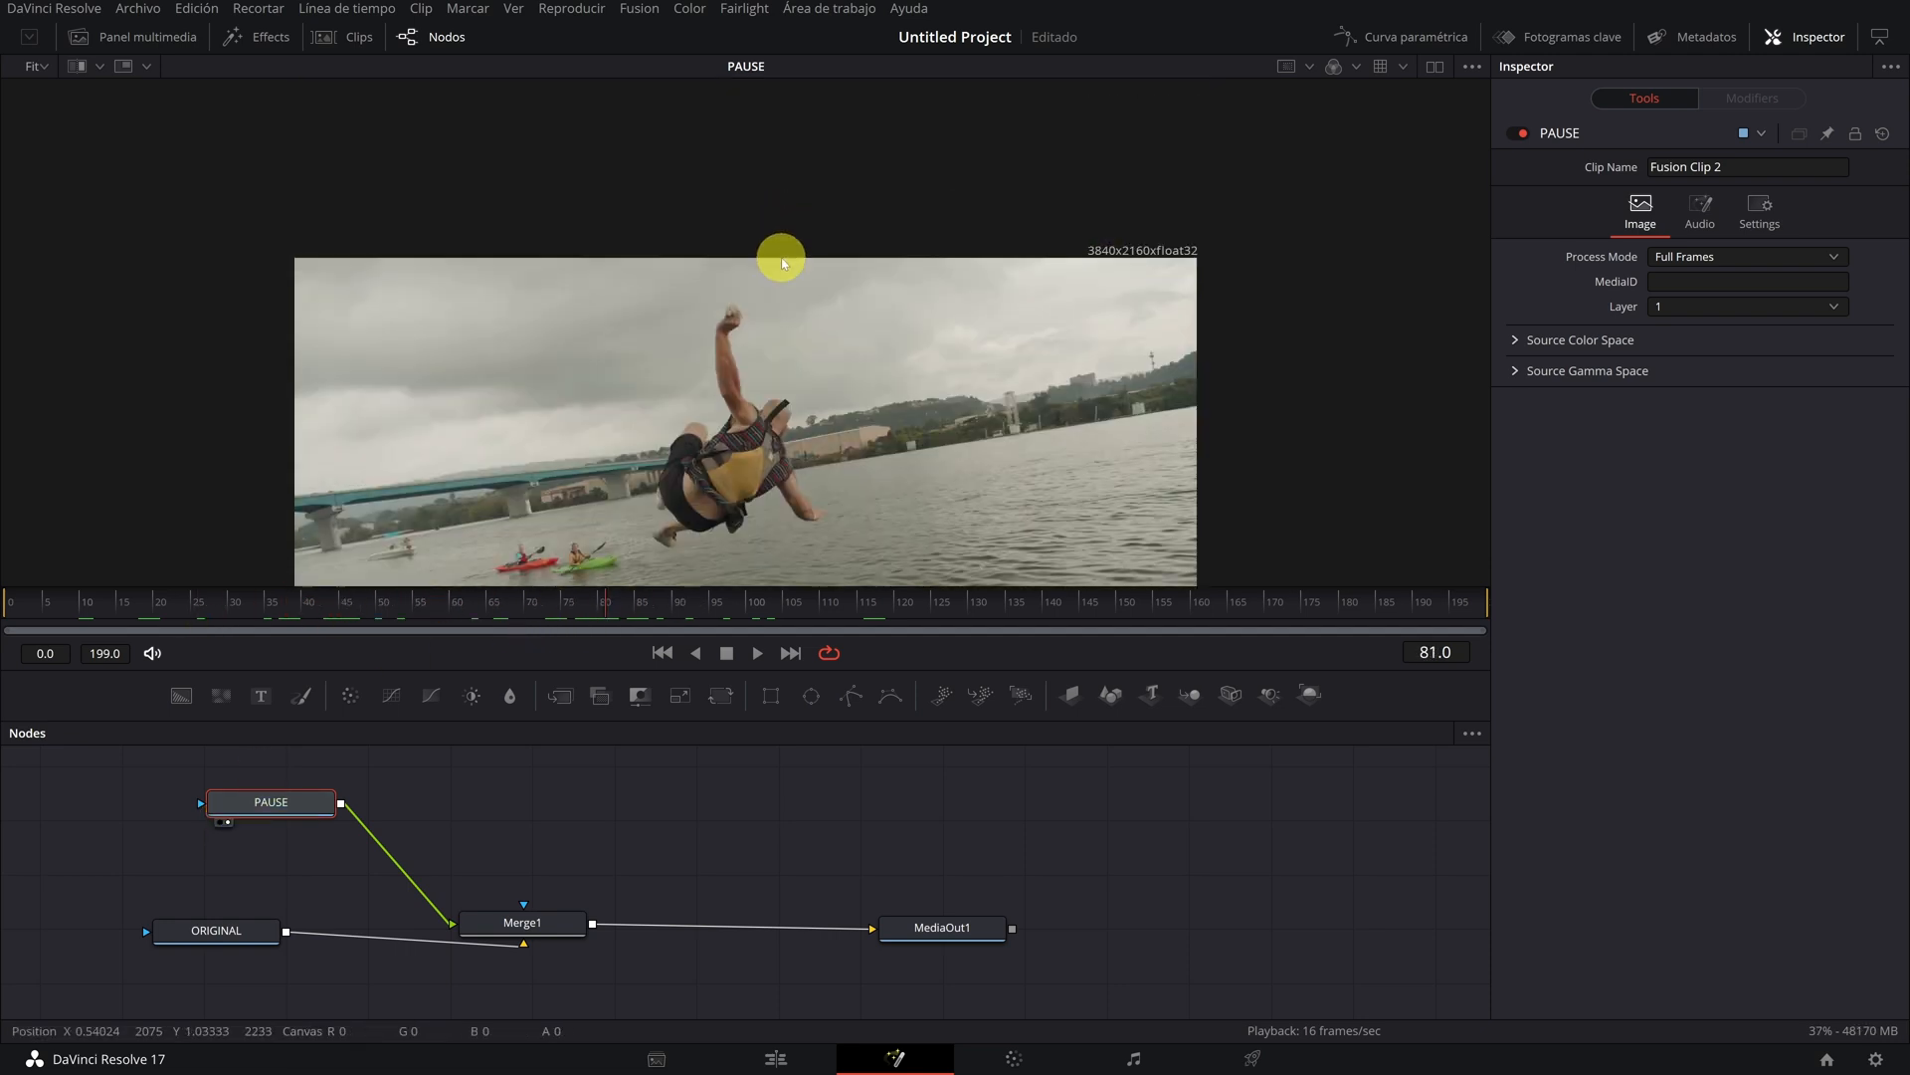
pyautogui.scroll(-2, 776, 266)
pyautogui.scroll(3, 770, 266)
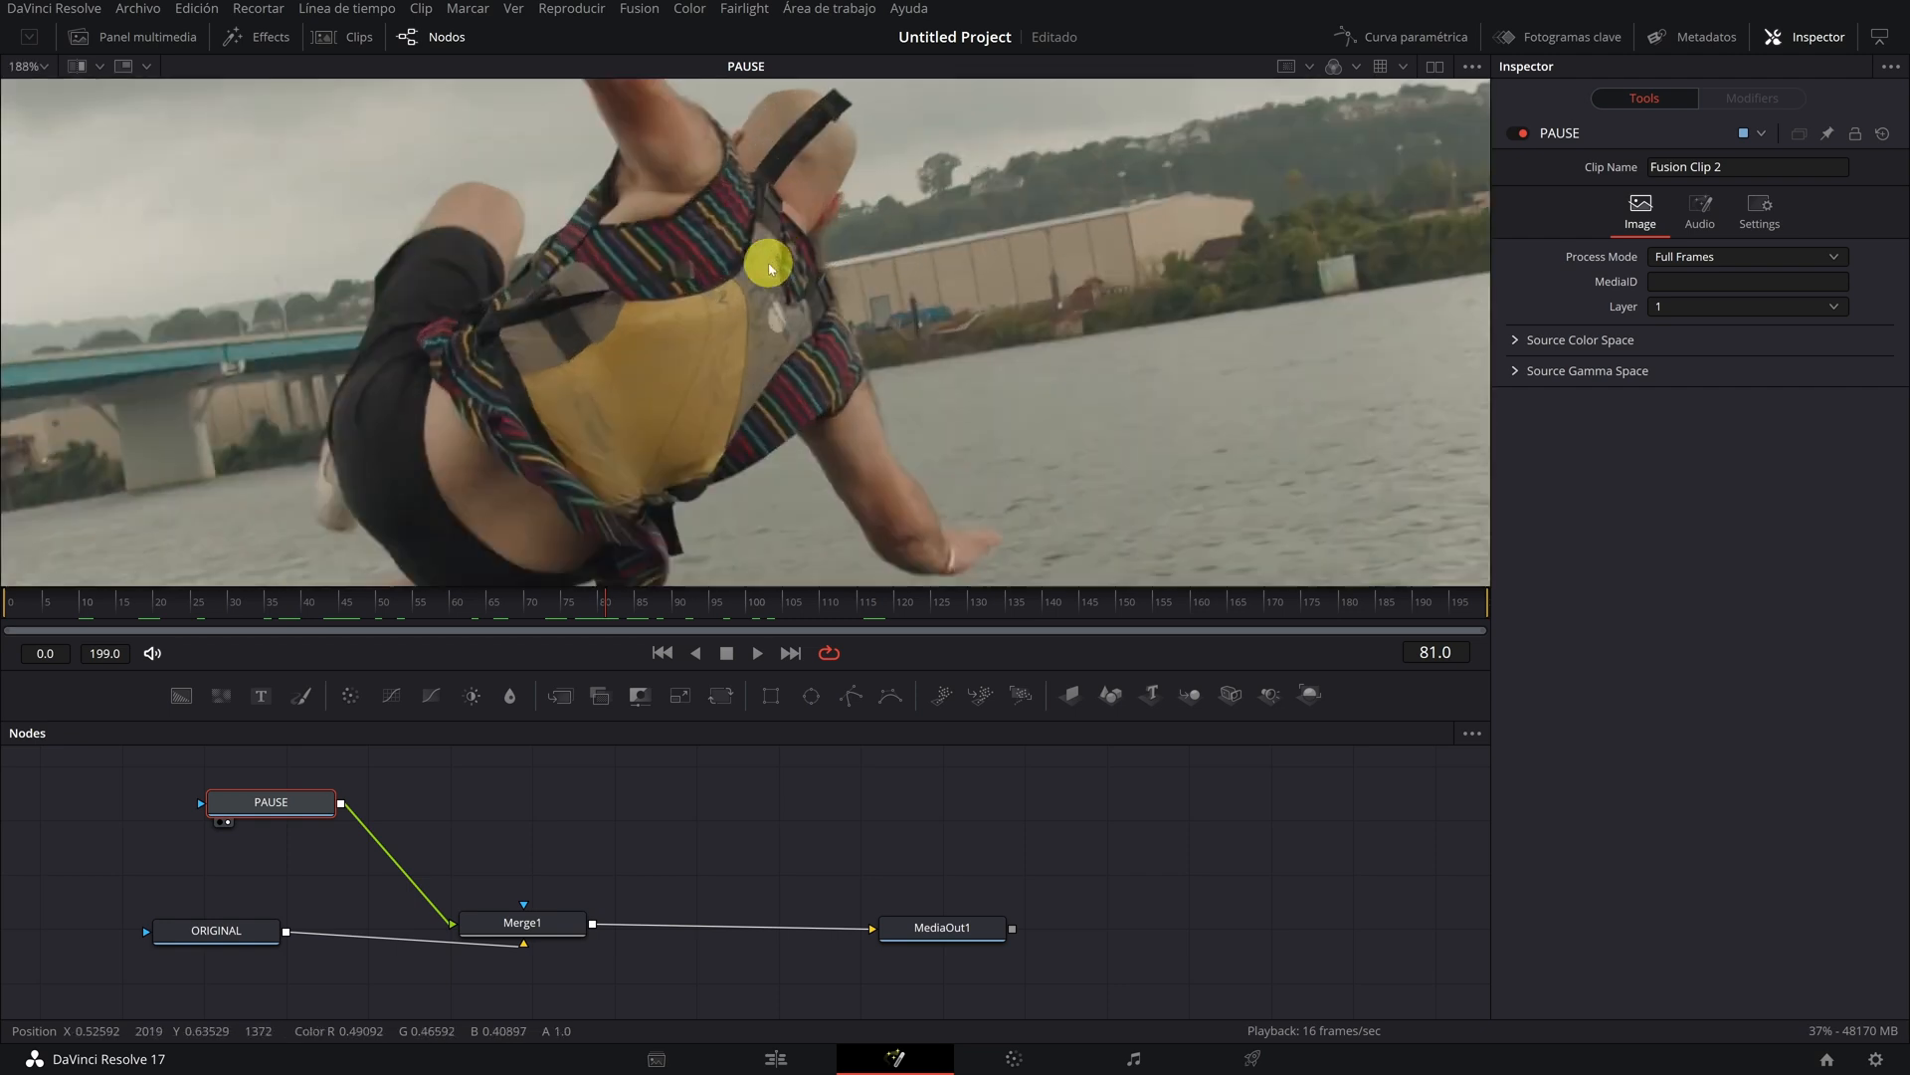
pyautogui.scroll(-1, 776, 298)
pyautogui.scroll(1, 792, 351)
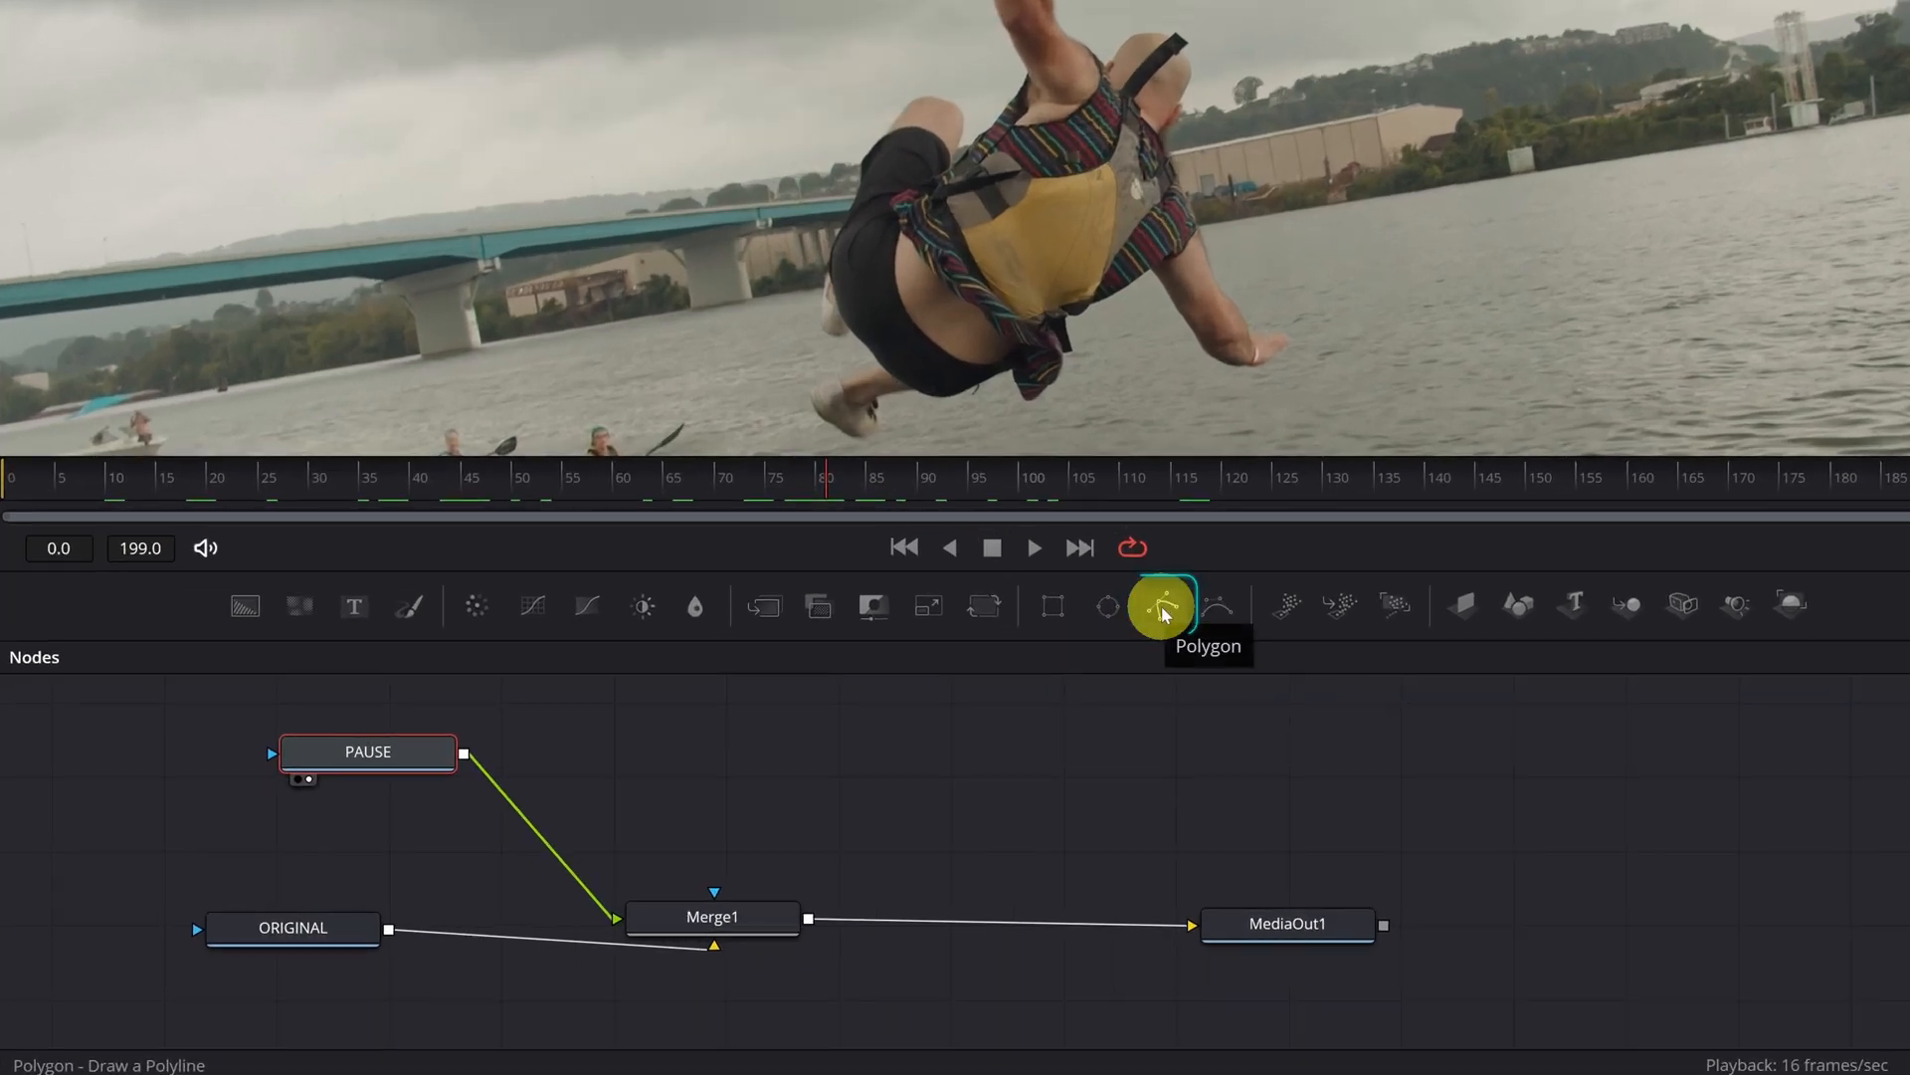
# - Add a Polygon mask node to PAUSE and enable Invert so the full frame shows
pyautogui.click(1165, 607)
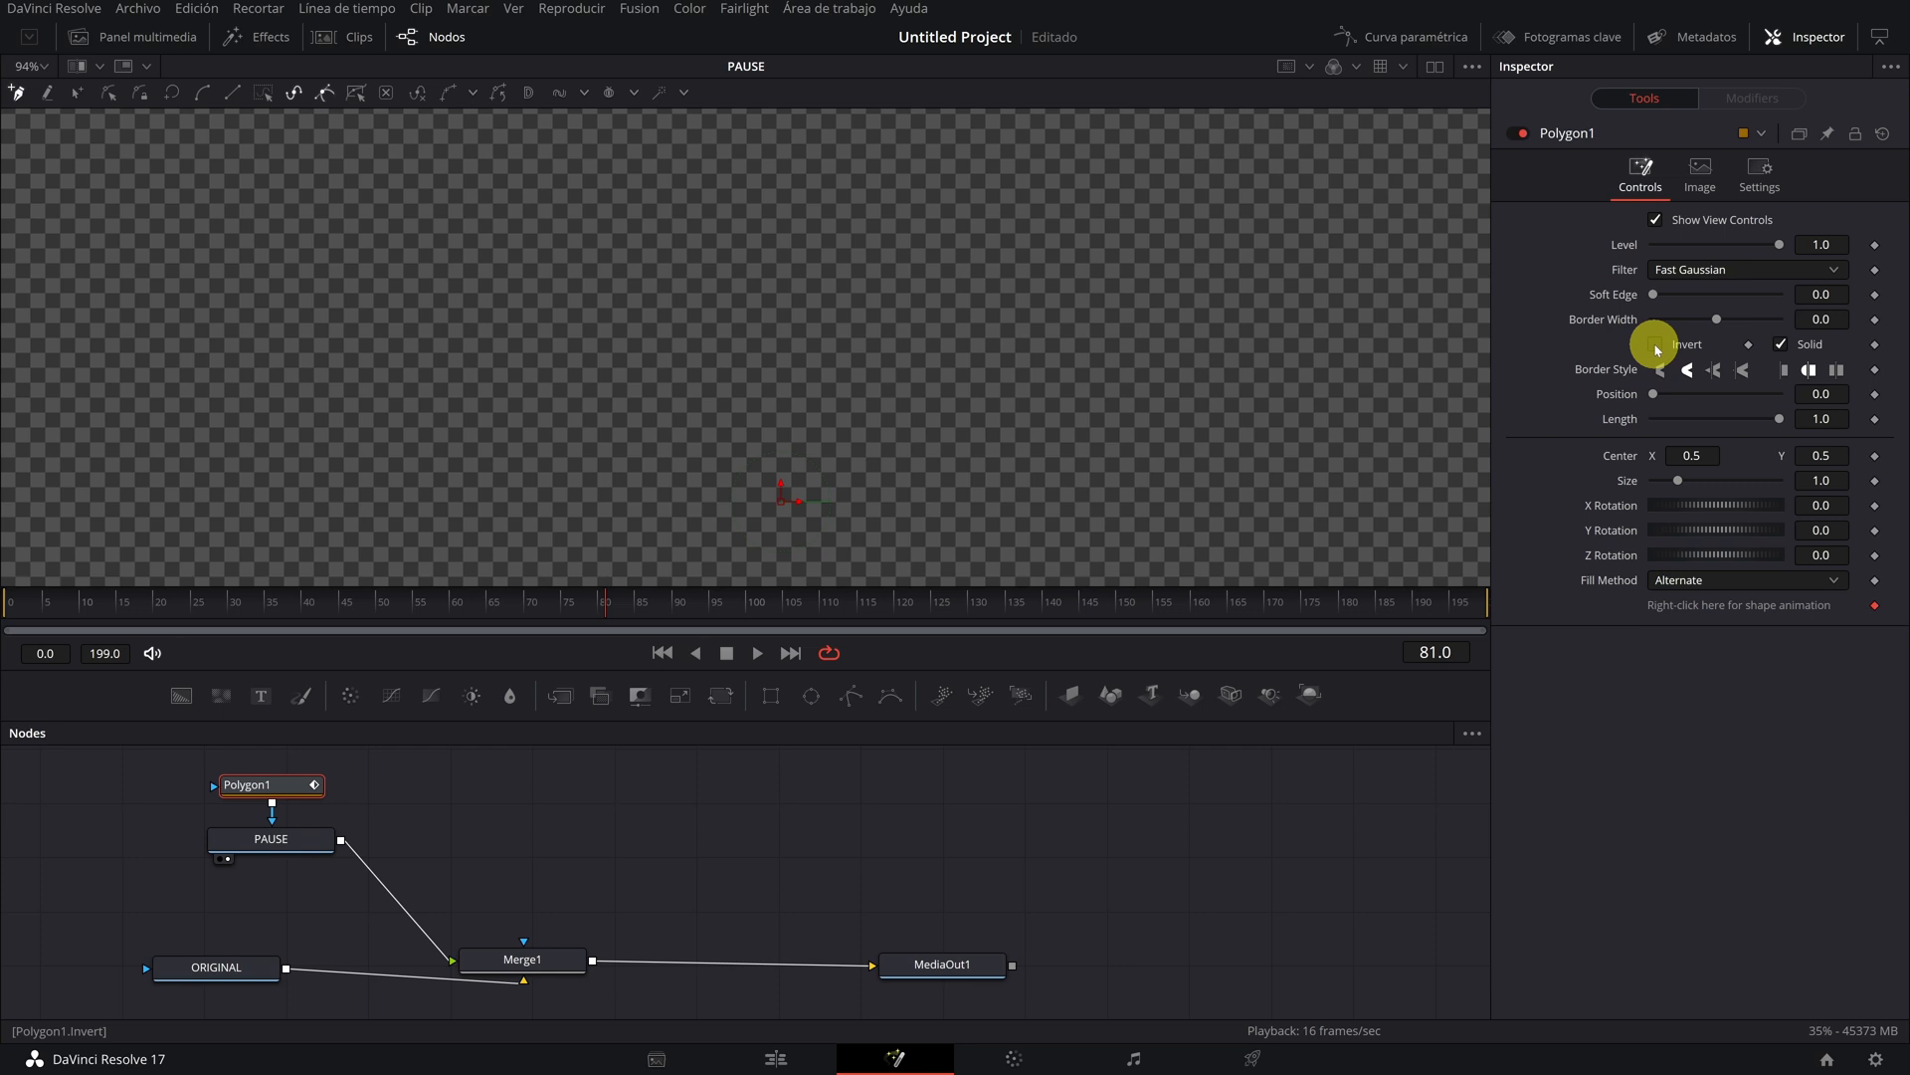
pyautogui.click(1656, 343)
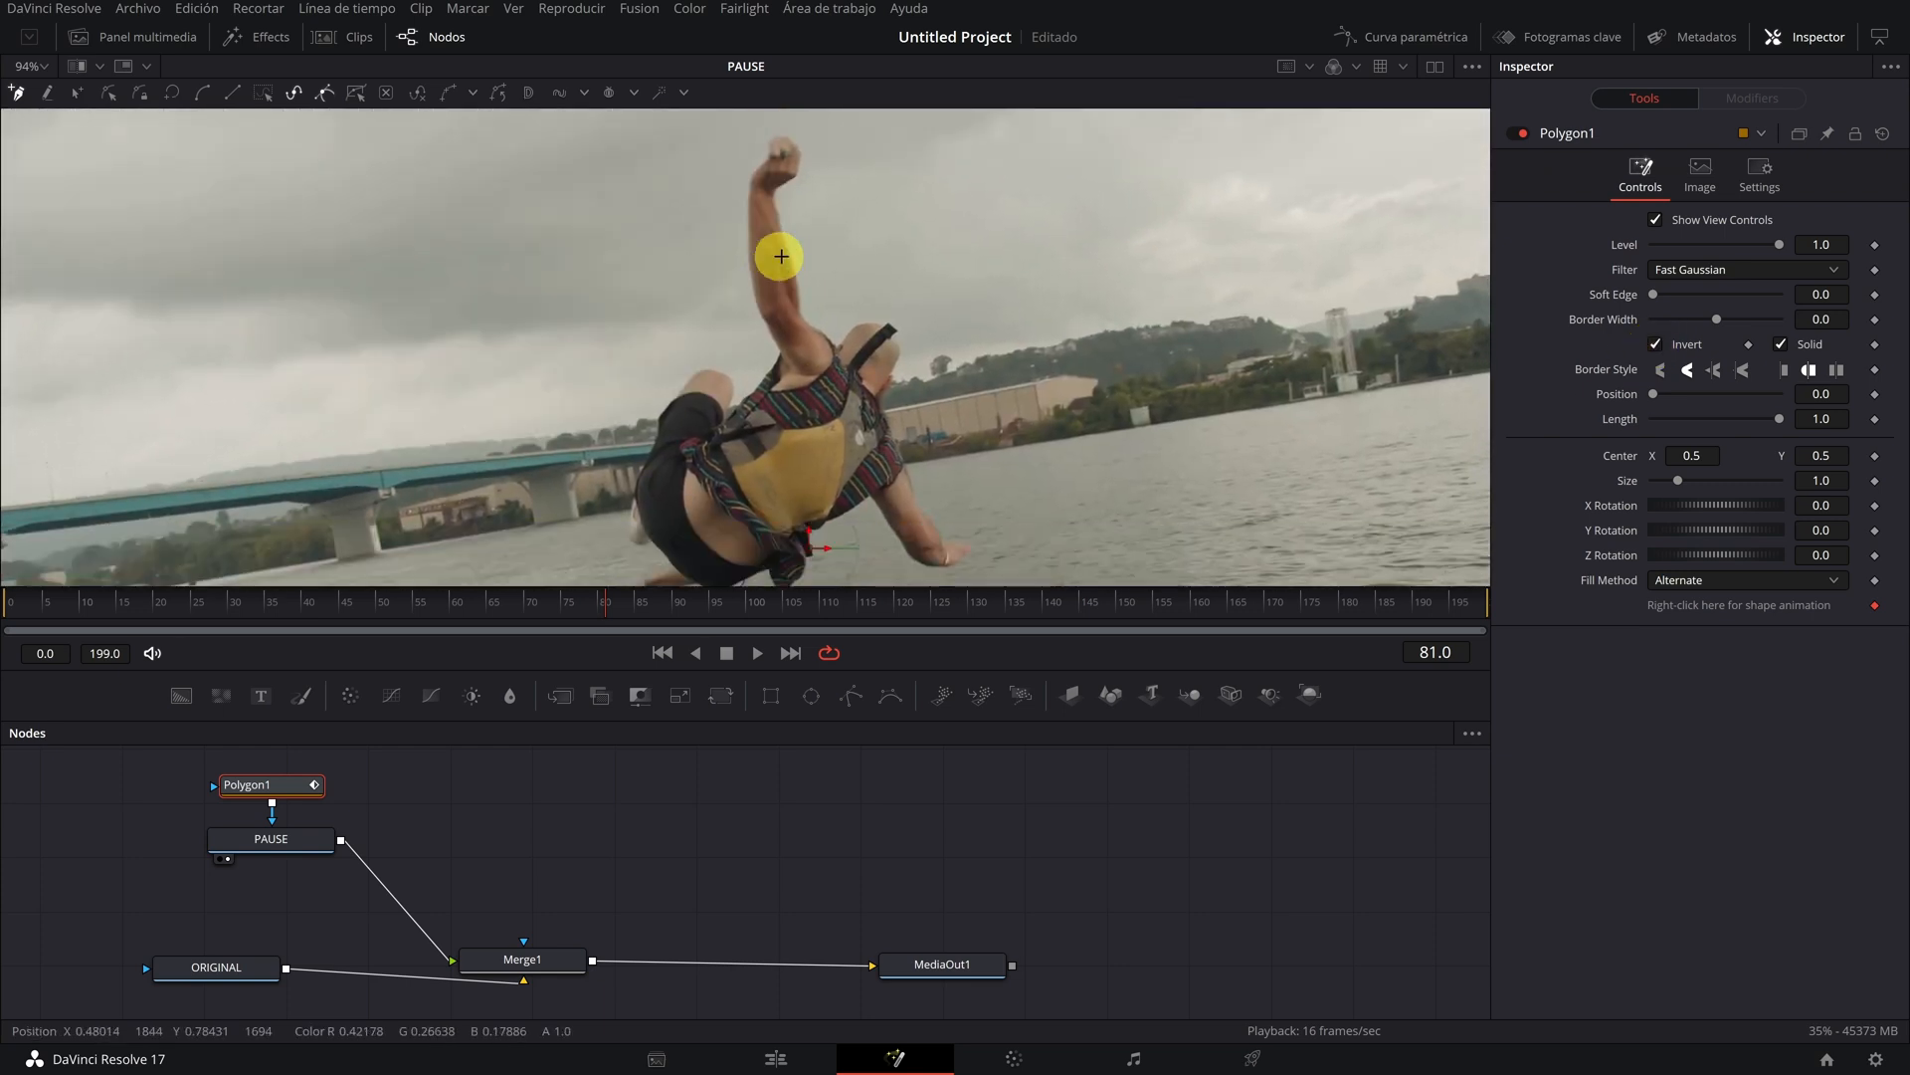
pyautogui.scroll(3, 778, 291)
pyautogui.scroll(1, 776, 188)
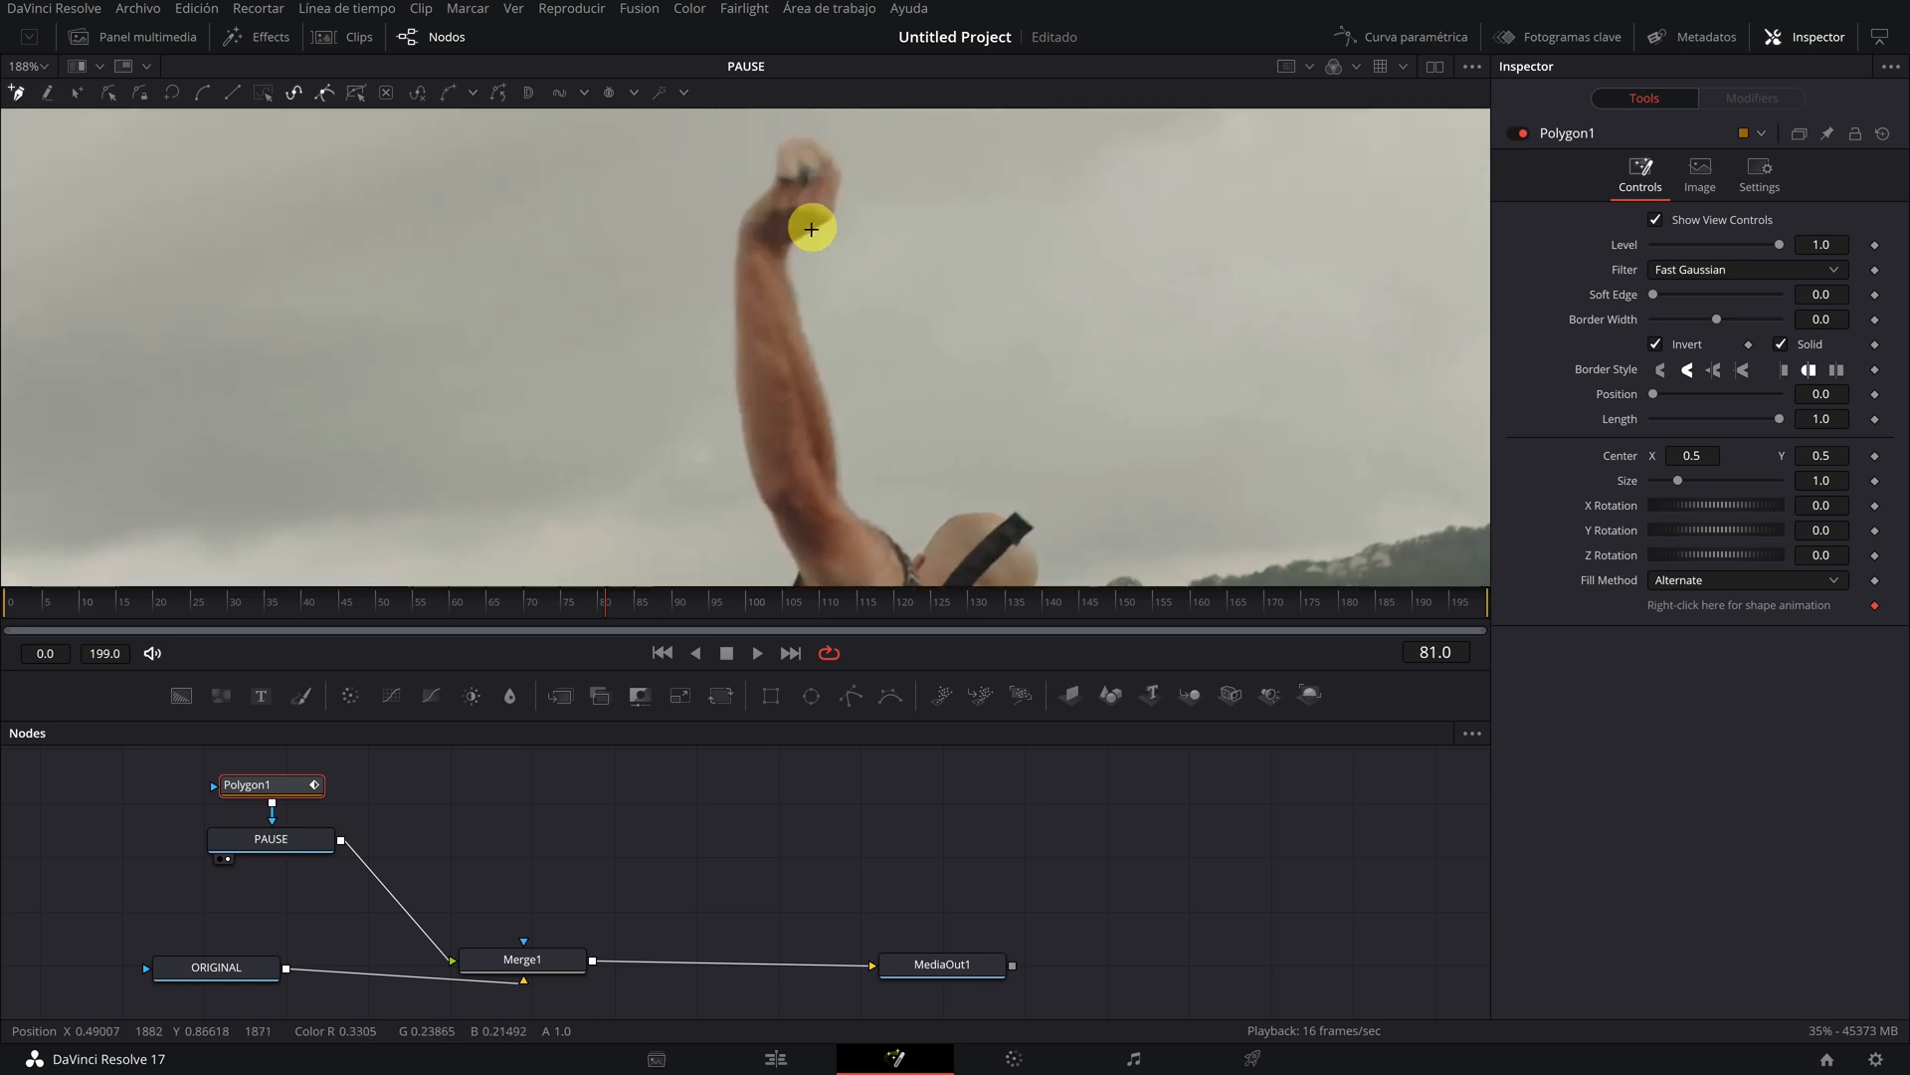
# - Trace polygon points around the mid-air diver from the raised fist and close the shape
pyautogui.click(812, 229)
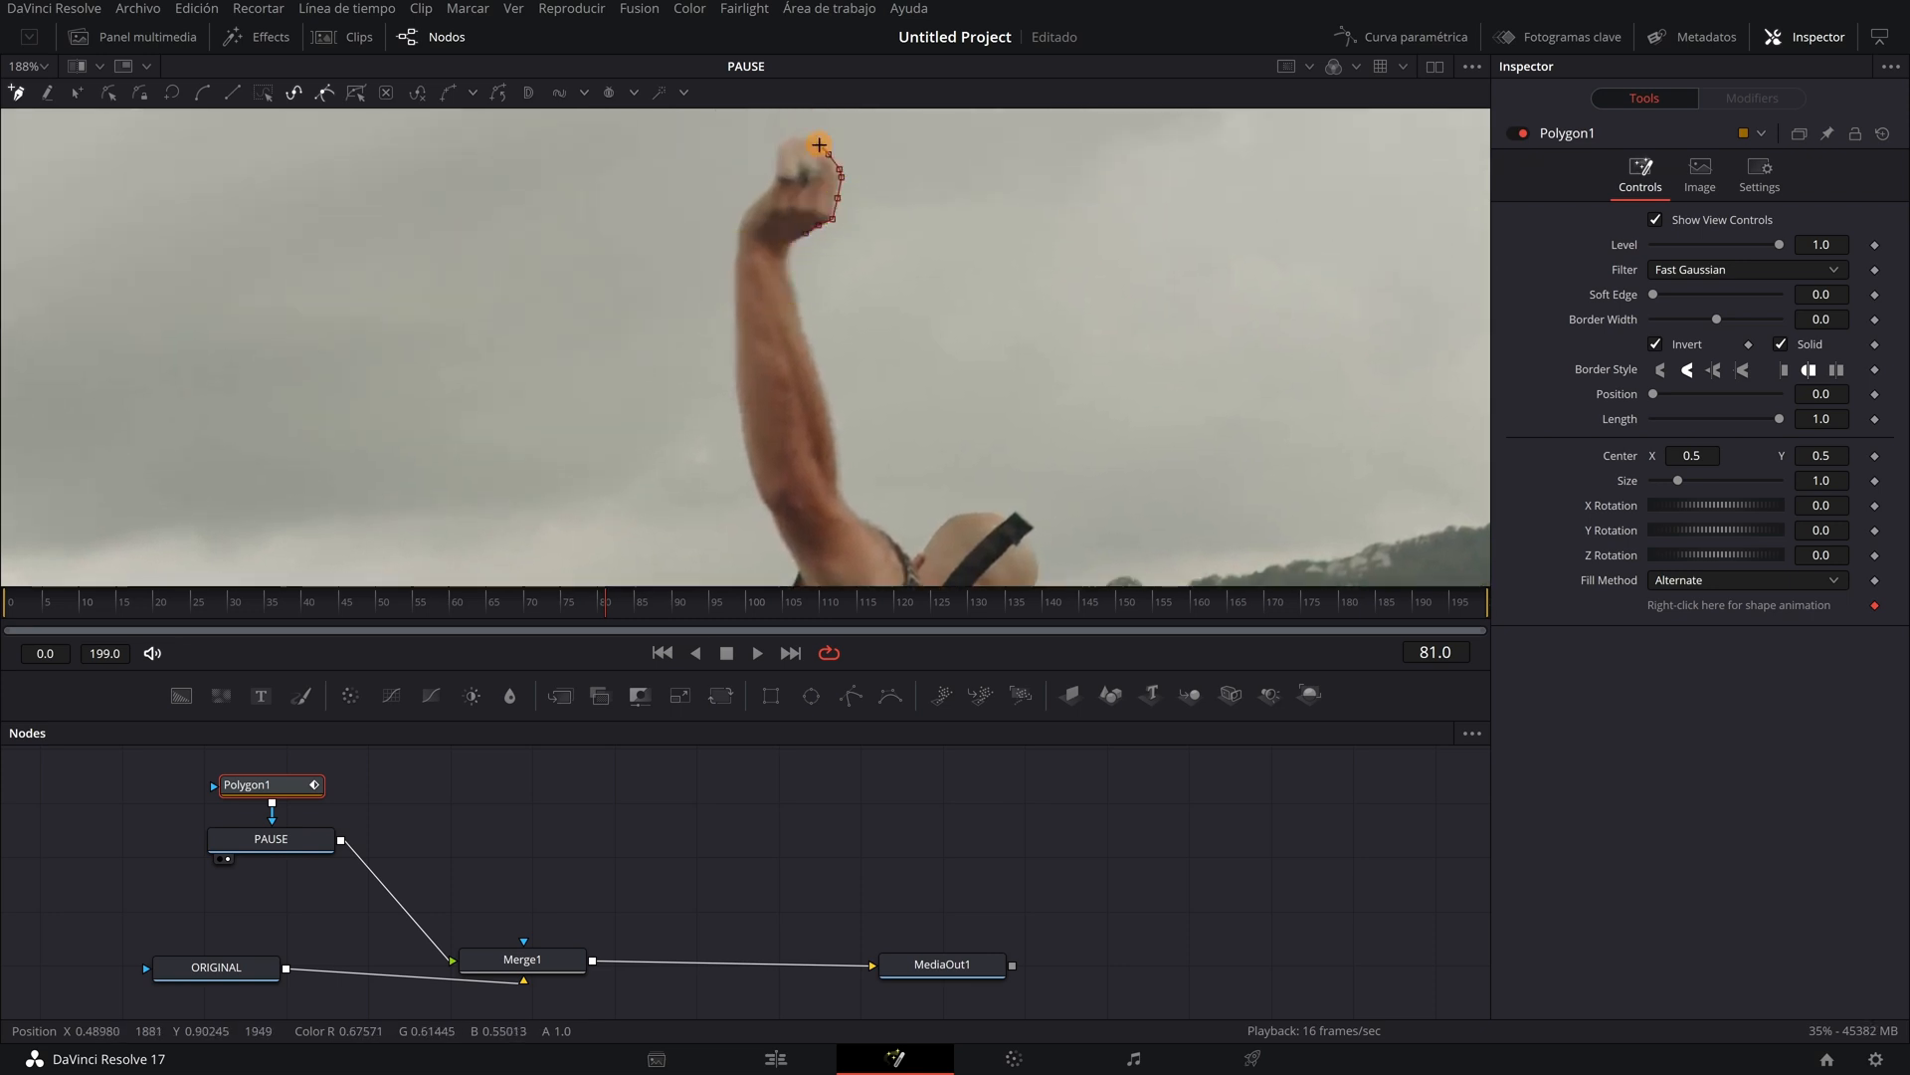
pyautogui.moveTo(820, 145)
pyautogui.mouseDown()
pyautogui.moveTo(776, 209)
pyautogui.moveTo(816, 478)
pyautogui.mouseUp()
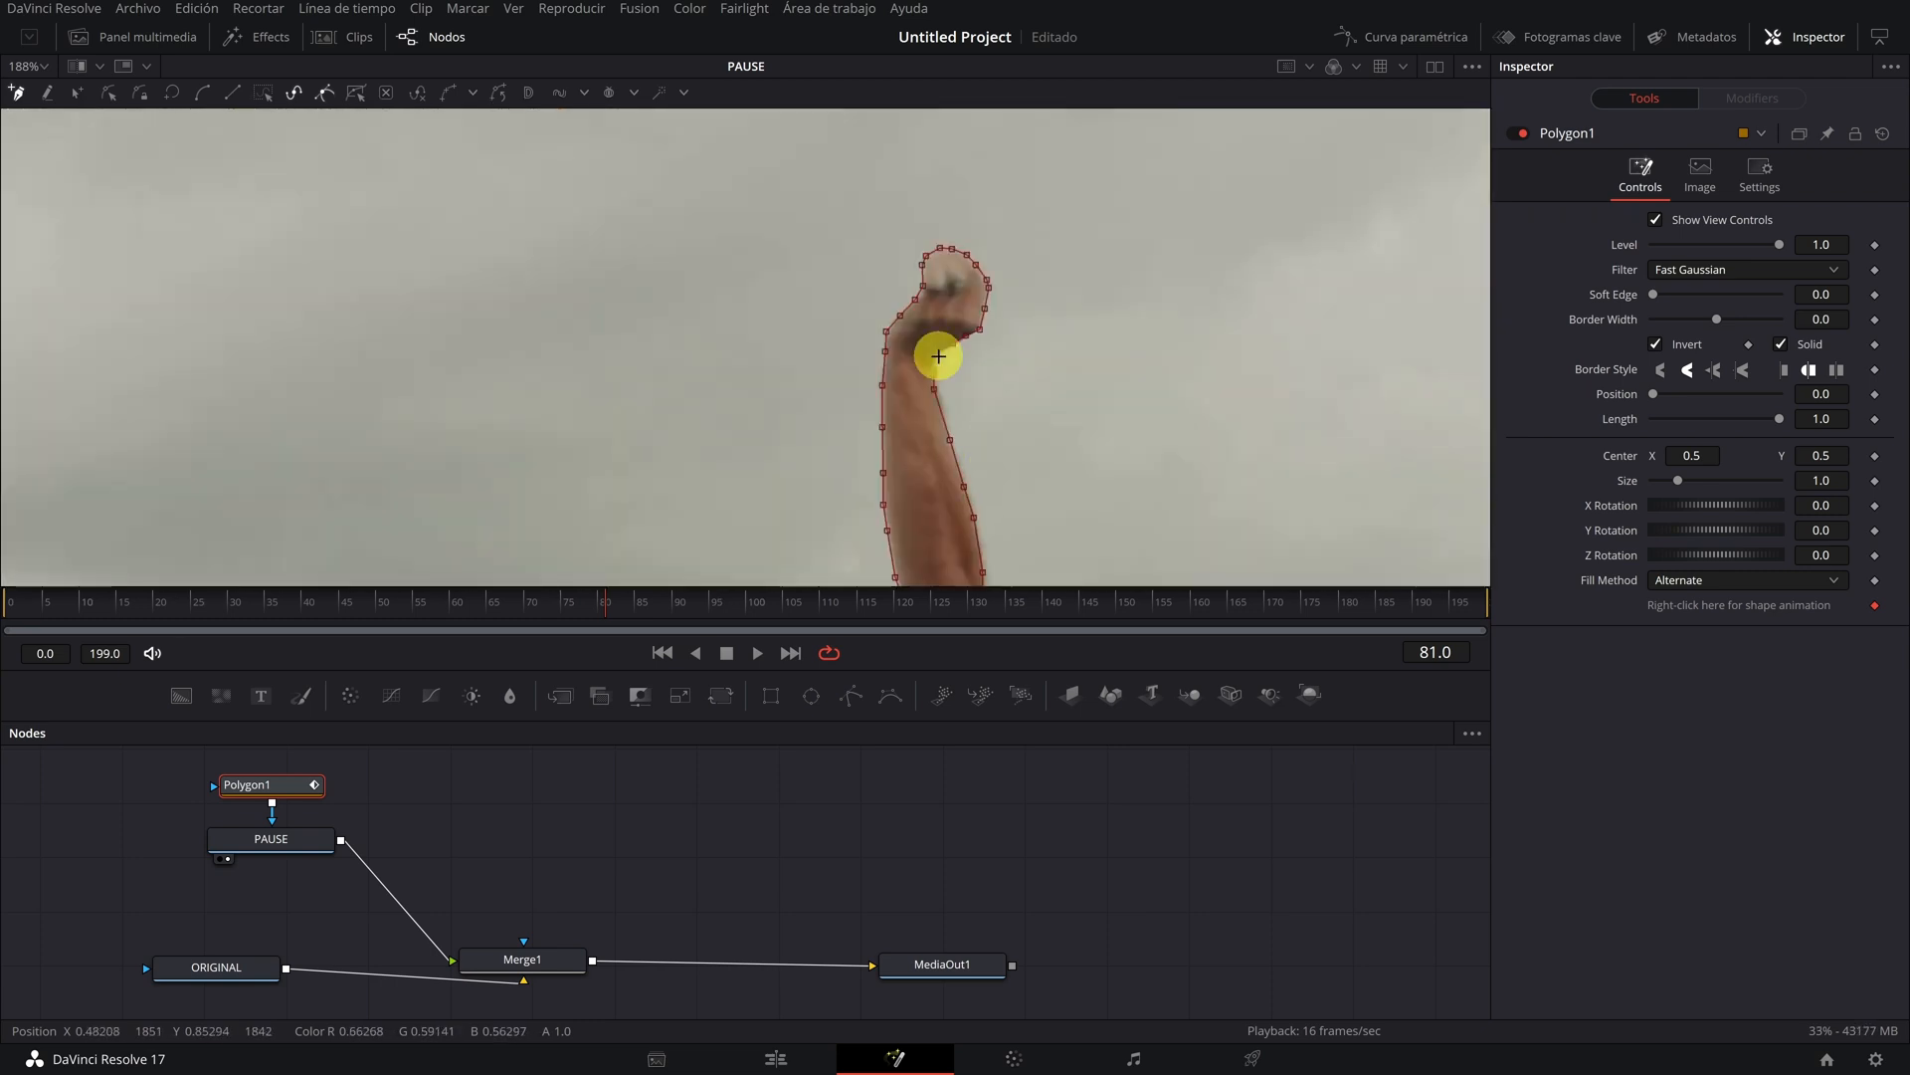
pyautogui.click(949, 349)
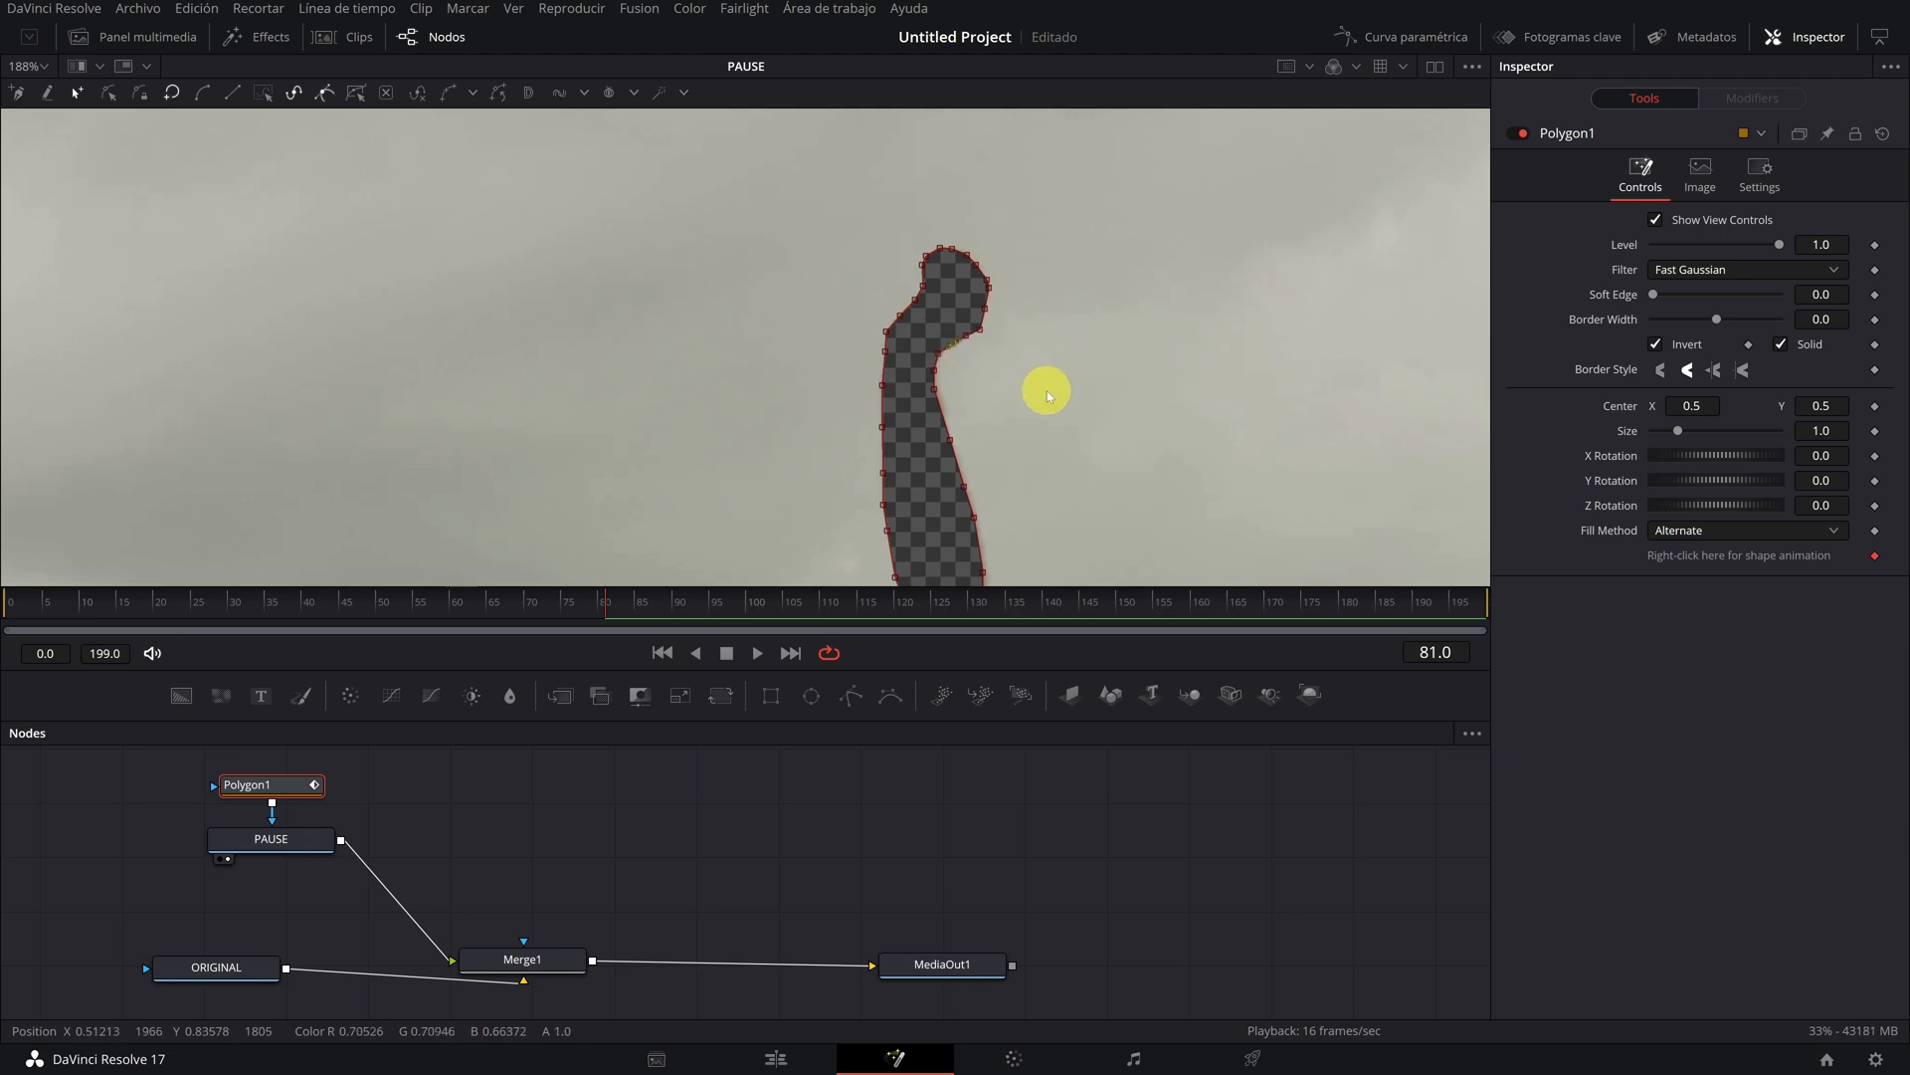
pyautogui.scroll(-3, 1045, 390)
pyautogui.scroll(-3, 1105, 441)
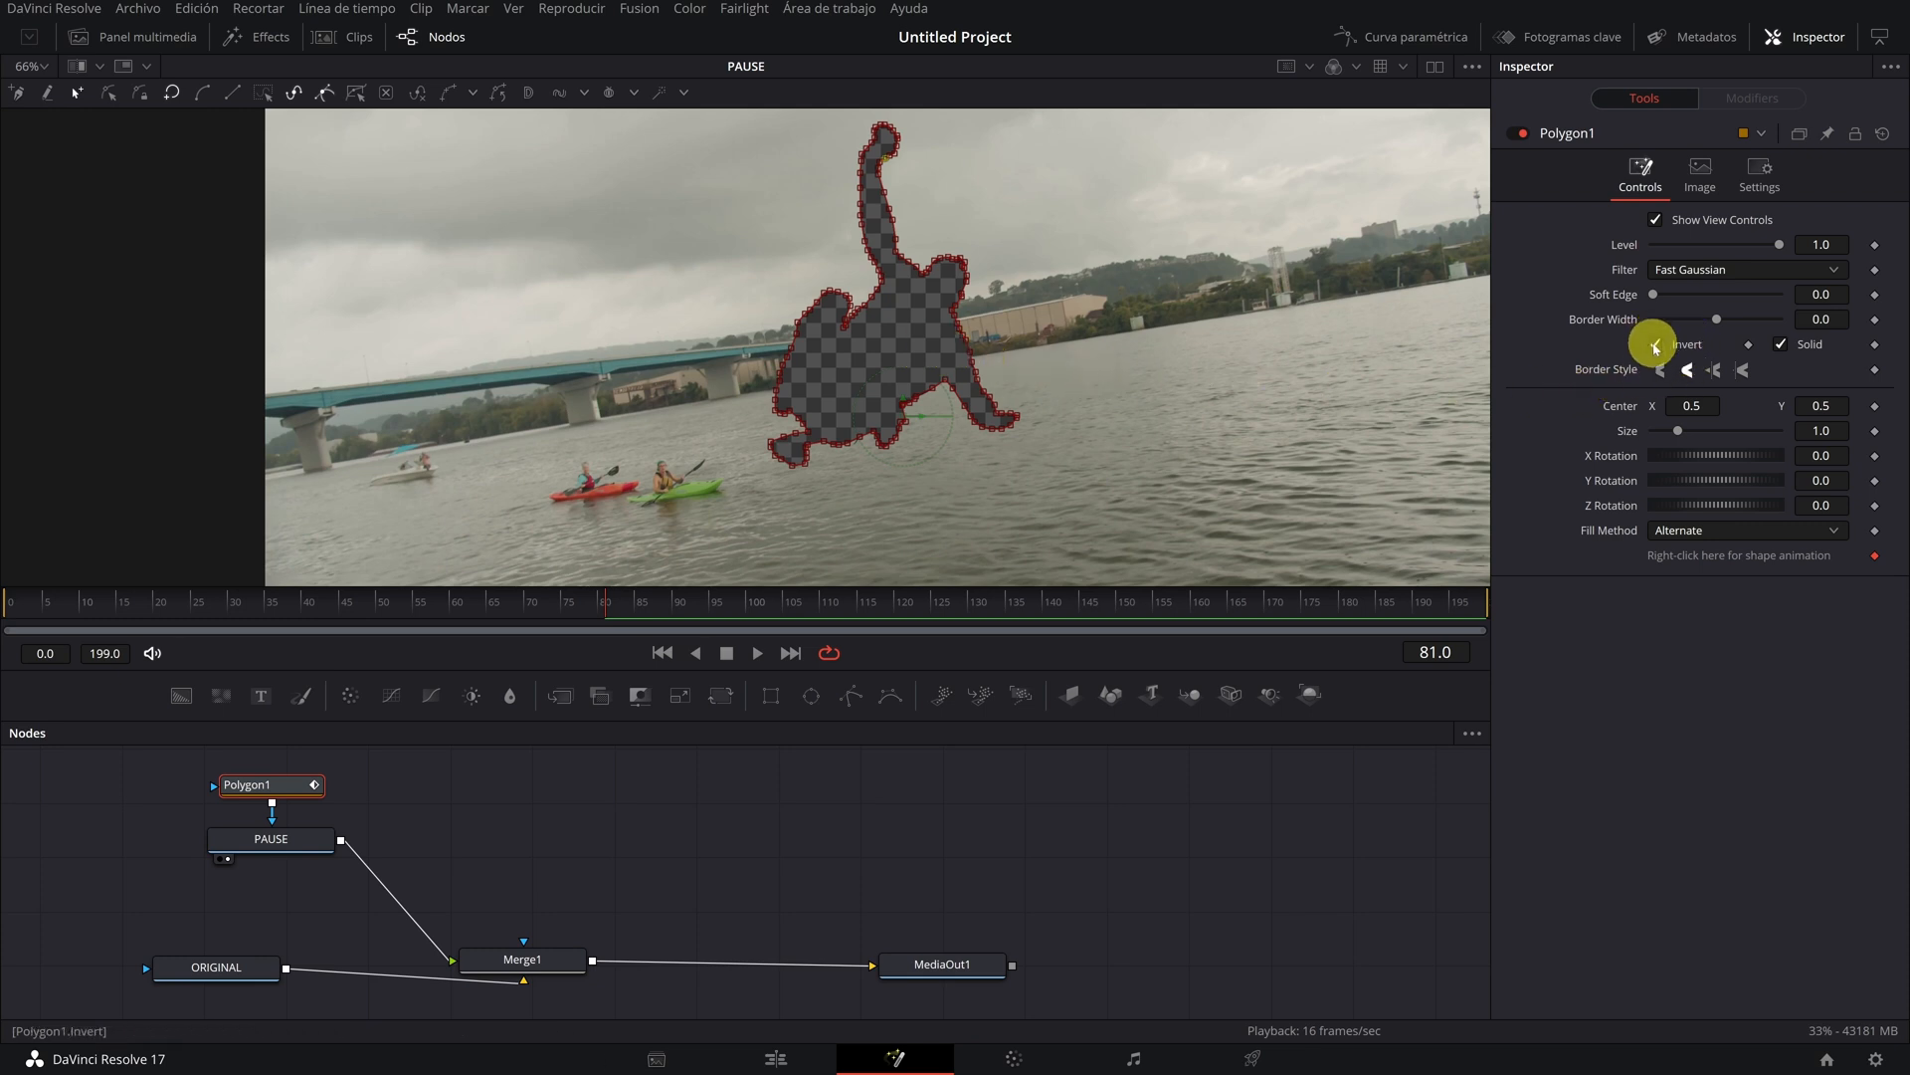
# - Disable Invert to isolate the diver, view MediaOut1 and scrub to frame 110 to check the composite
pyautogui.click(1655, 345)
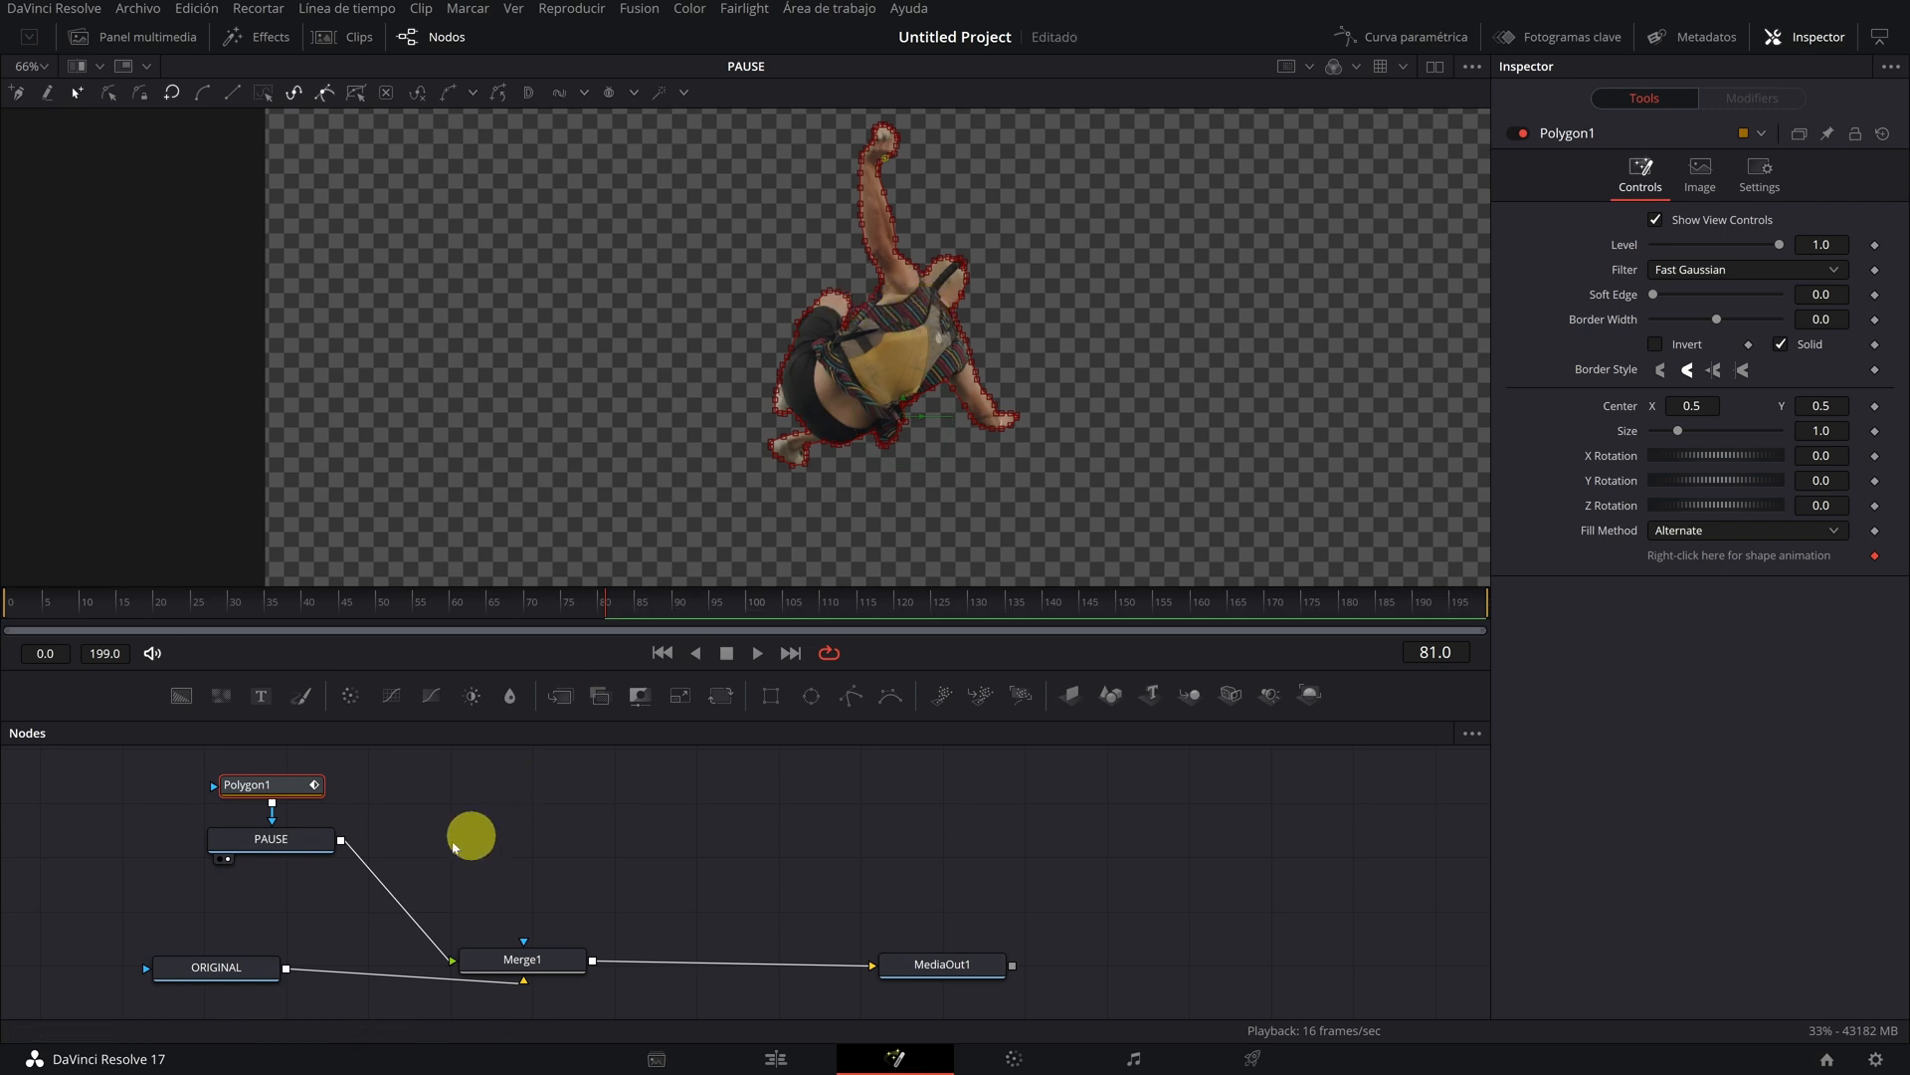
pyautogui.click(903, 981)
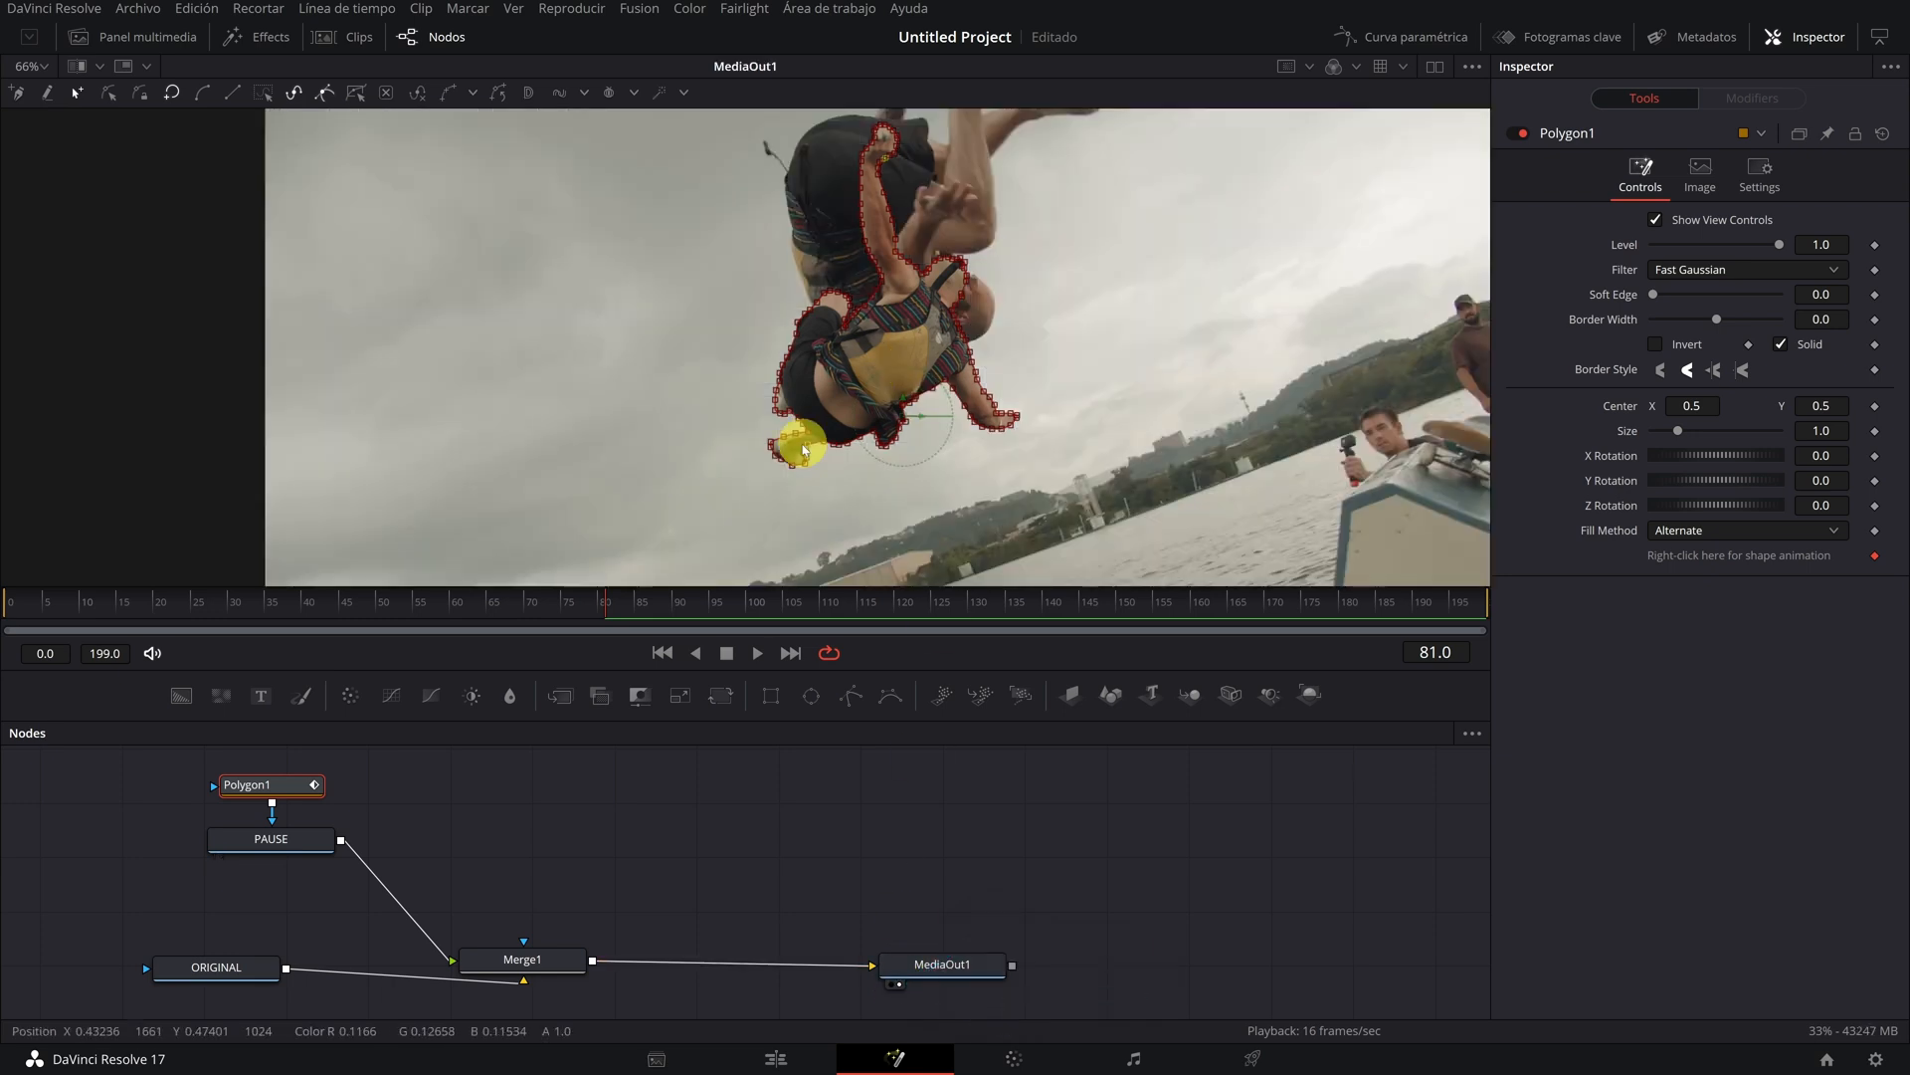
pyautogui.scroll(-1, 818, 403)
pyautogui.scroll(-1, 819, 395)
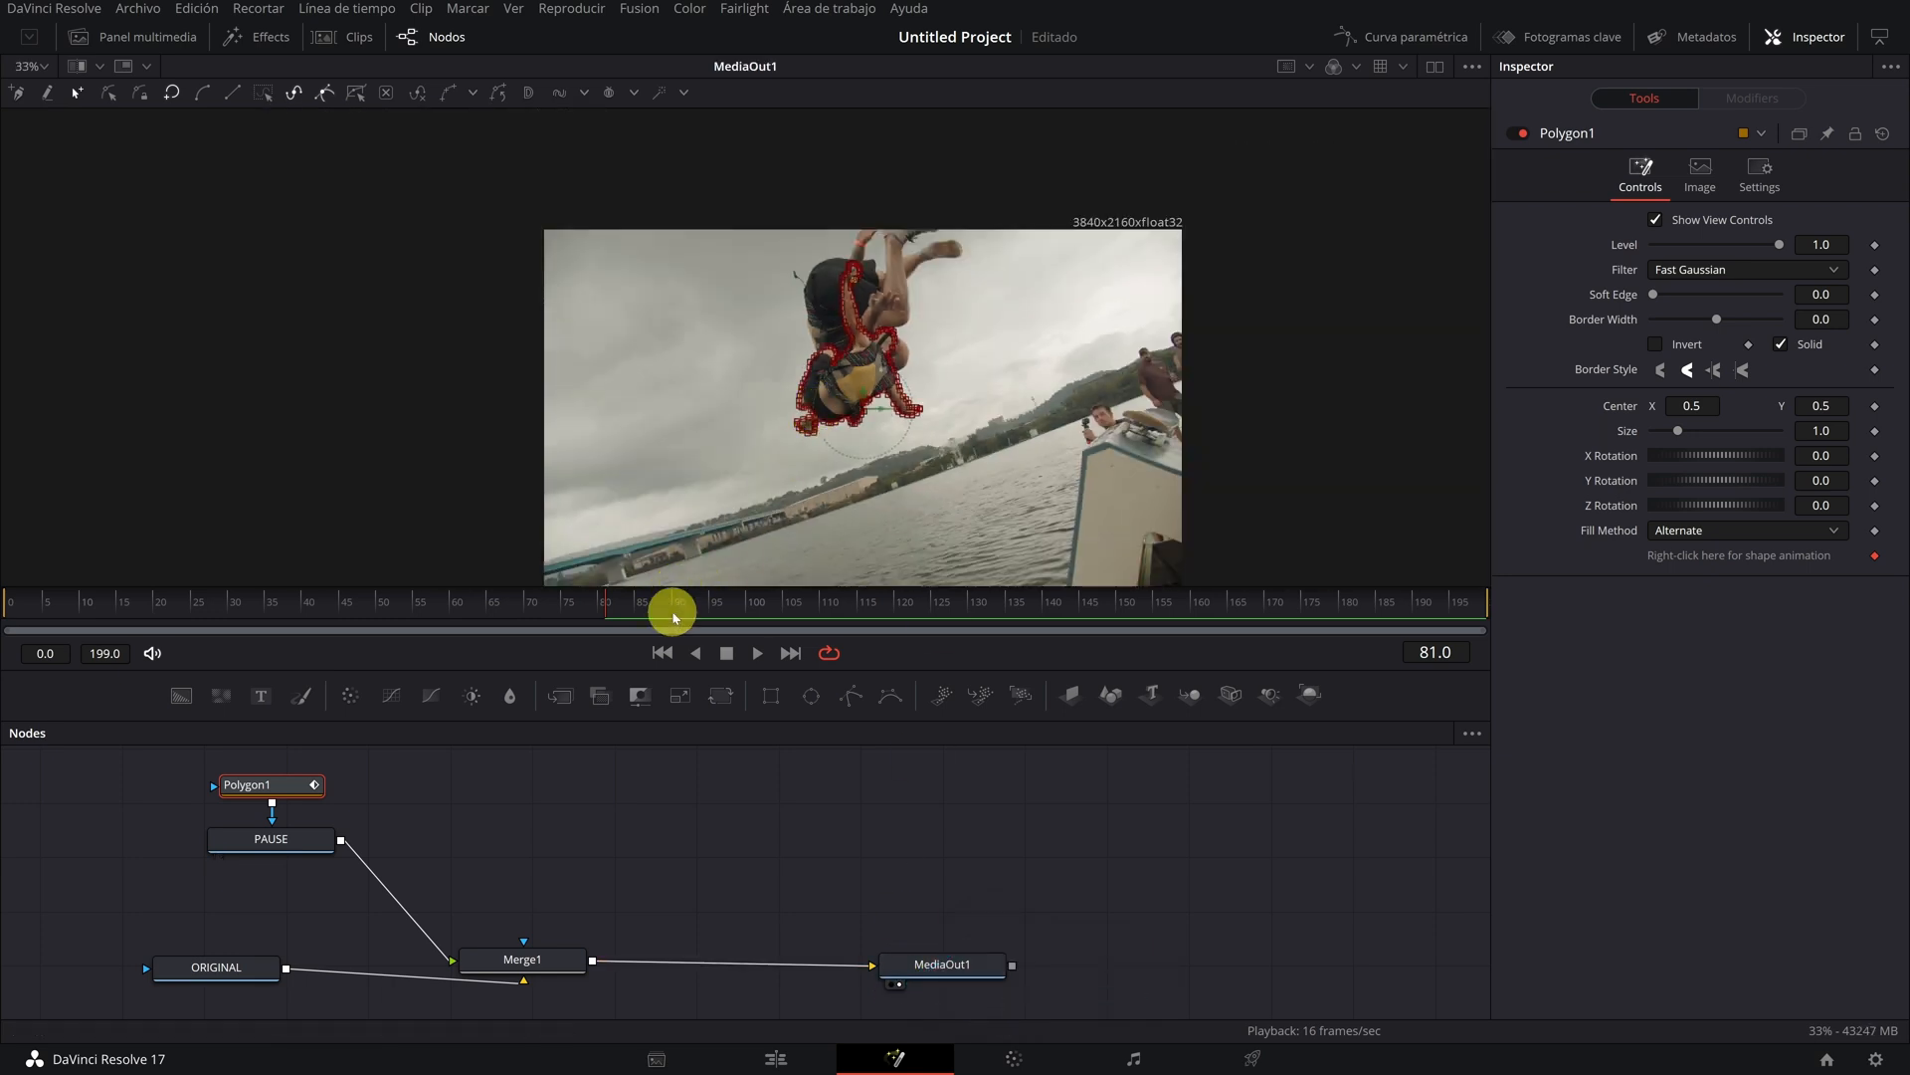
pyautogui.moveTo(674, 612); pyautogui.dragTo(1105, 612)
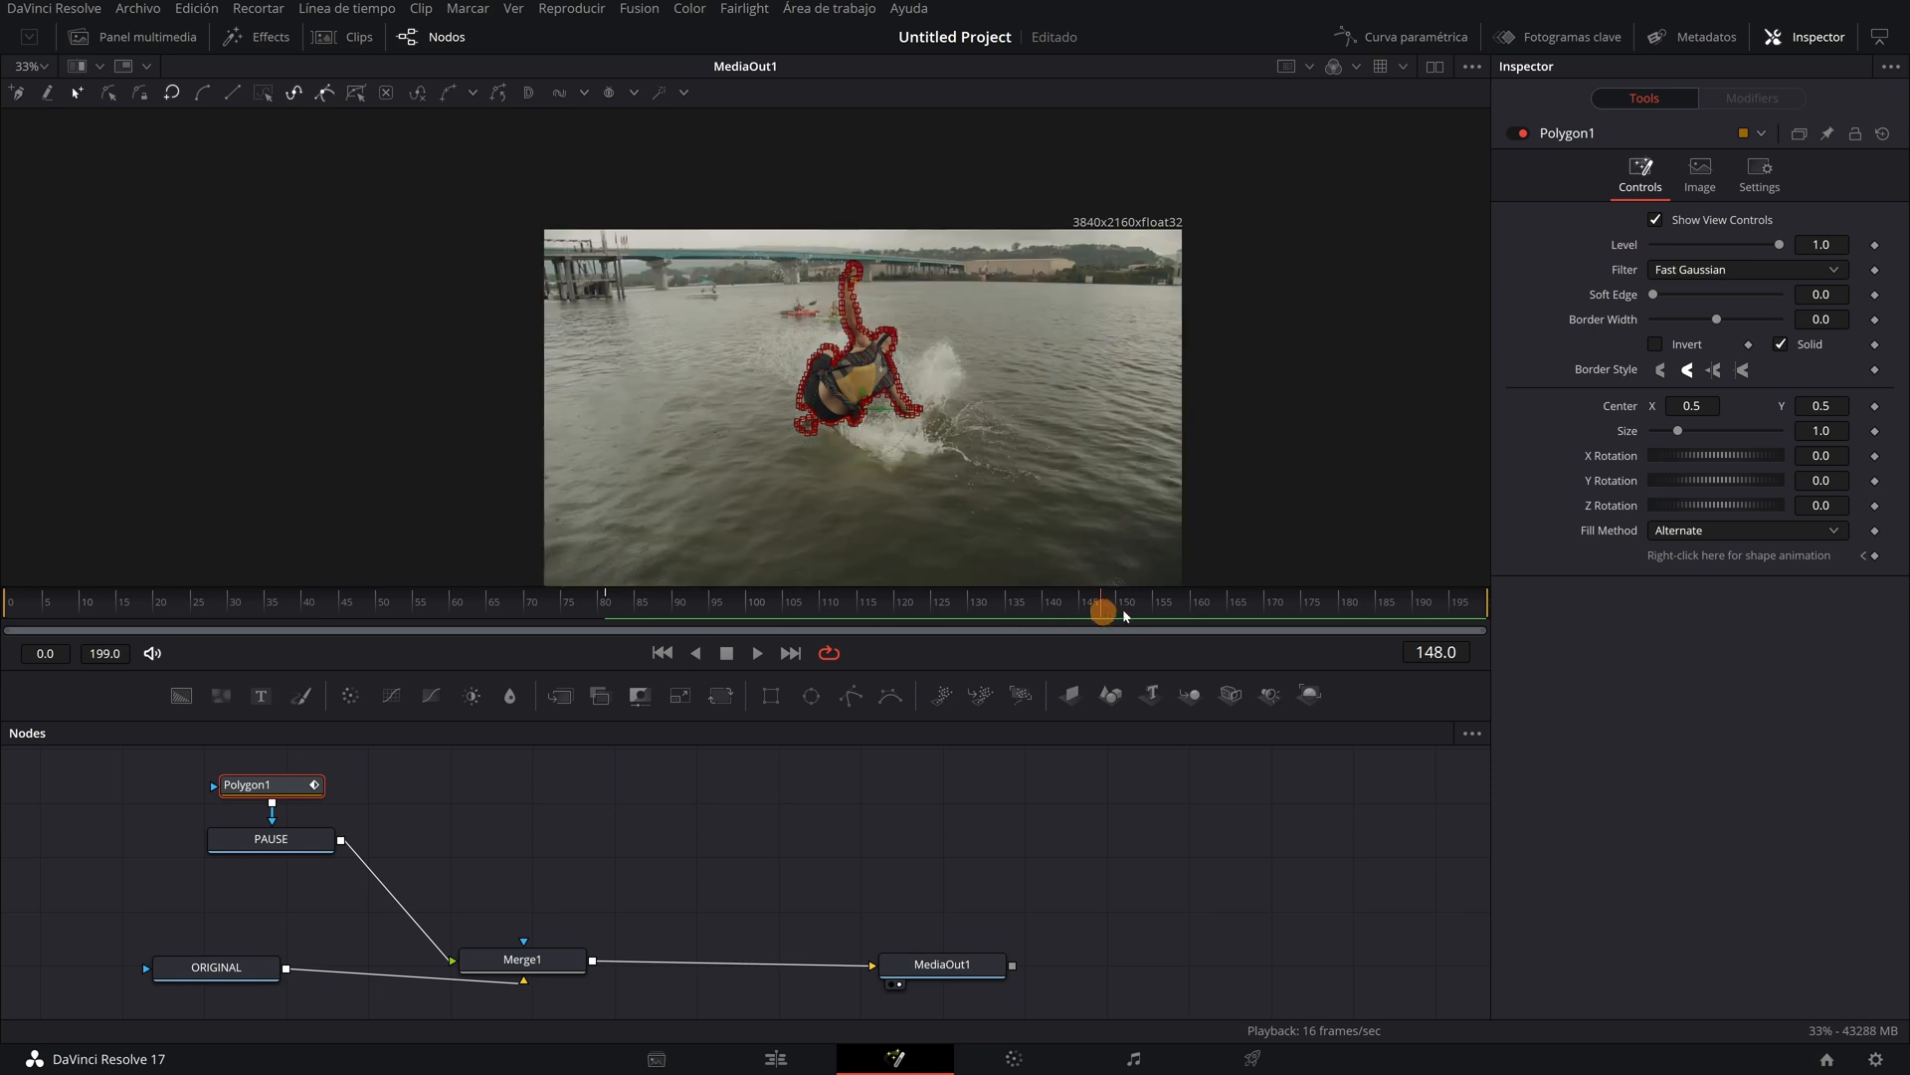
pyautogui.moveTo(711, 607); pyautogui.dragTo(476, 594)
pyautogui.moveTo(255, 604); pyautogui.dragTo(825, 607)
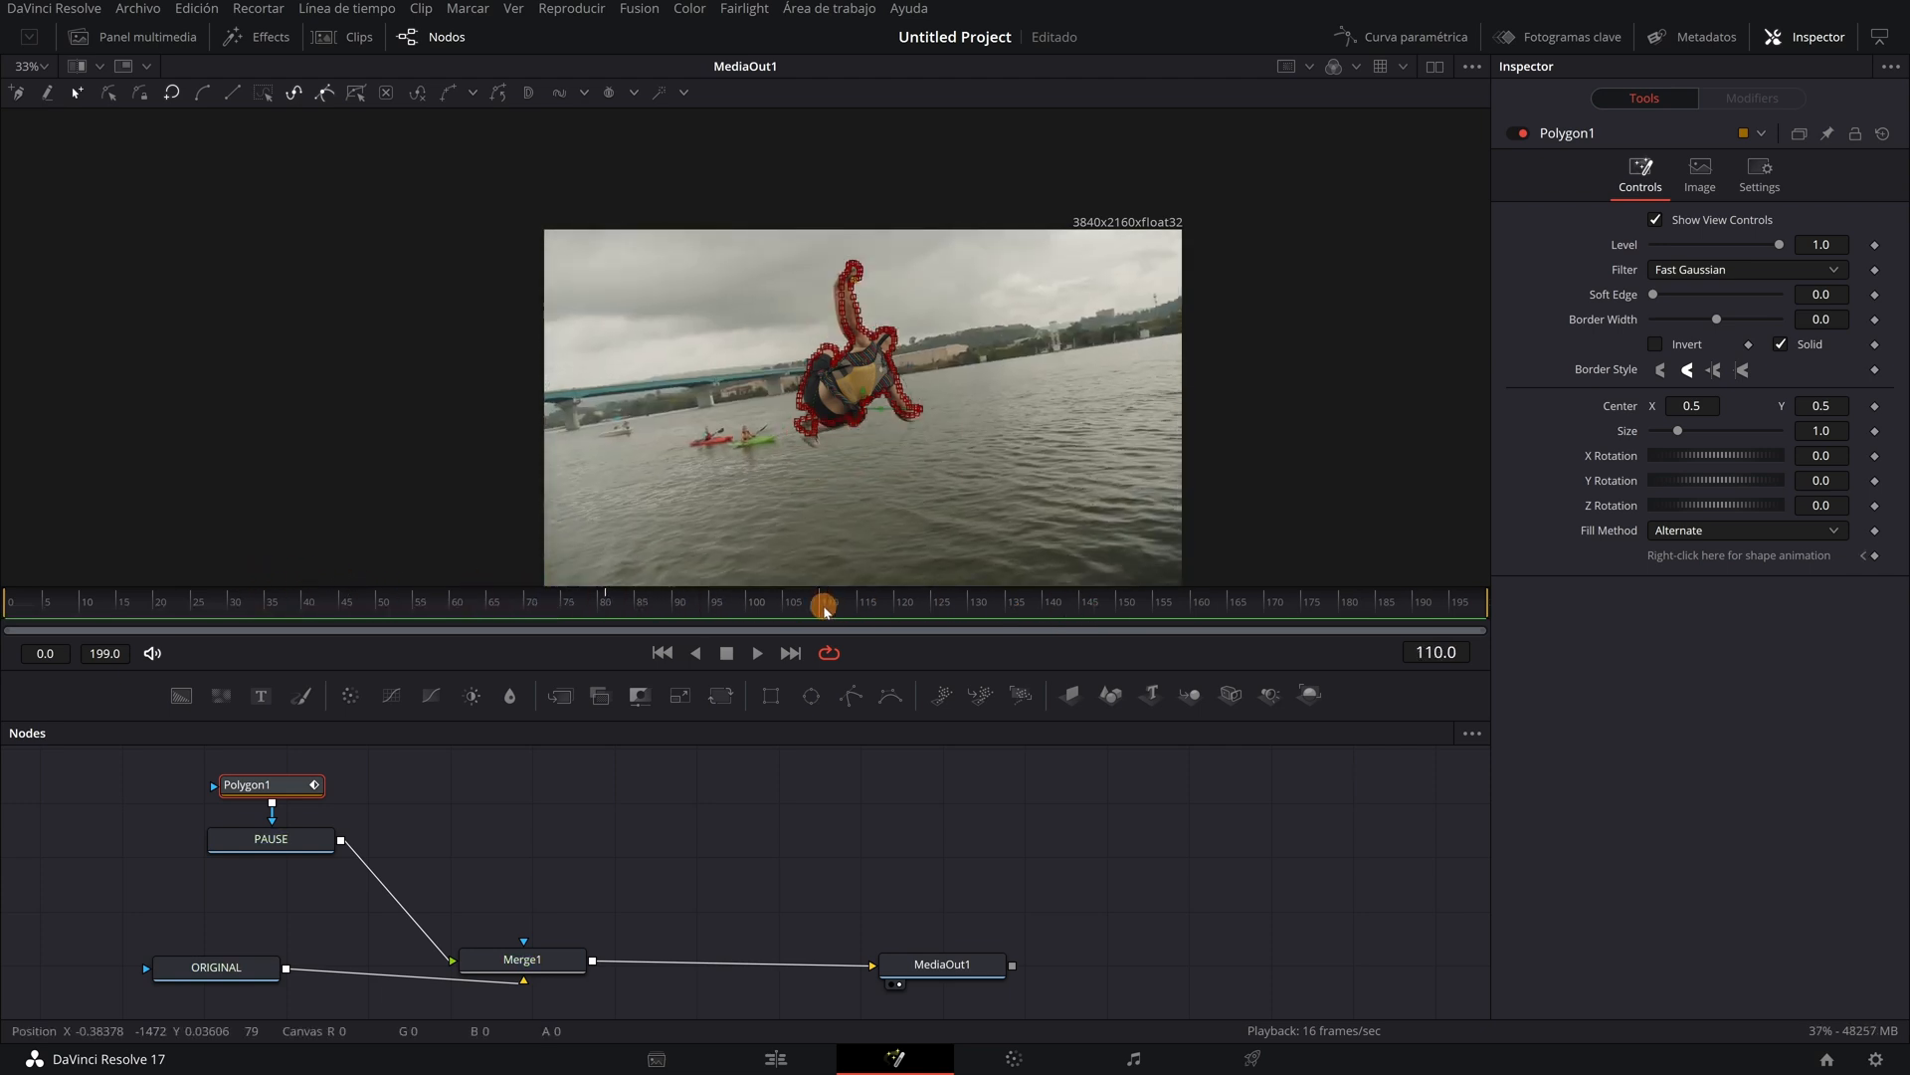
# - Search the Effects library for 'Planar' and drag Planar Tracker into the node graph
pyautogui.click(200, 967)
pyautogui.click(209, 967)
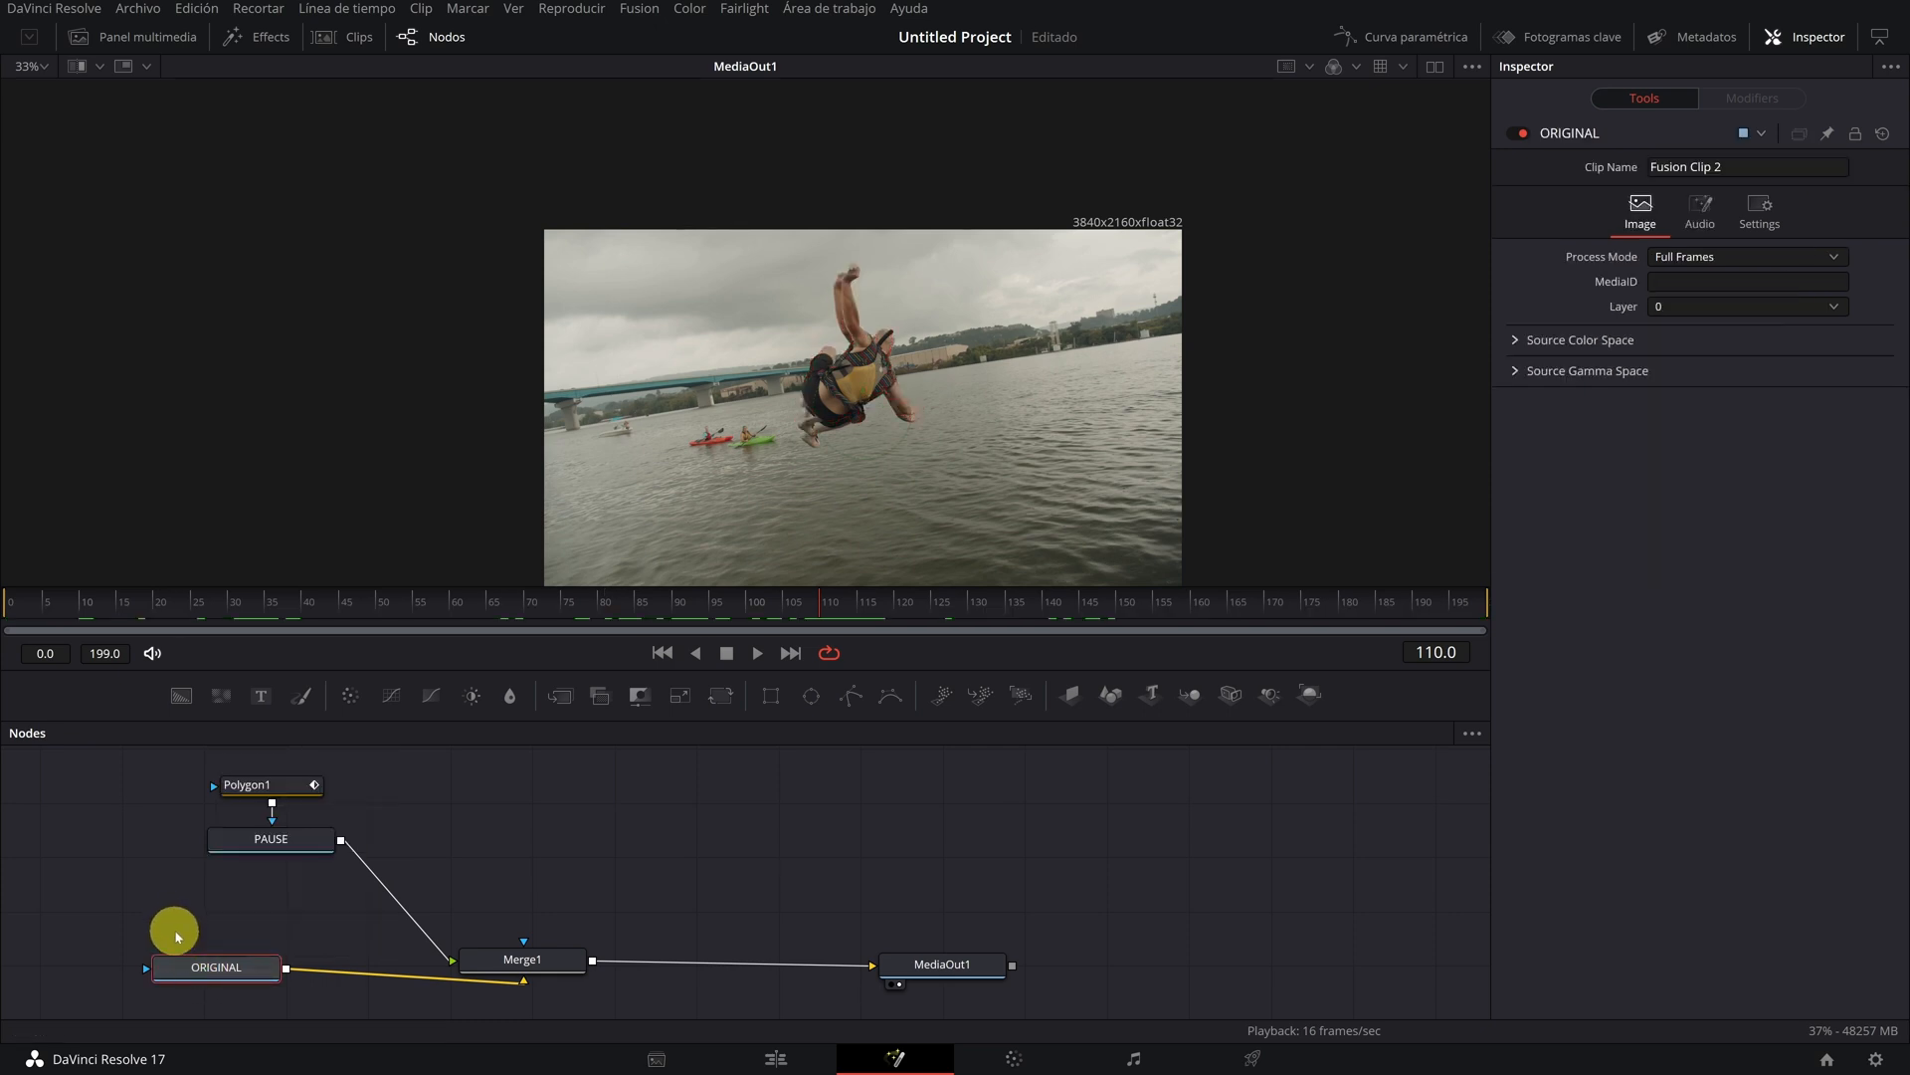
pyautogui.click(247, 38)
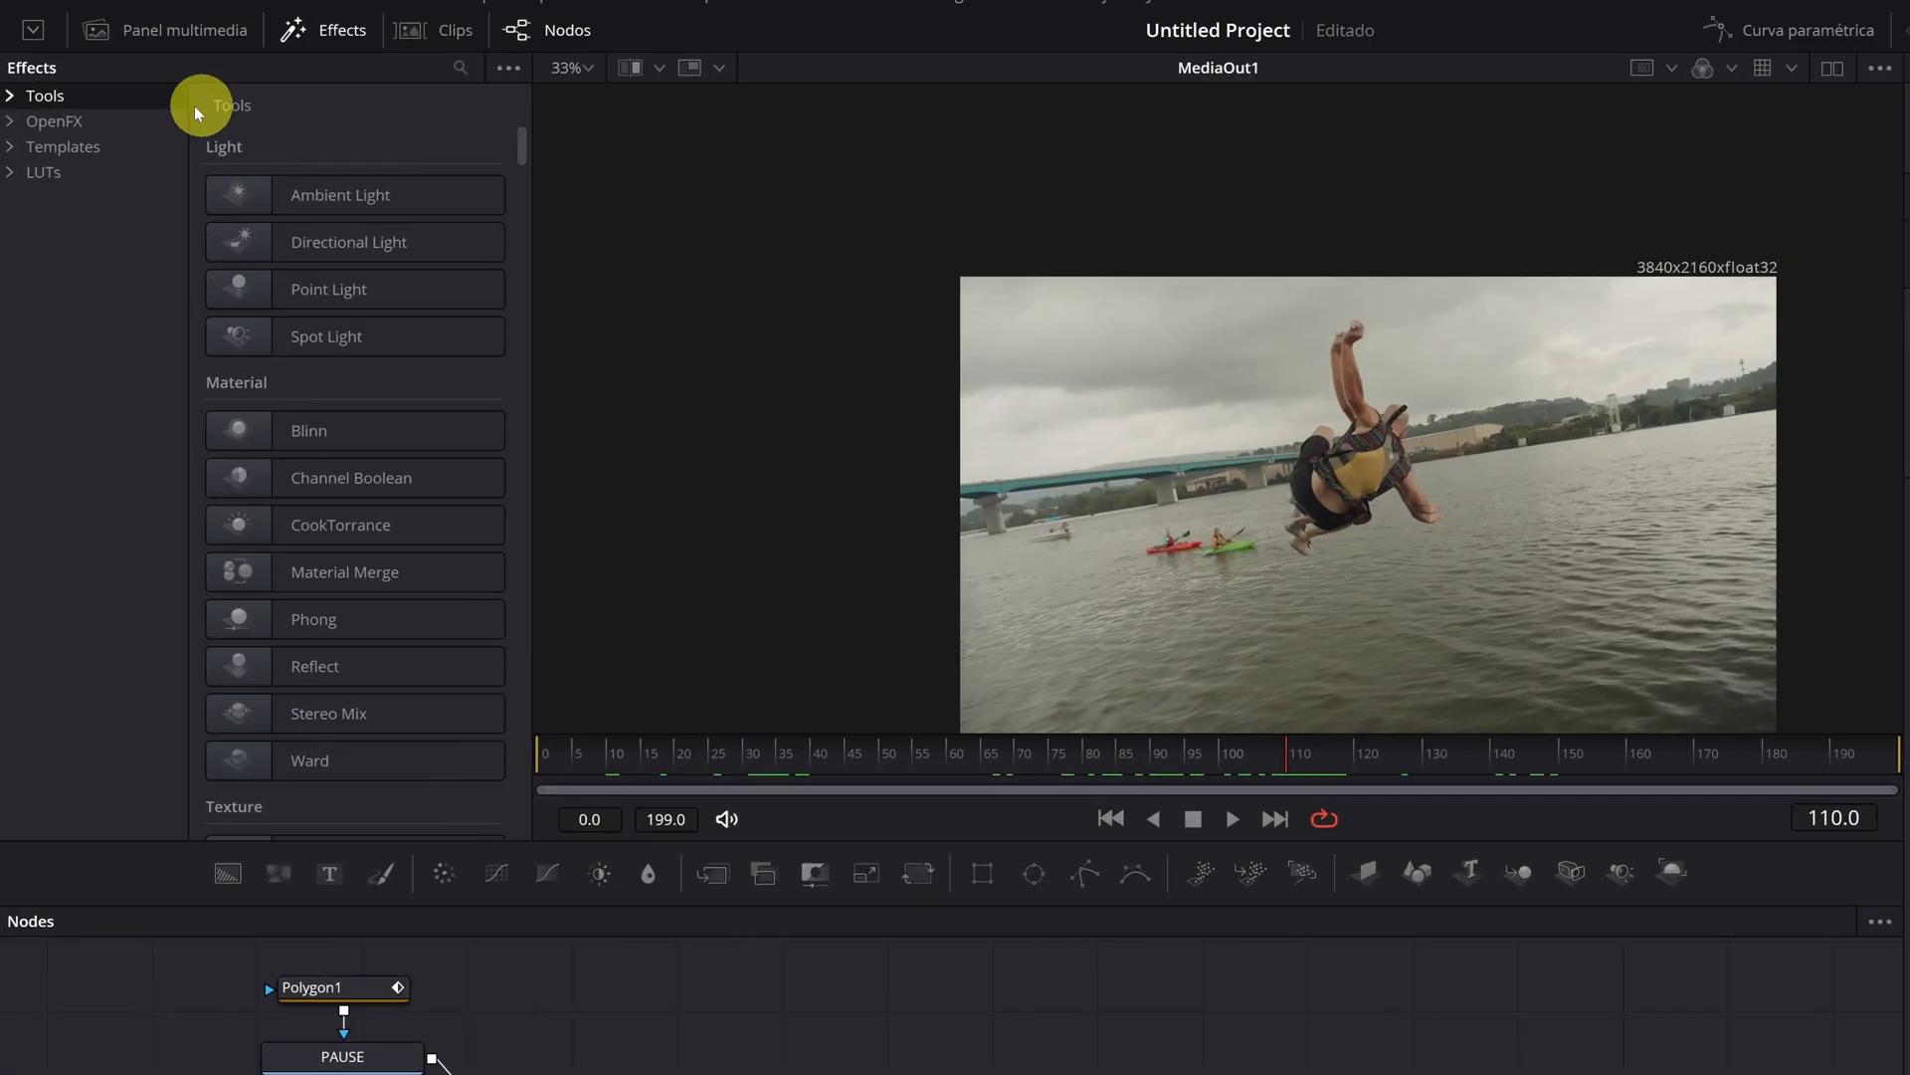
pyautogui.click(484, 71)
pyautogui.write('PLANA')
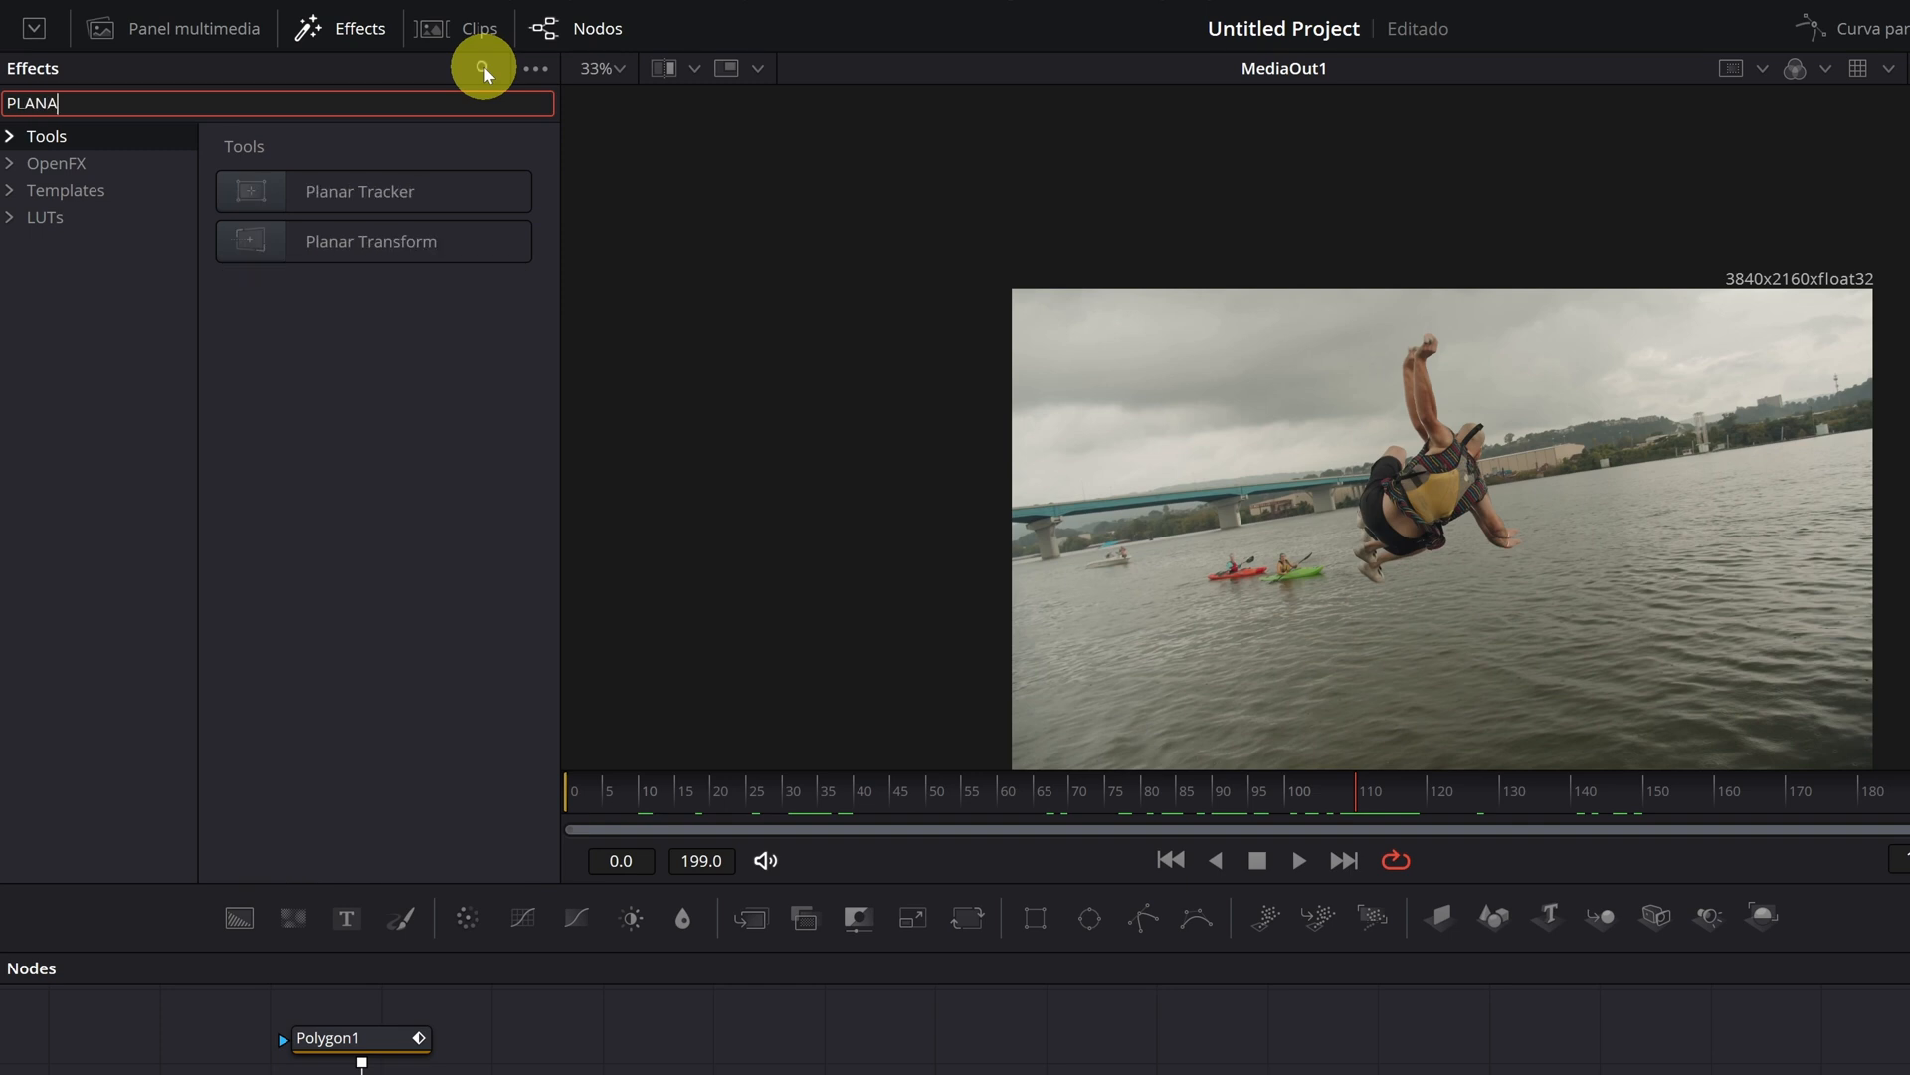
pyautogui.moveTo(378, 191); pyautogui.dragTo(494, 940)
# - Insert PlanarTracker1 on the link between ORIGINAL and Merge1 and align it with the chain
pyautogui.moveTo(286, 929); pyautogui.dragTo(225, 923)
pyautogui.click(478, 932)
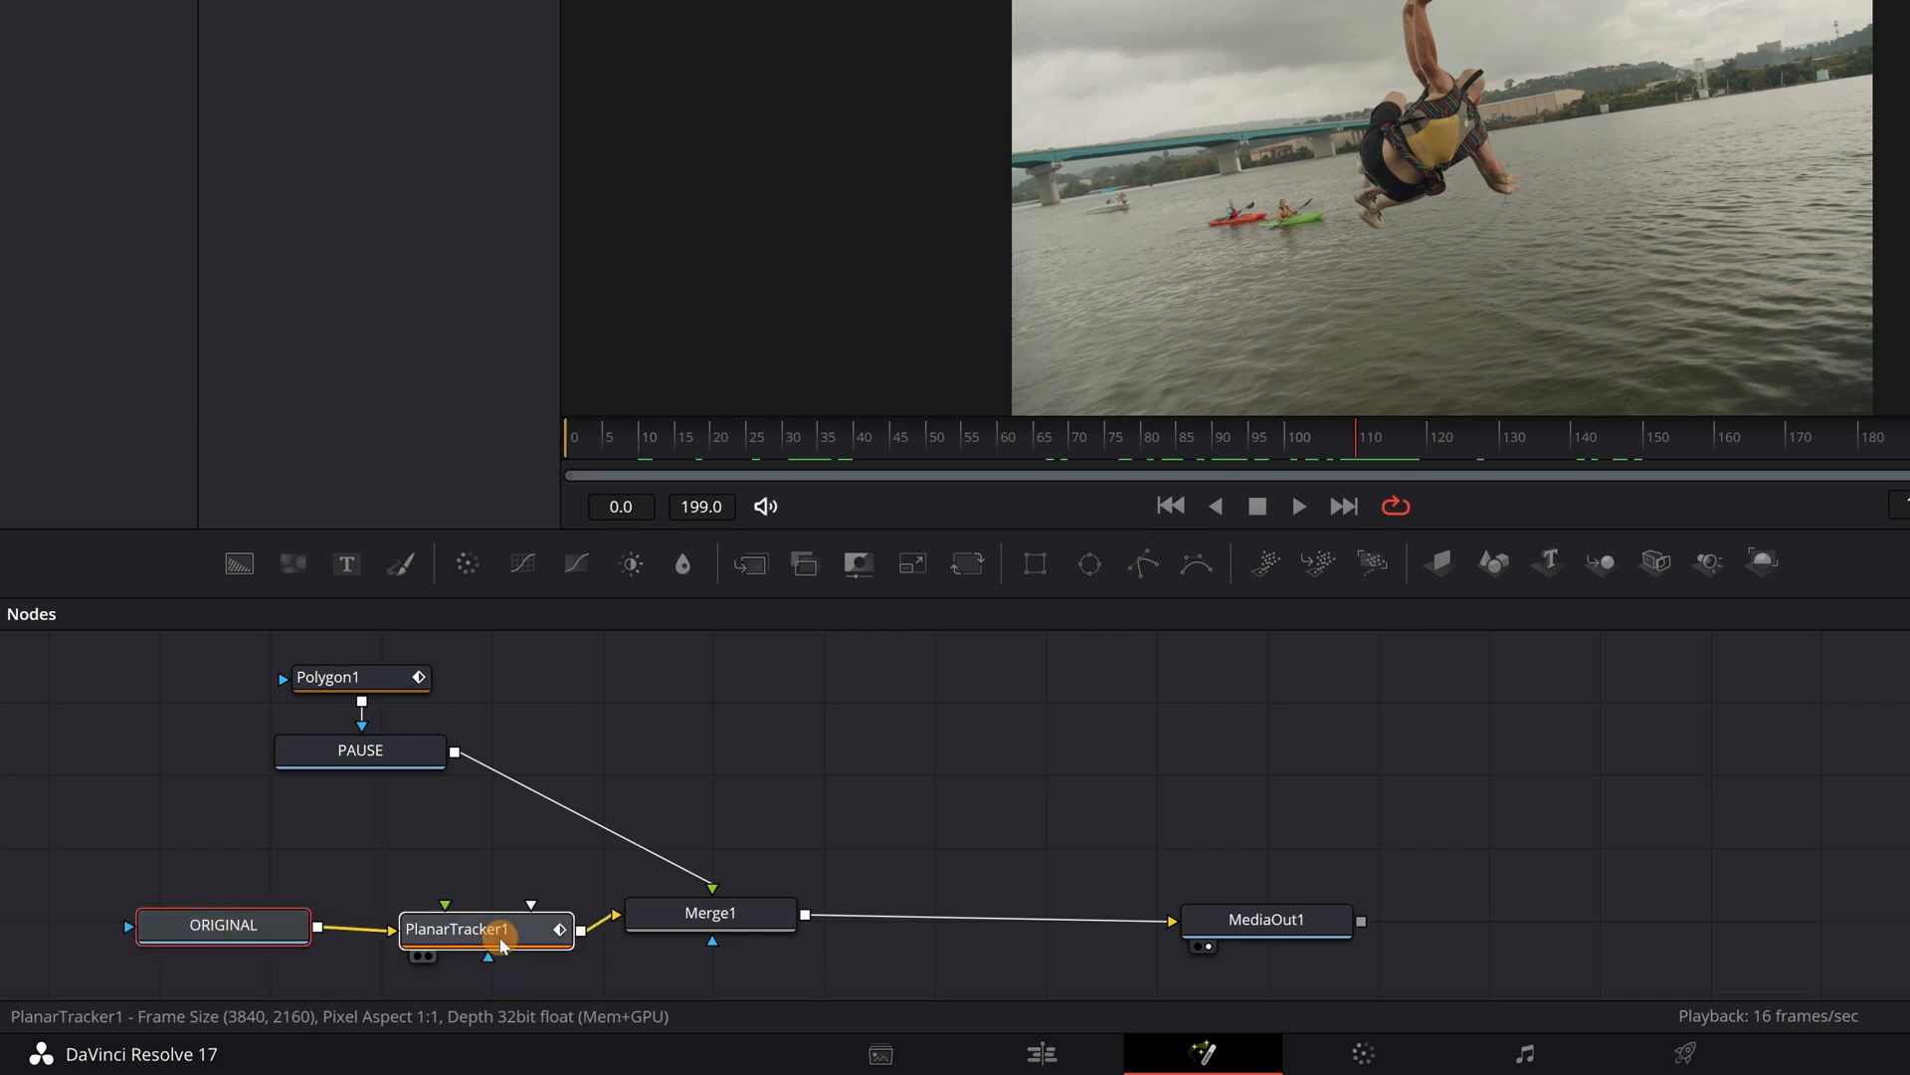
pyautogui.moveTo(503, 940); pyautogui.dragTo(479, 914)
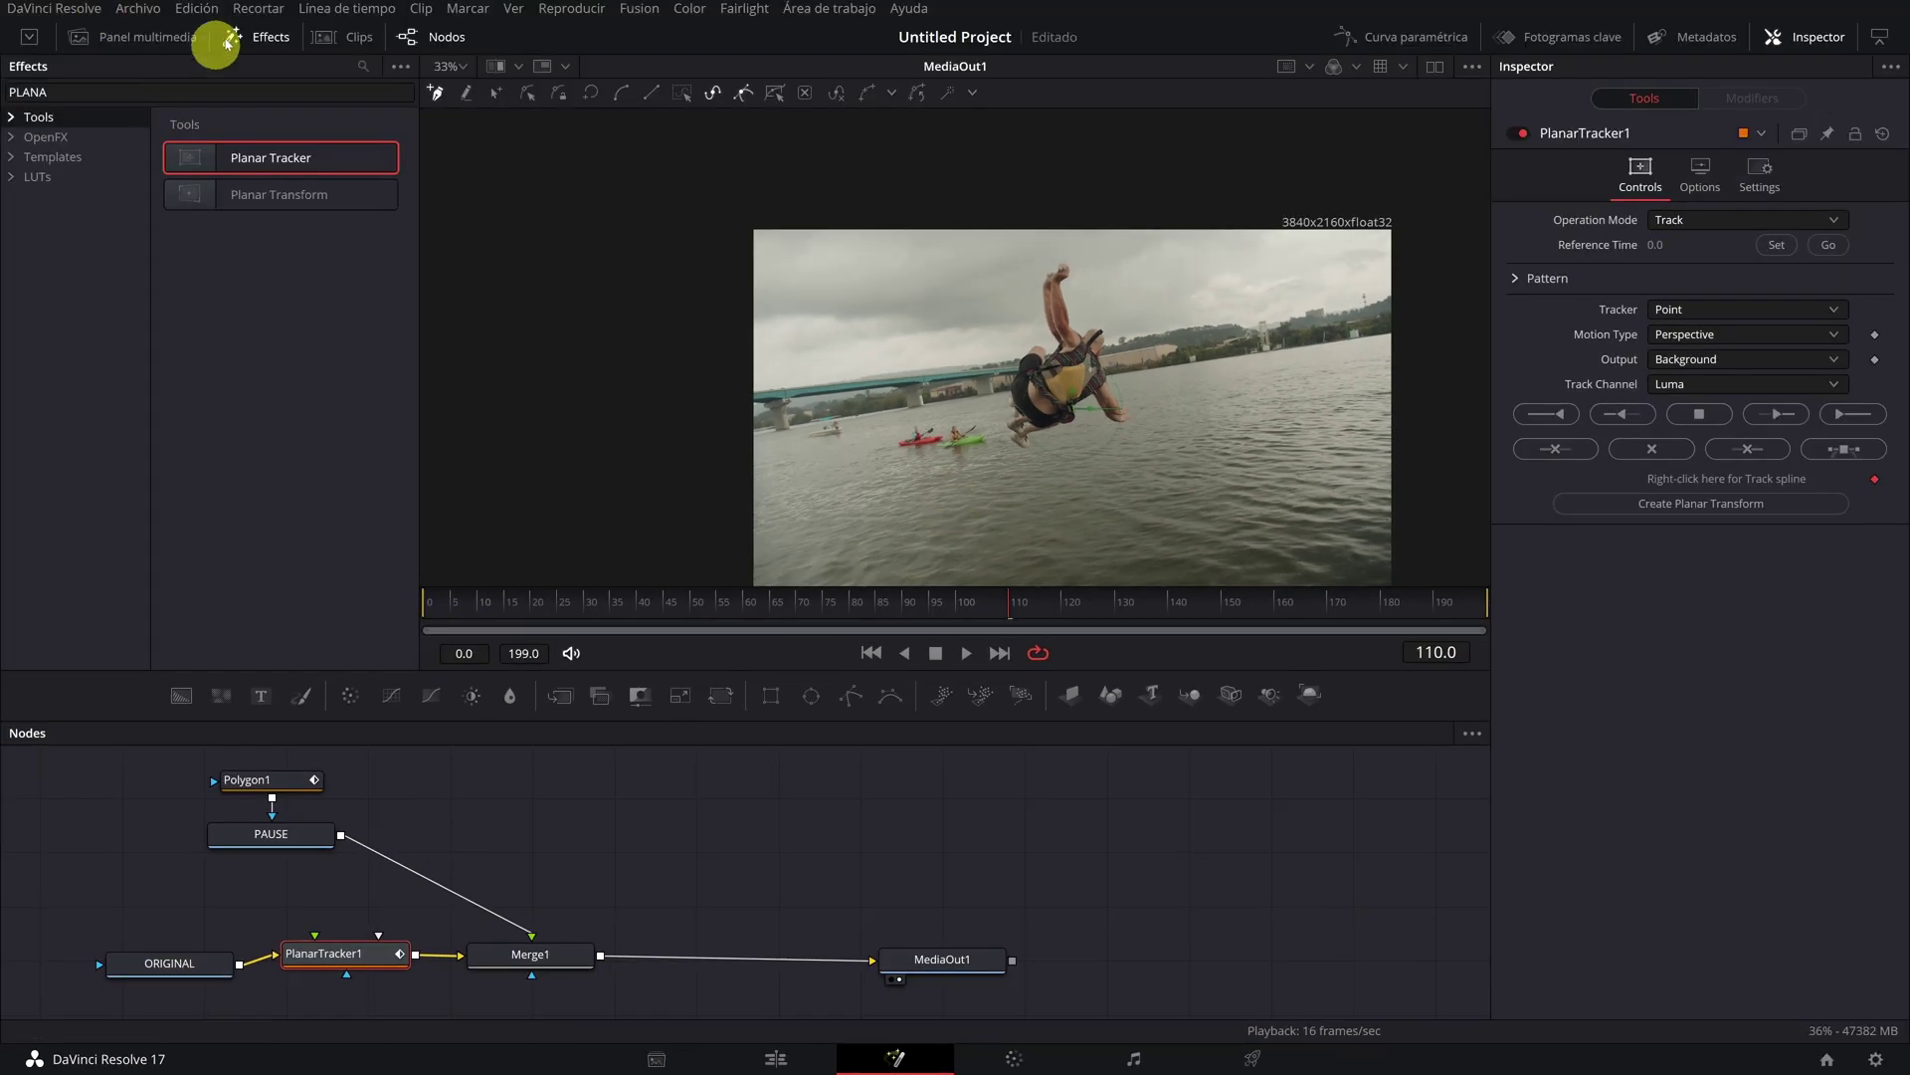
# - Close the Effects library, reframe the viewer and park the playhead on frame 109
pyautogui.click(246, 36)
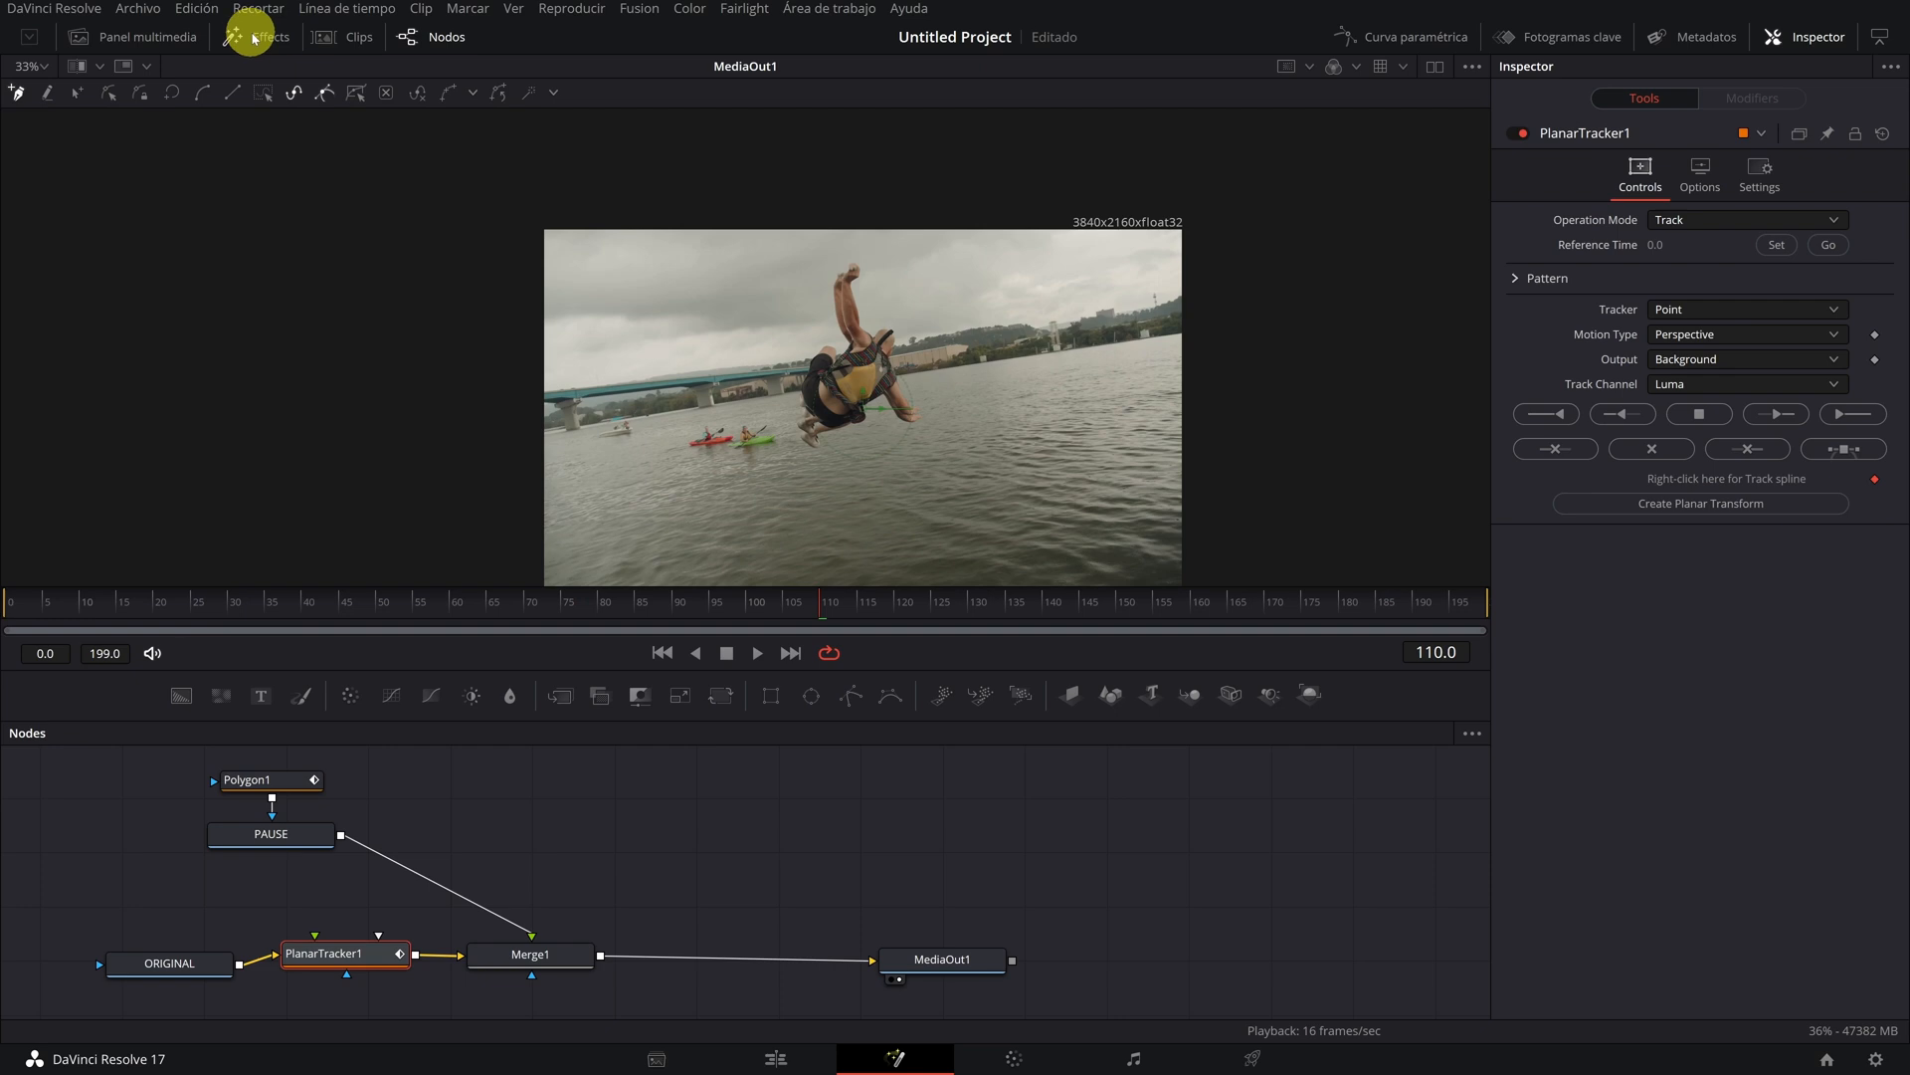
pyautogui.moveTo(917, 433); pyautogui.dragTo(821, 375)
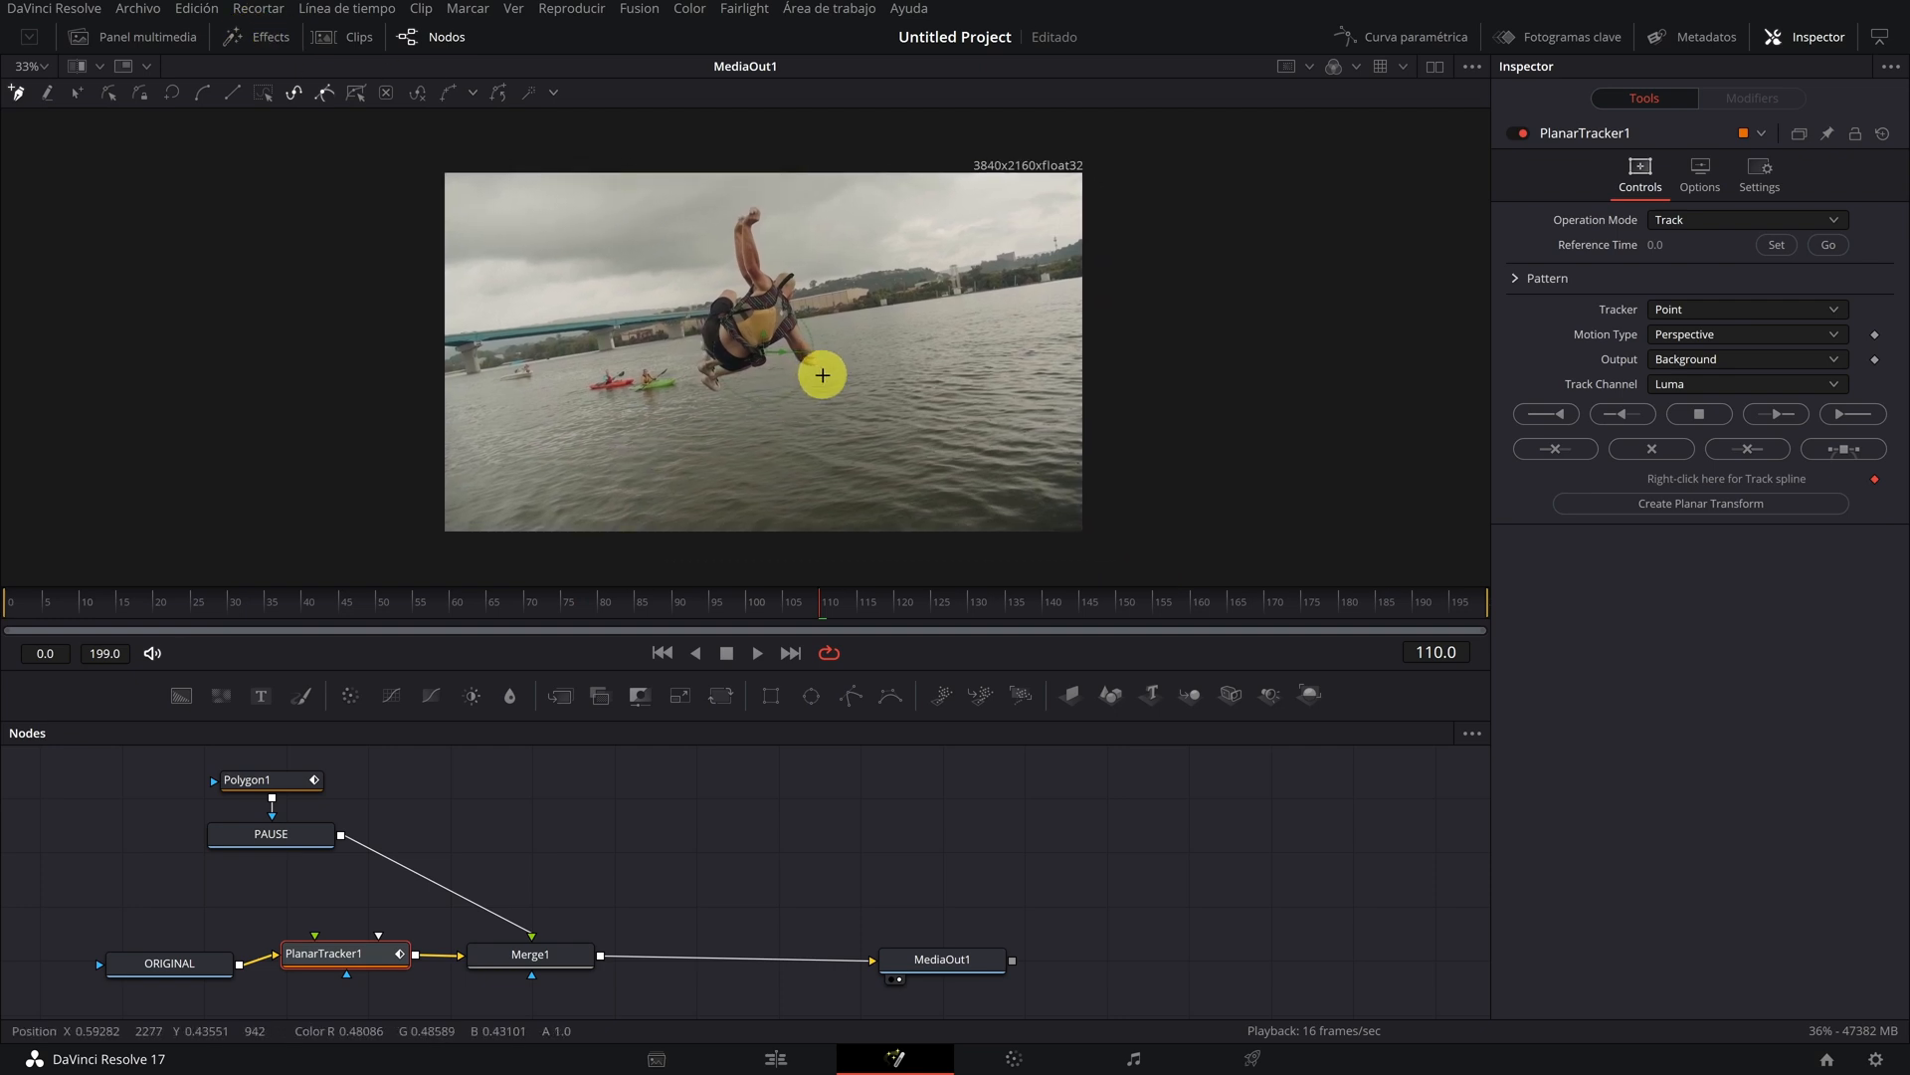
pyautogui.scroll(3, 769, 325)
pyautogui.moveTo(757, 301); pyautogui.dragTo(763, 340)
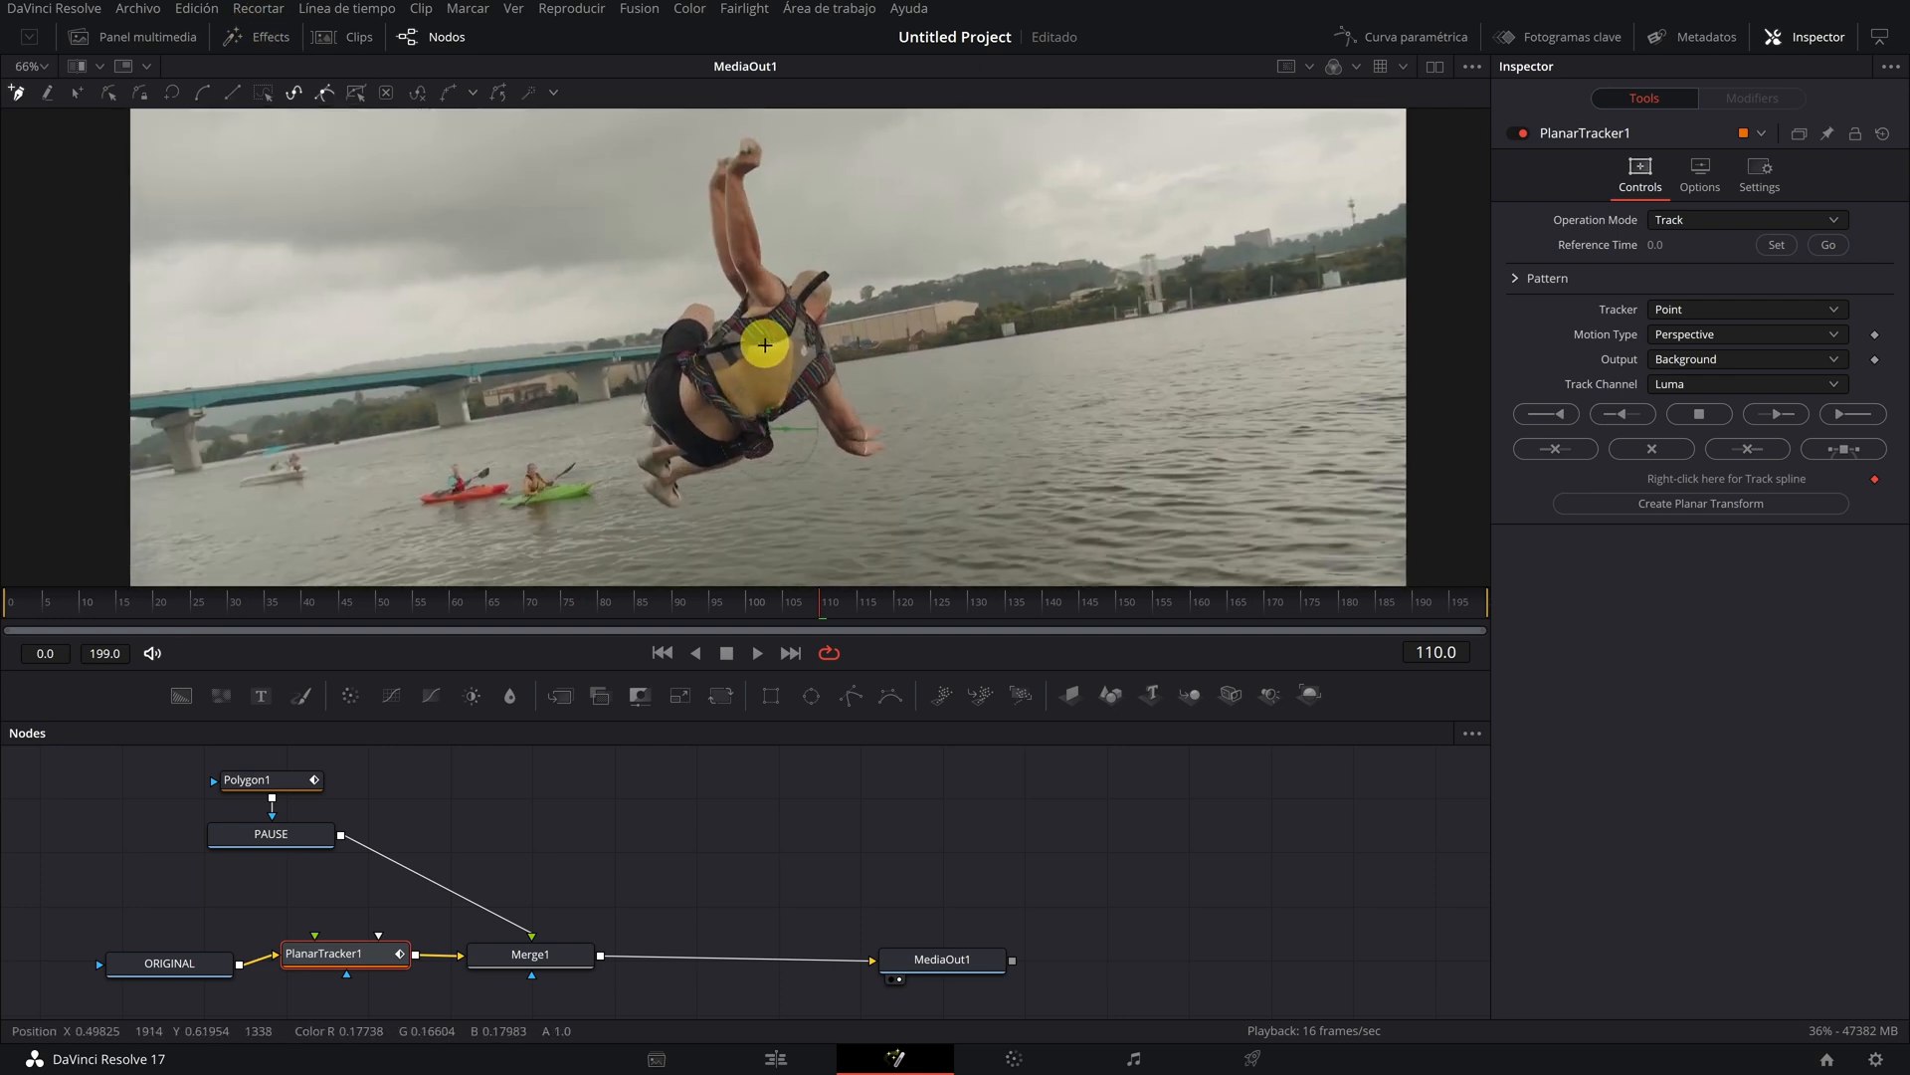
pyautogui.moveTo(827, 607); pyautogui.dragTo(808, 606)
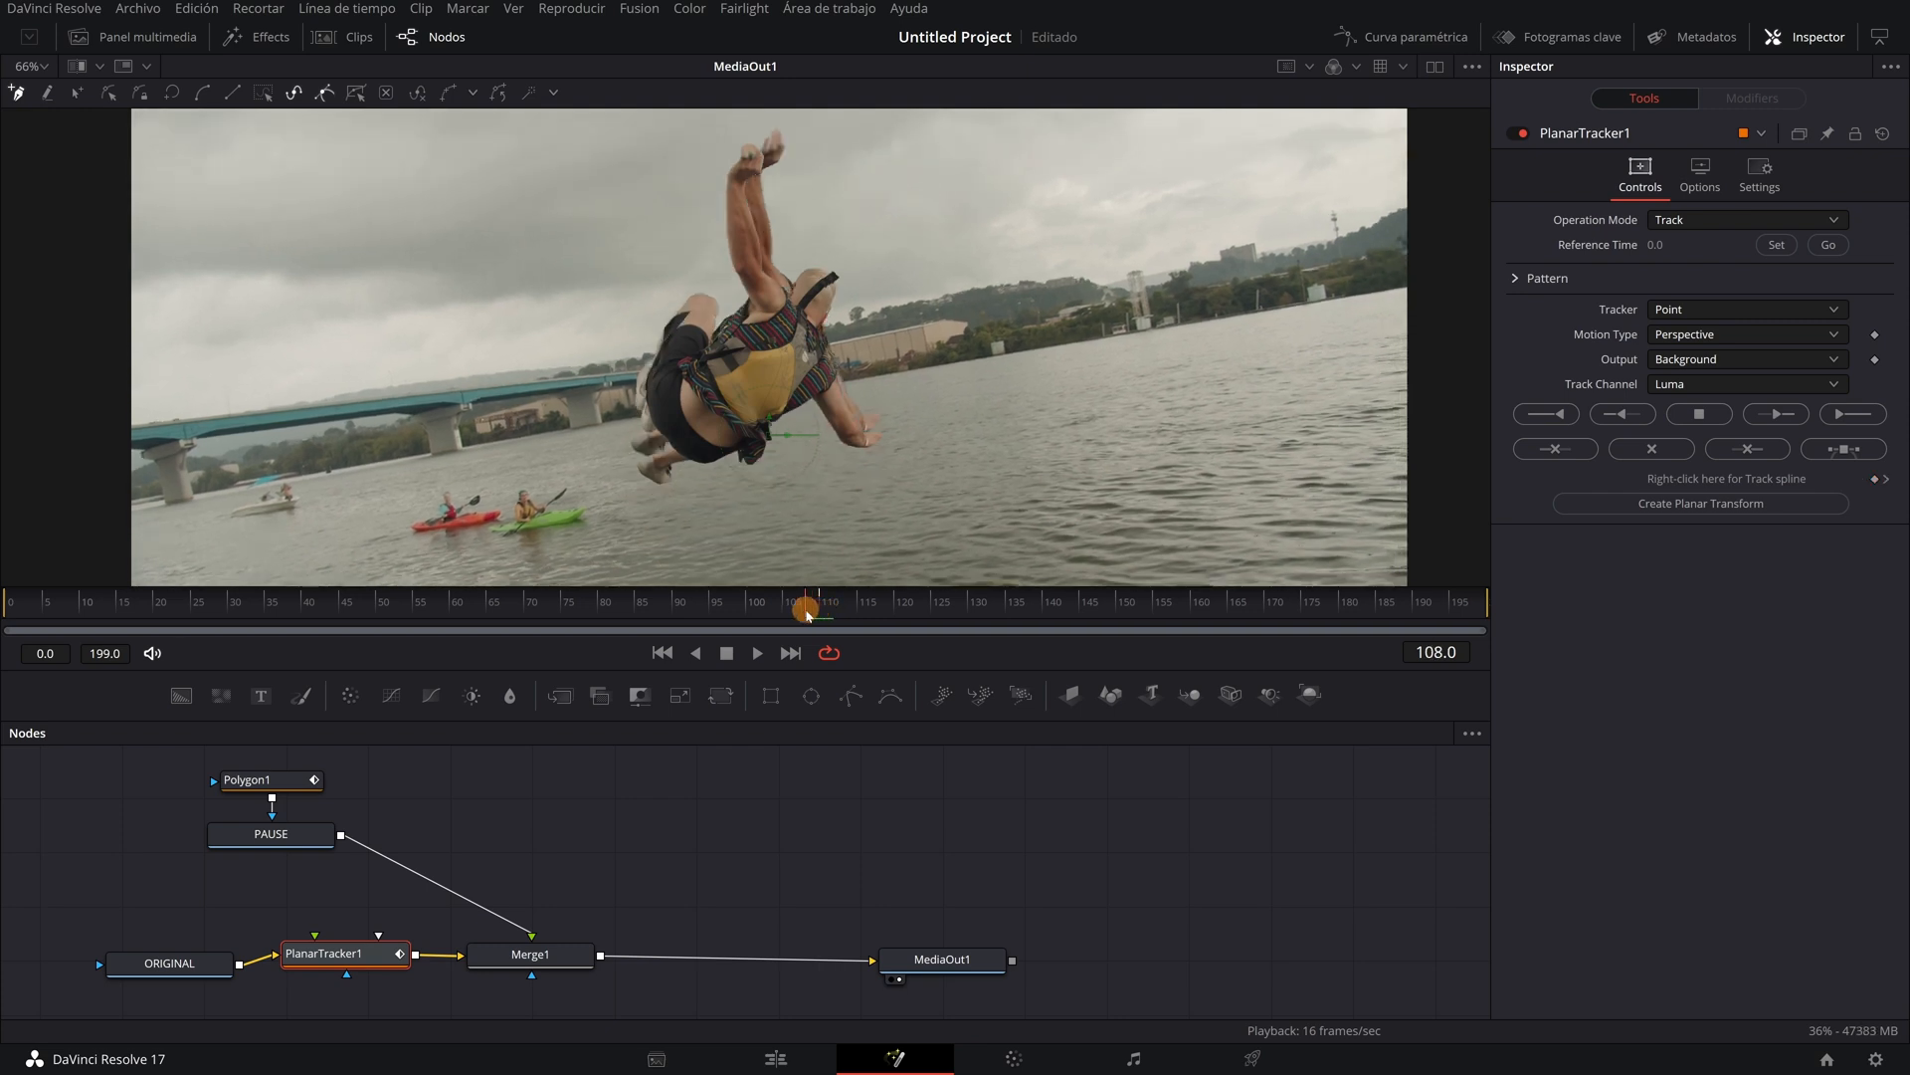
pyautogui.press('Right')
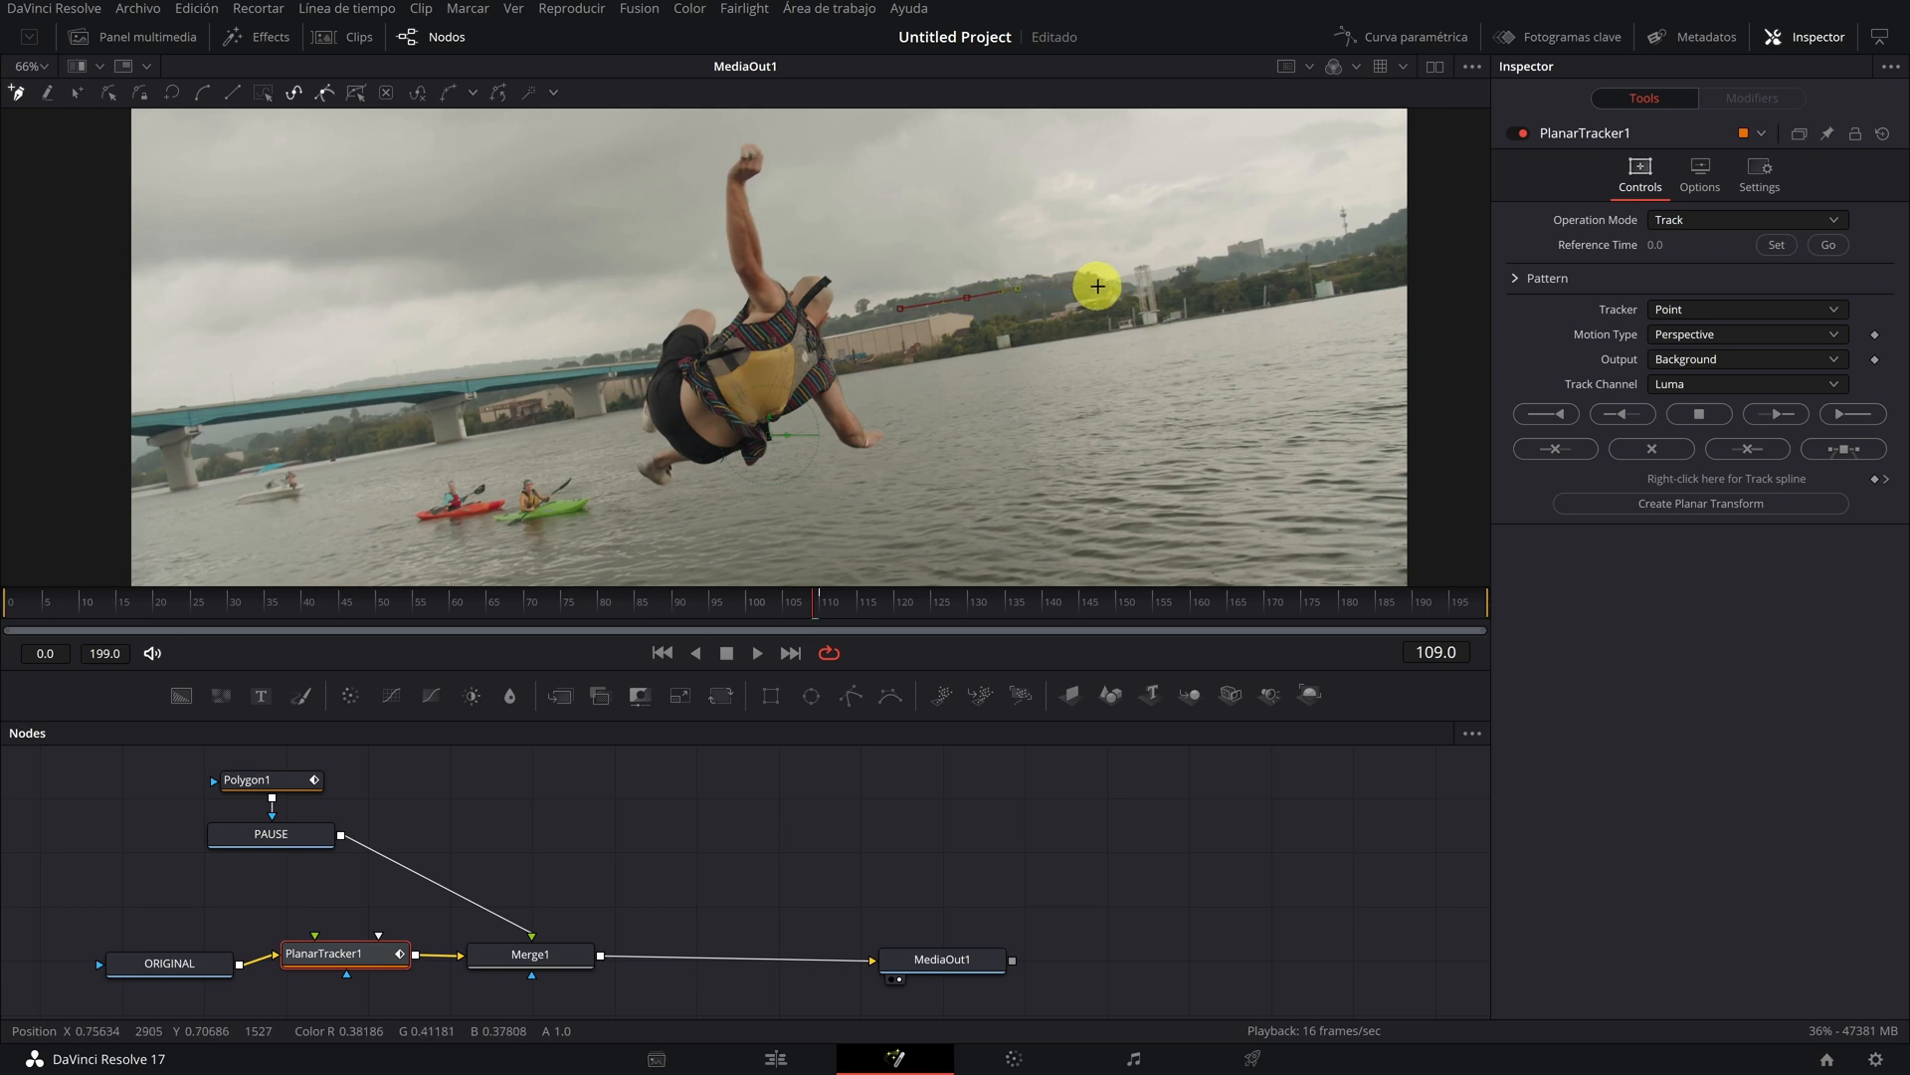
# - Draw the PlanarTracker pattern polygon over the distant hills and buildings right of the diver
pyautogui.click(1074, 329)
pyautogui.click(971, 347)
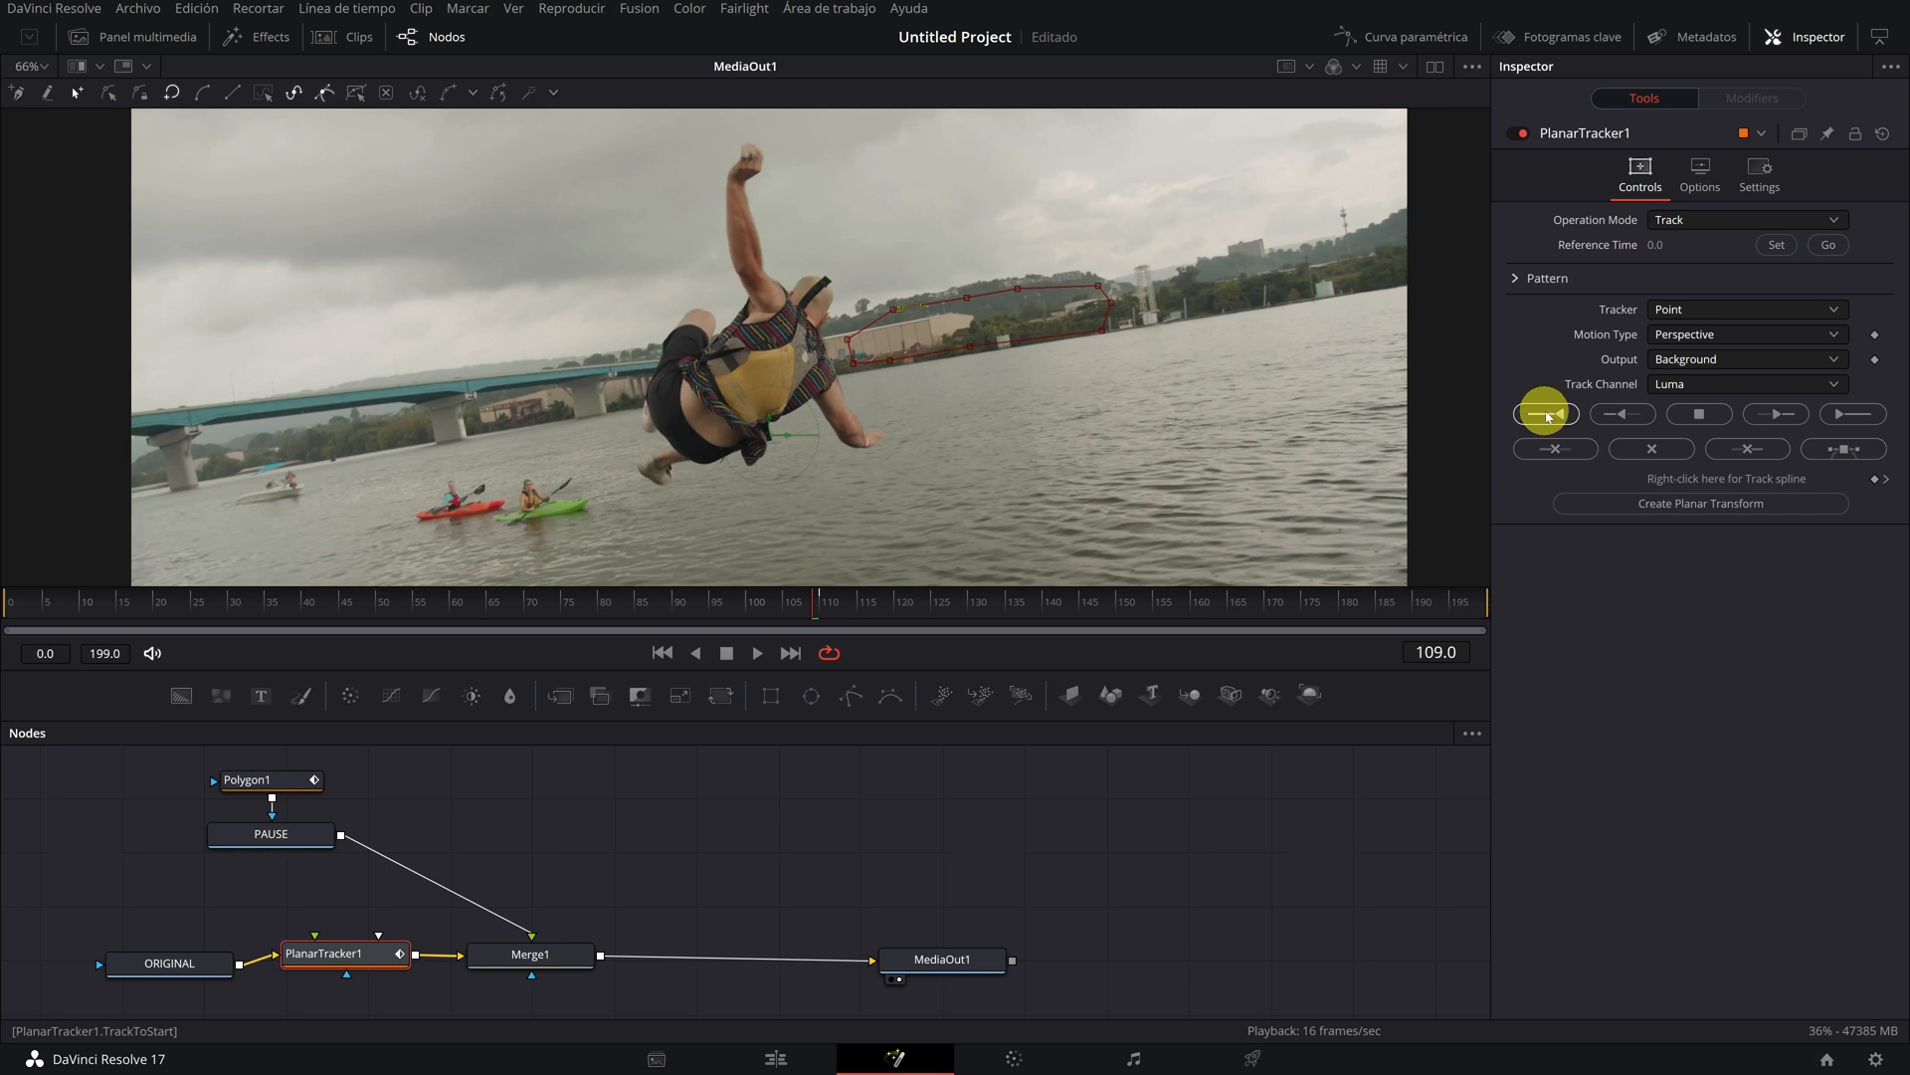
# - Set the tracker to Hybrid Point/Area, motion to Translation, Rotation, Scale, and reference time to frame 109
pyautogui.click(1713, 310)
pyautogui.click(1695, 358)
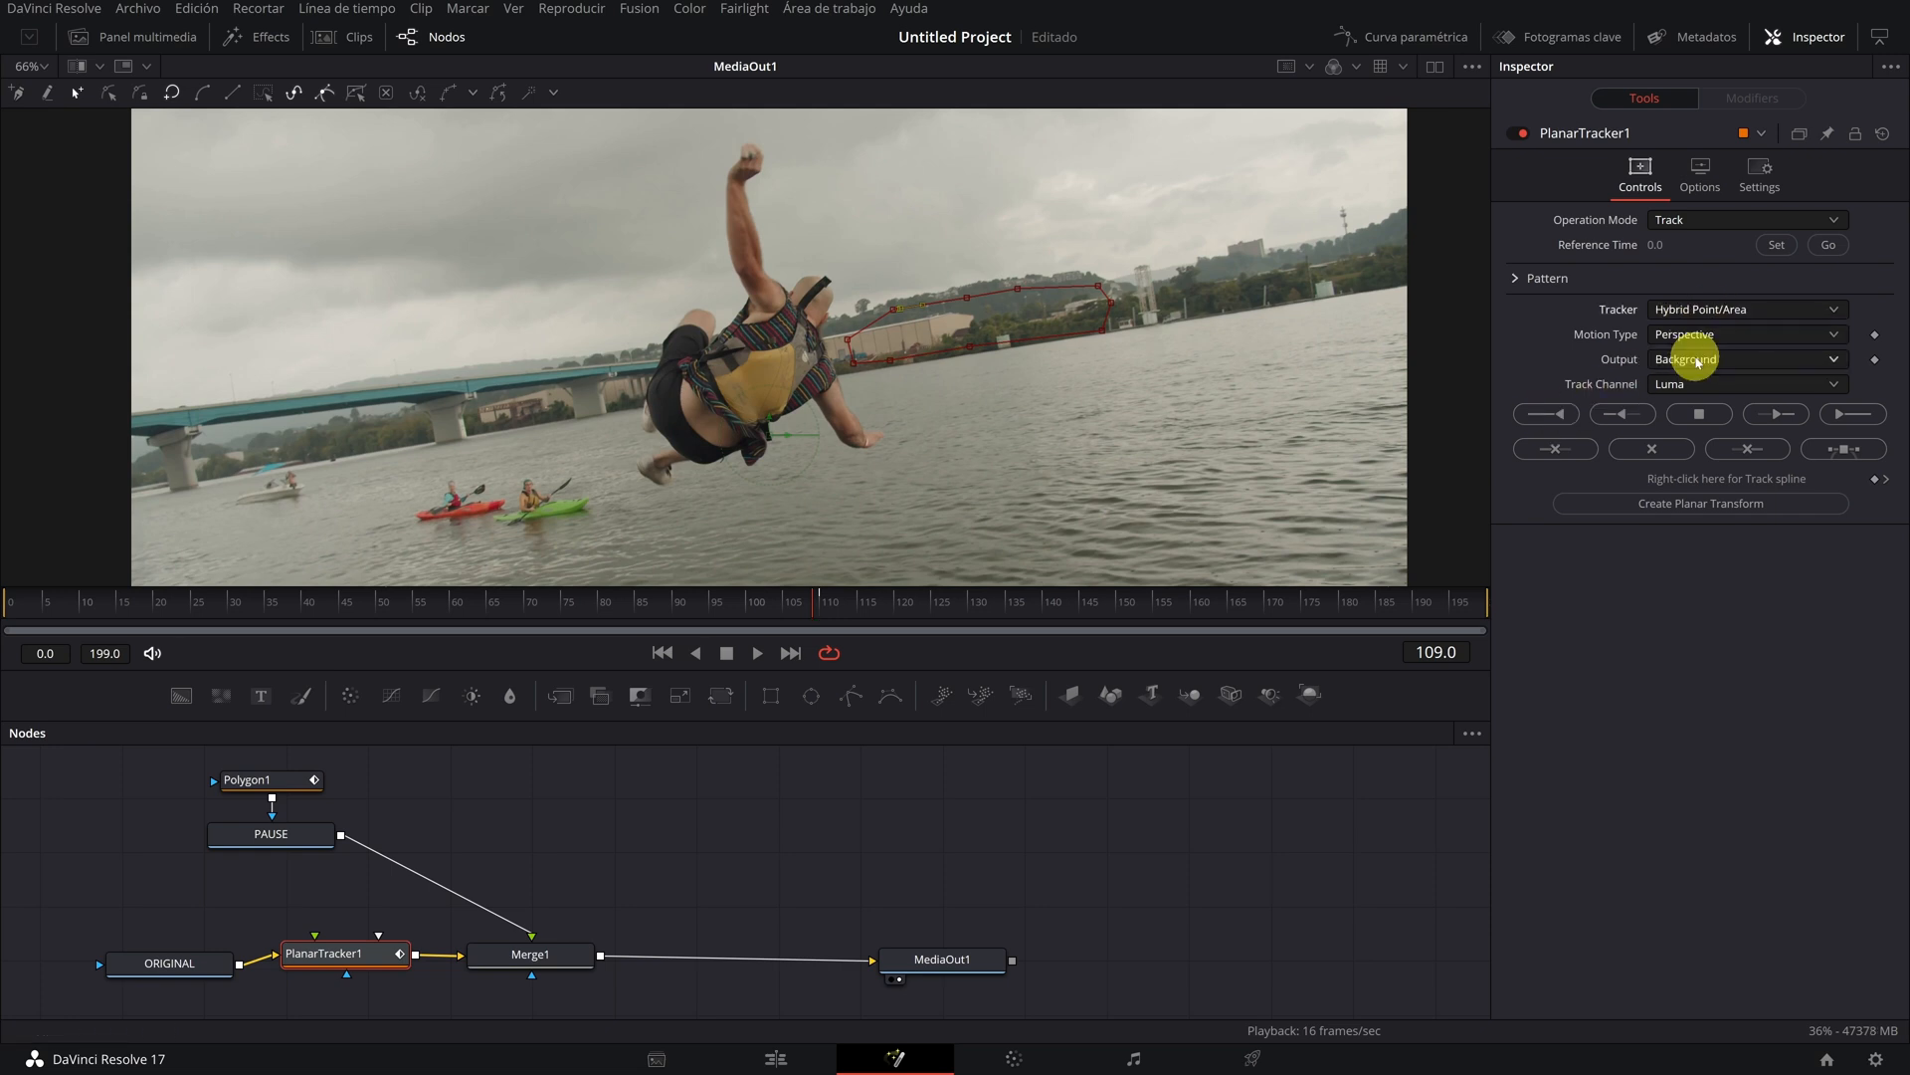
pyautogui.click(1709, 337)
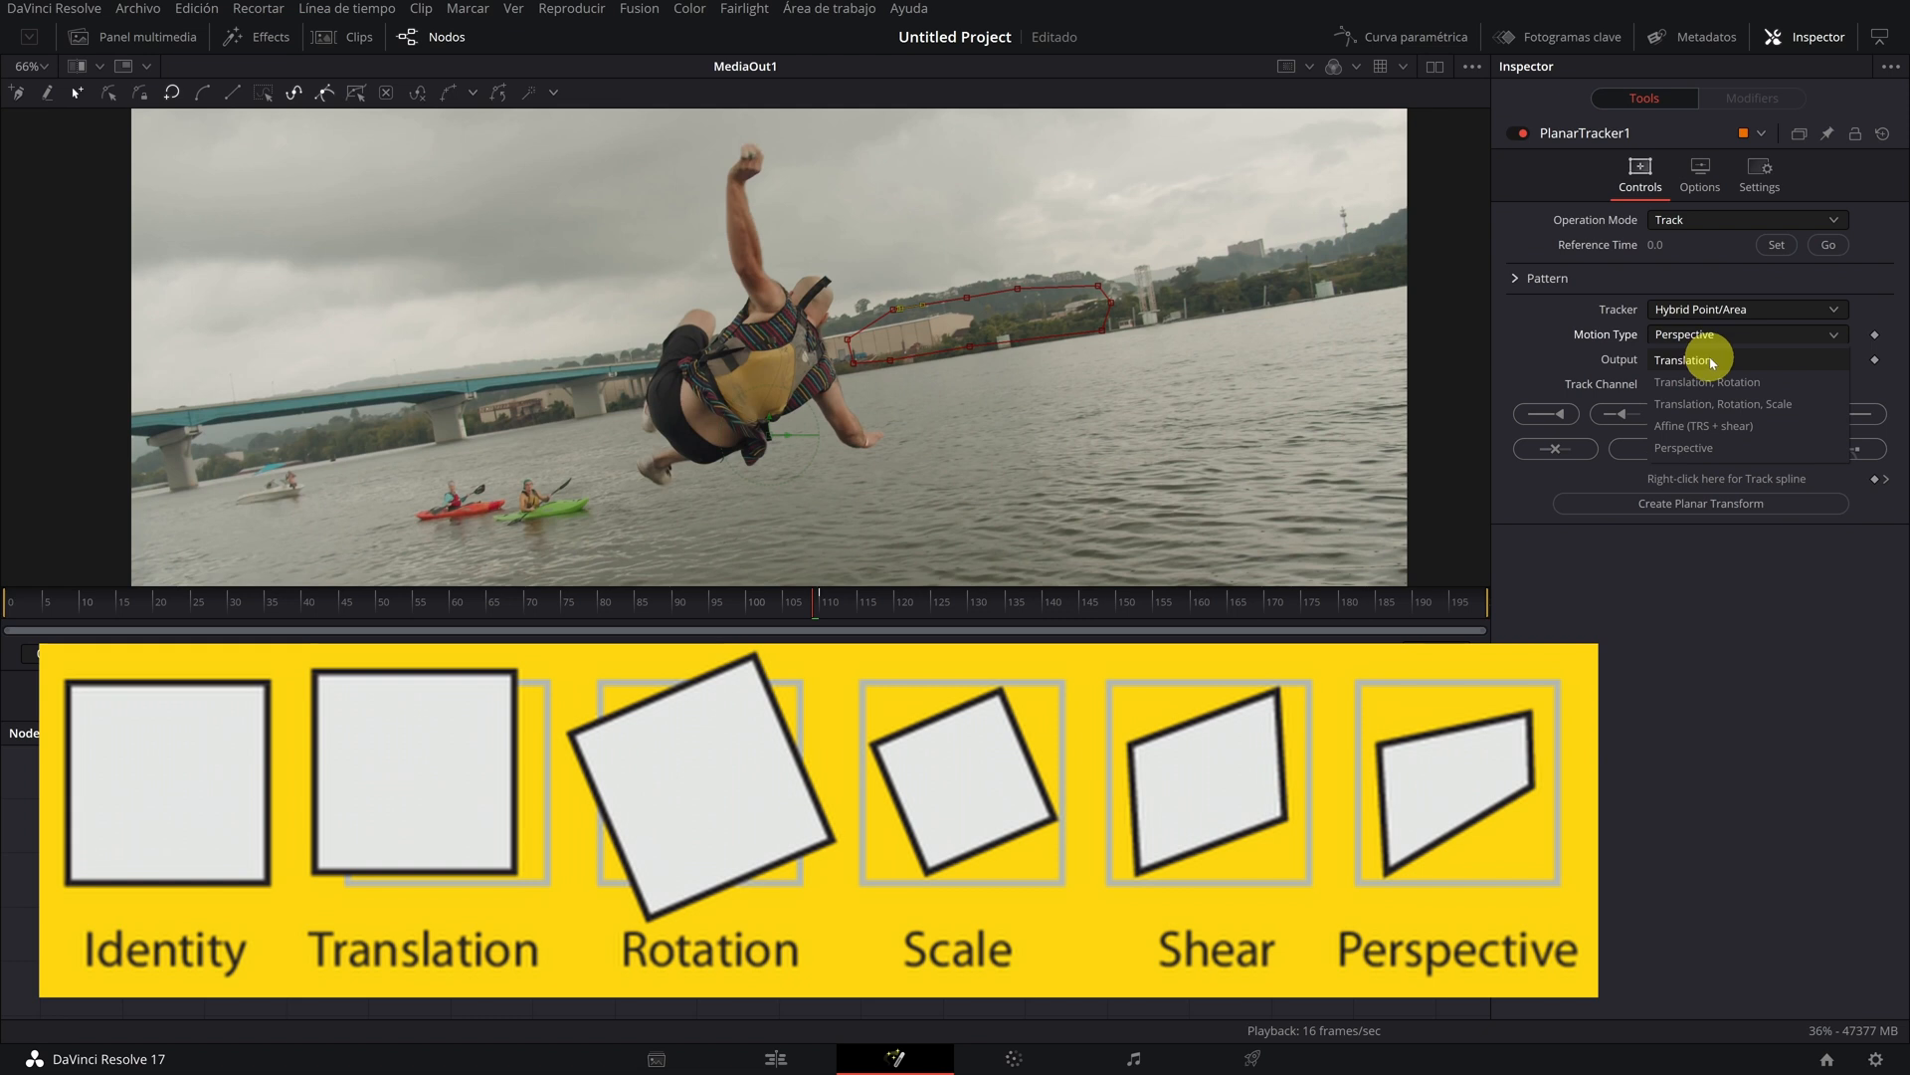
pyautogui.click(1731, 404)
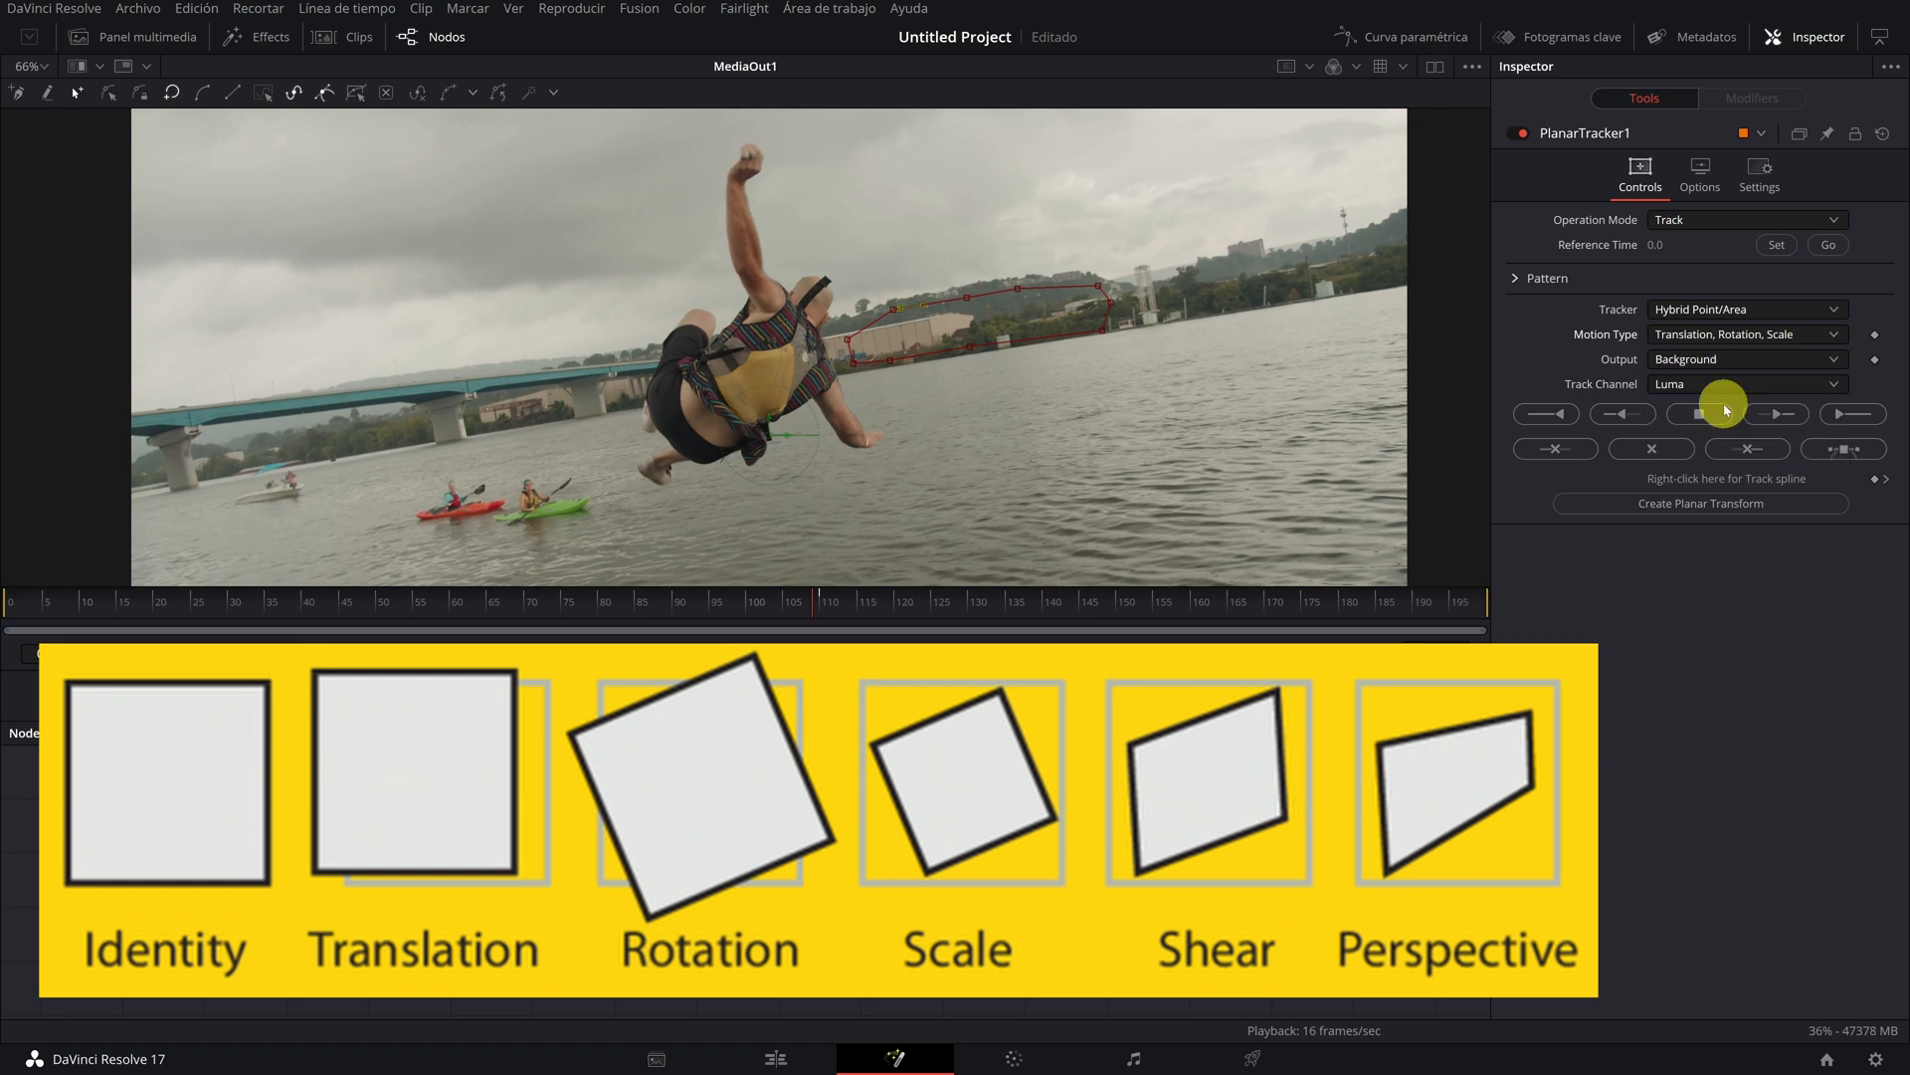
pyautogui.click(1777, 246)
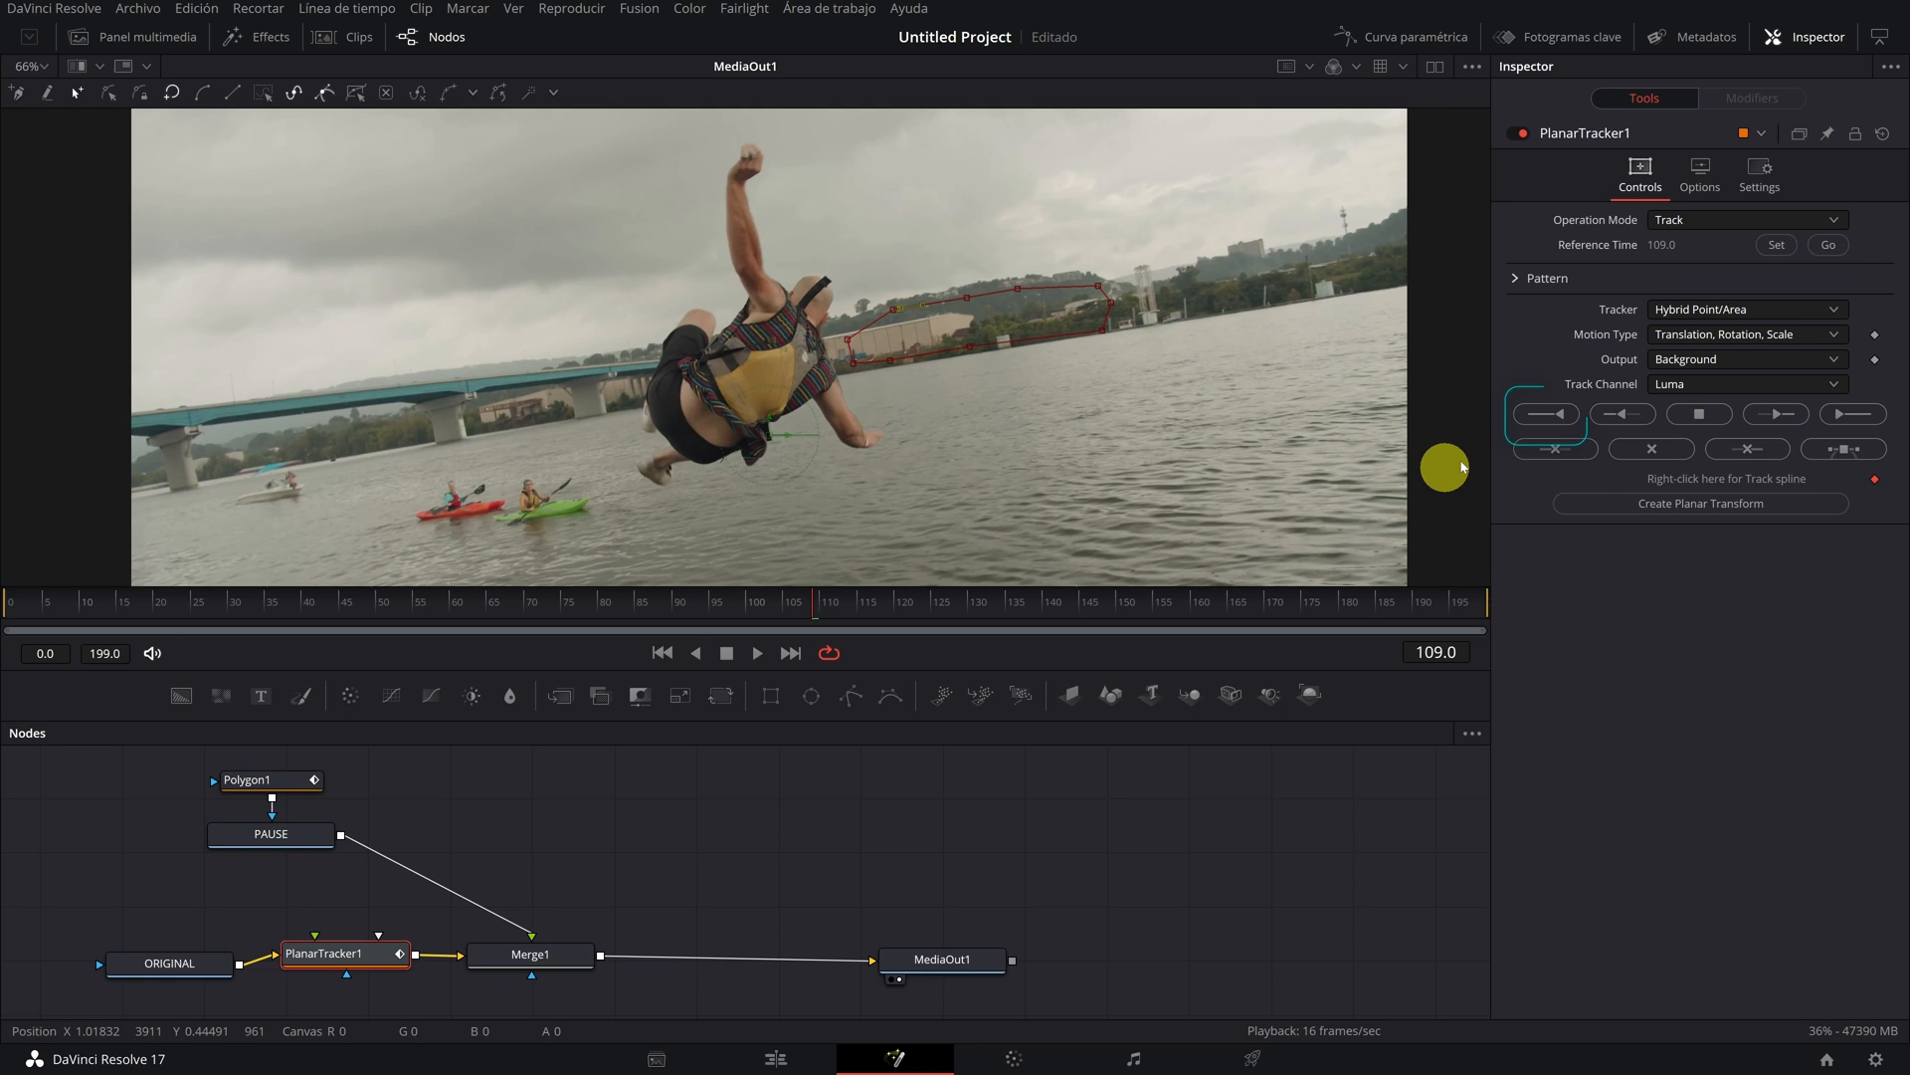
# - Track the area backward from frame 109 to the clip start and scrub to verify the track
pyautogui.click(1541, 413)
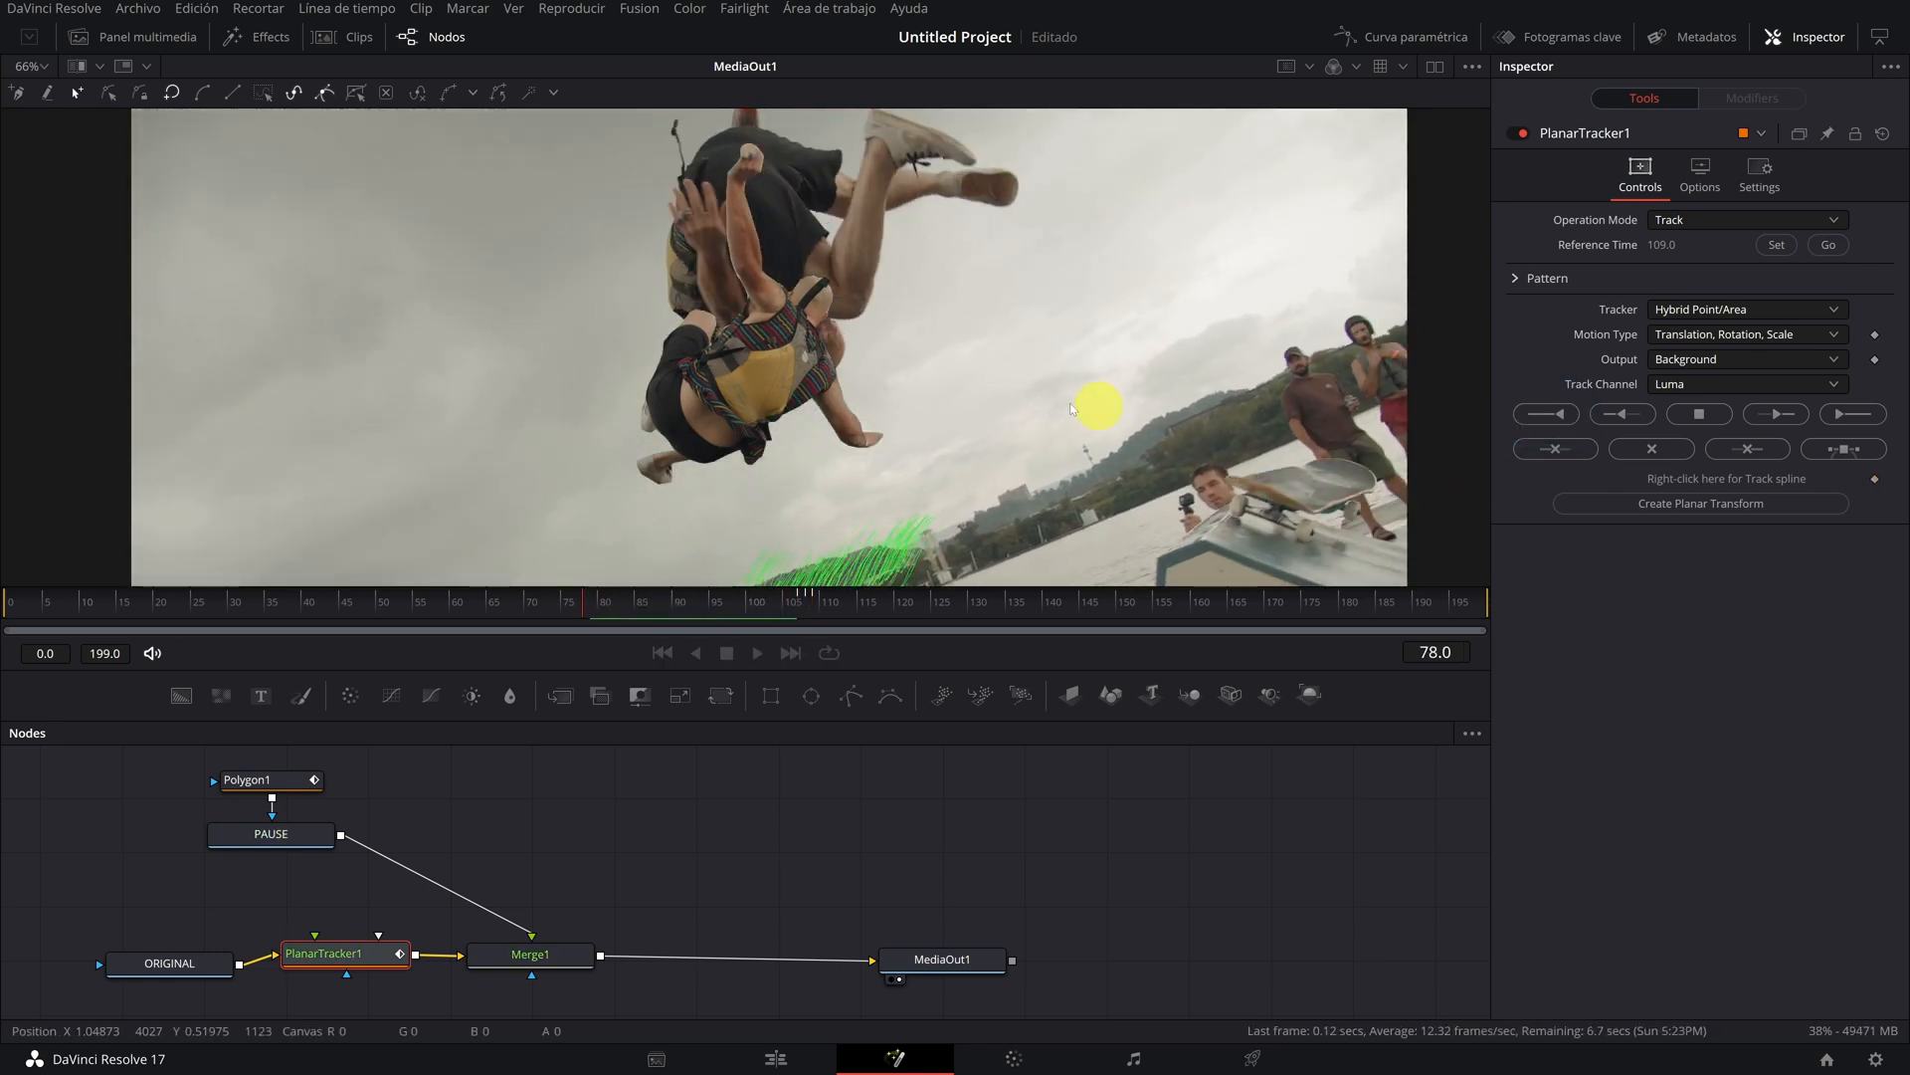
pyautogui.scroll(-5, 970, 433)
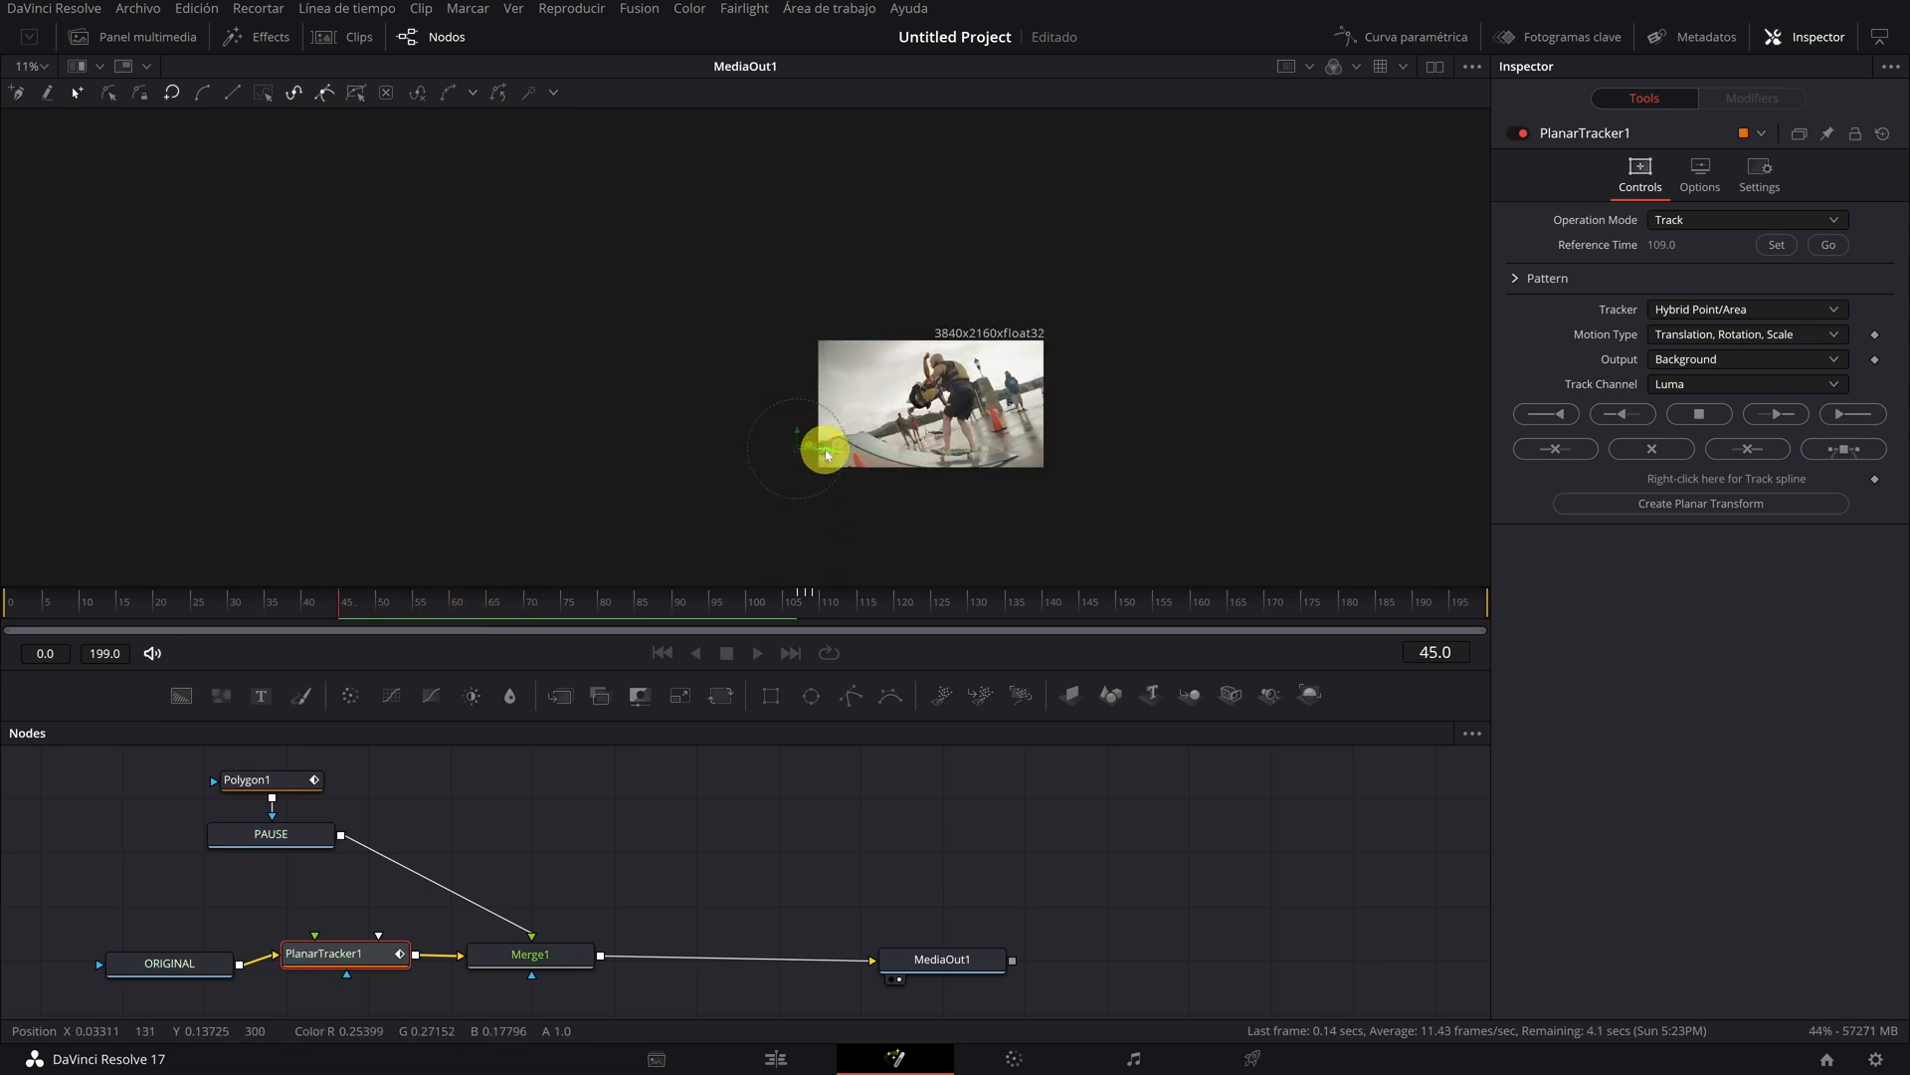
pyautogui.scroll(5, 809, 465)
pyautogui.click(813, 604)
pyautogui.moveTo(814, 603); pyautogui.dragTo(353, 602)
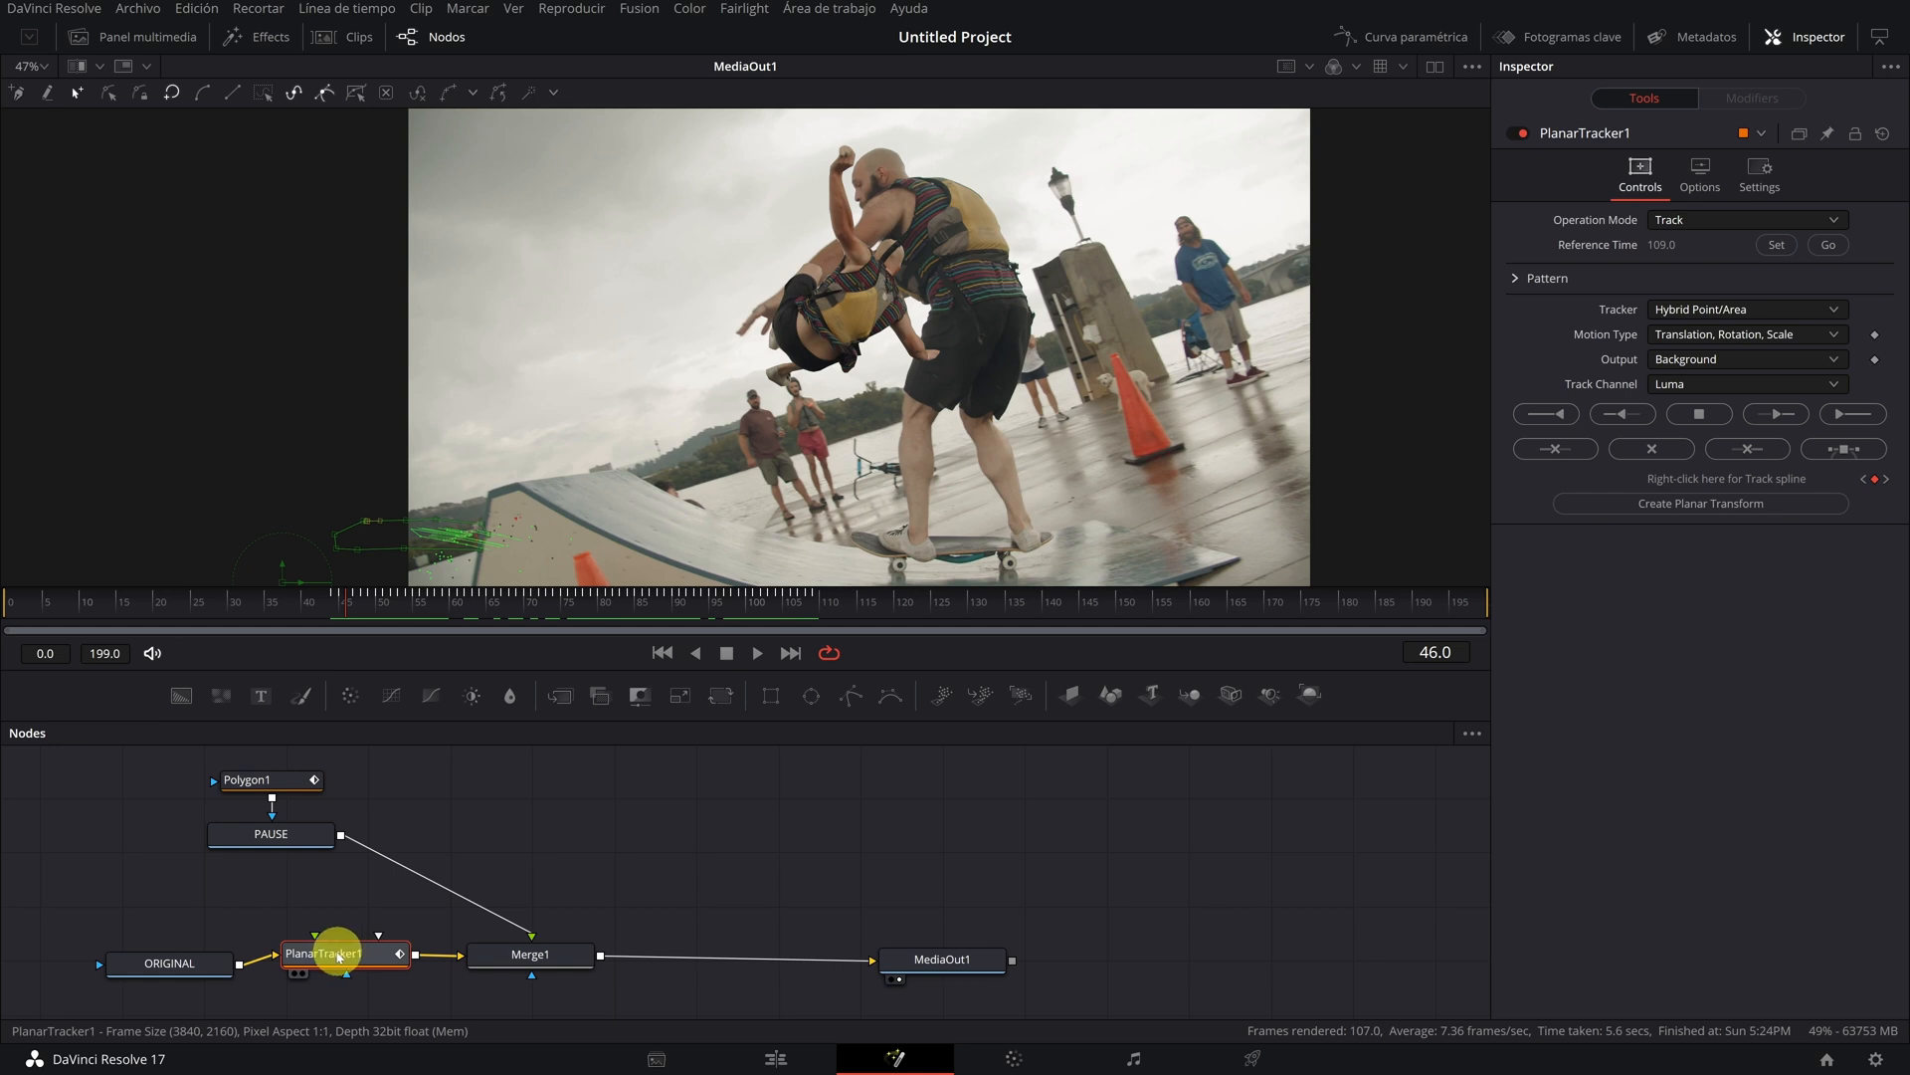
# - Create PlanarTransform1 and wire PAUSE through it into Merge1's foreground input
pyautogui.click(1700, 509)
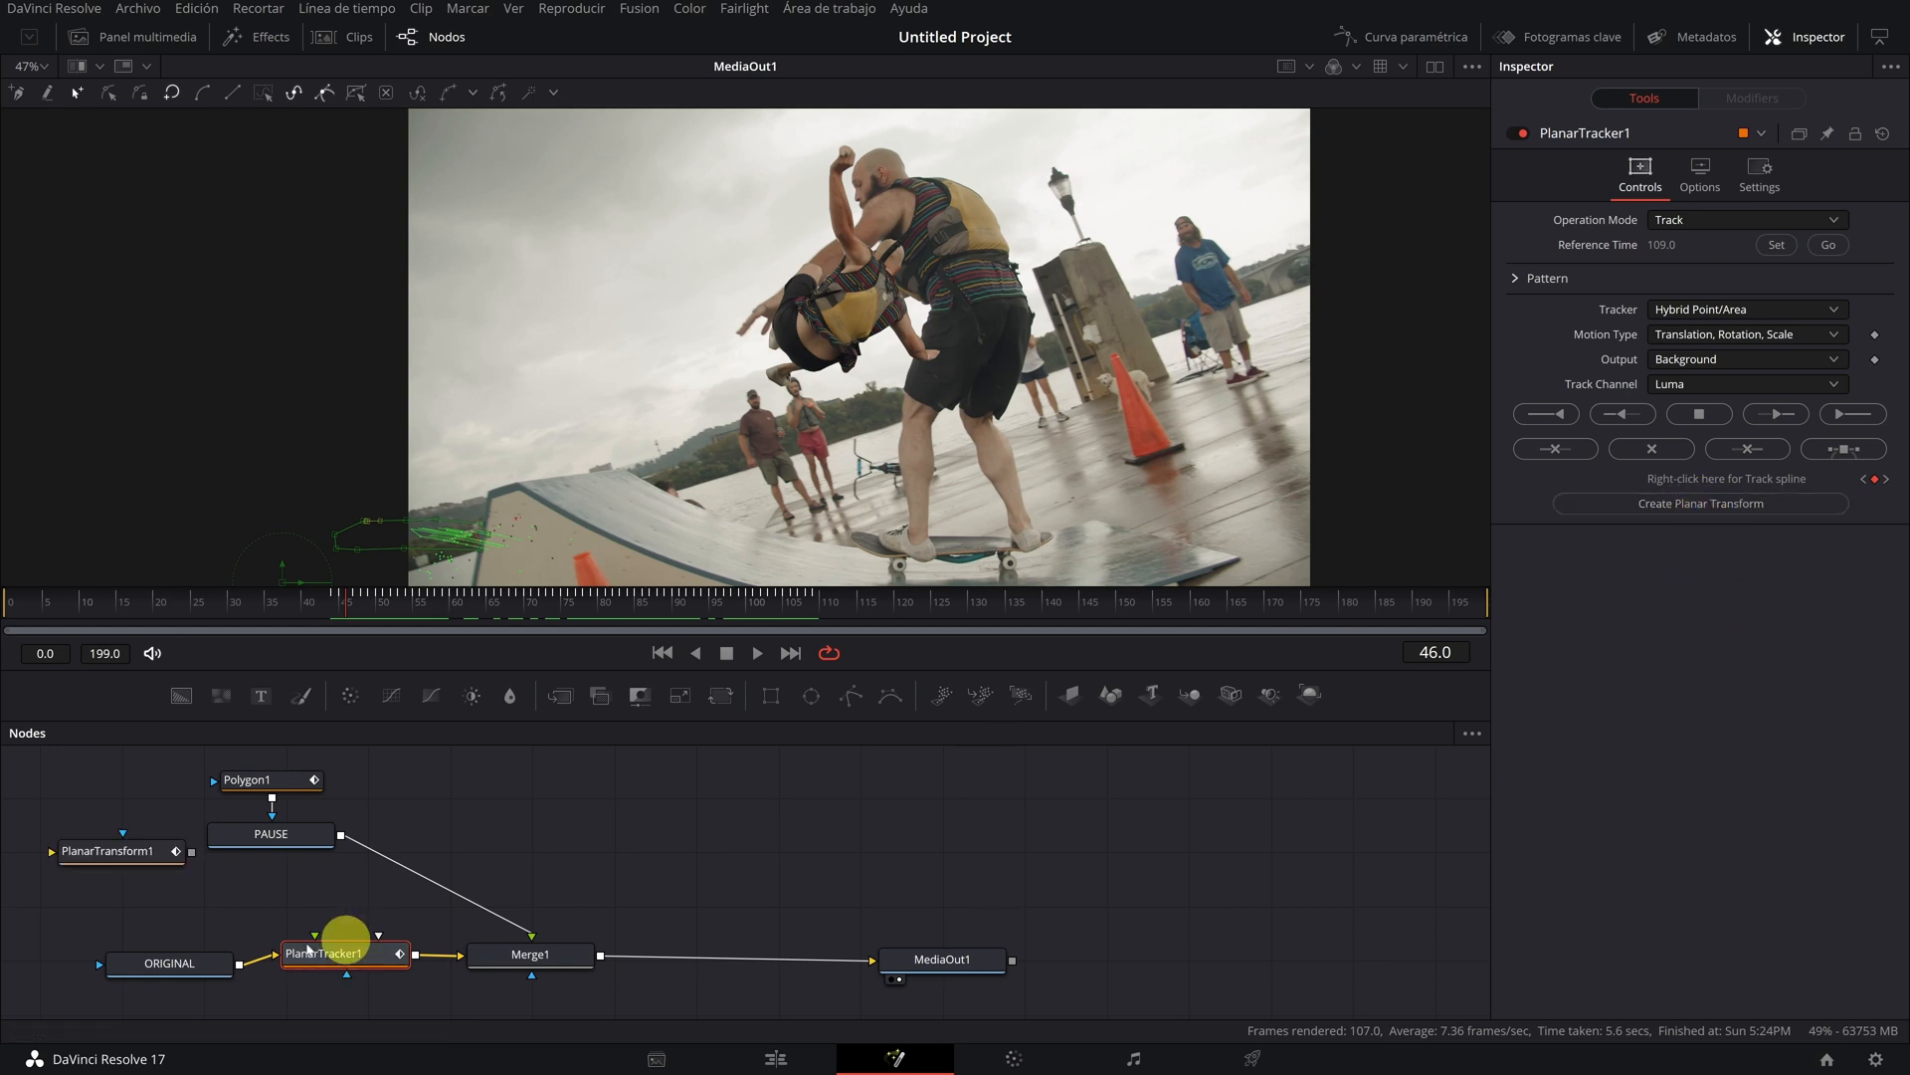
pyautogui.moveTo(105, 853); pyautogui.dragTo(452, 839)
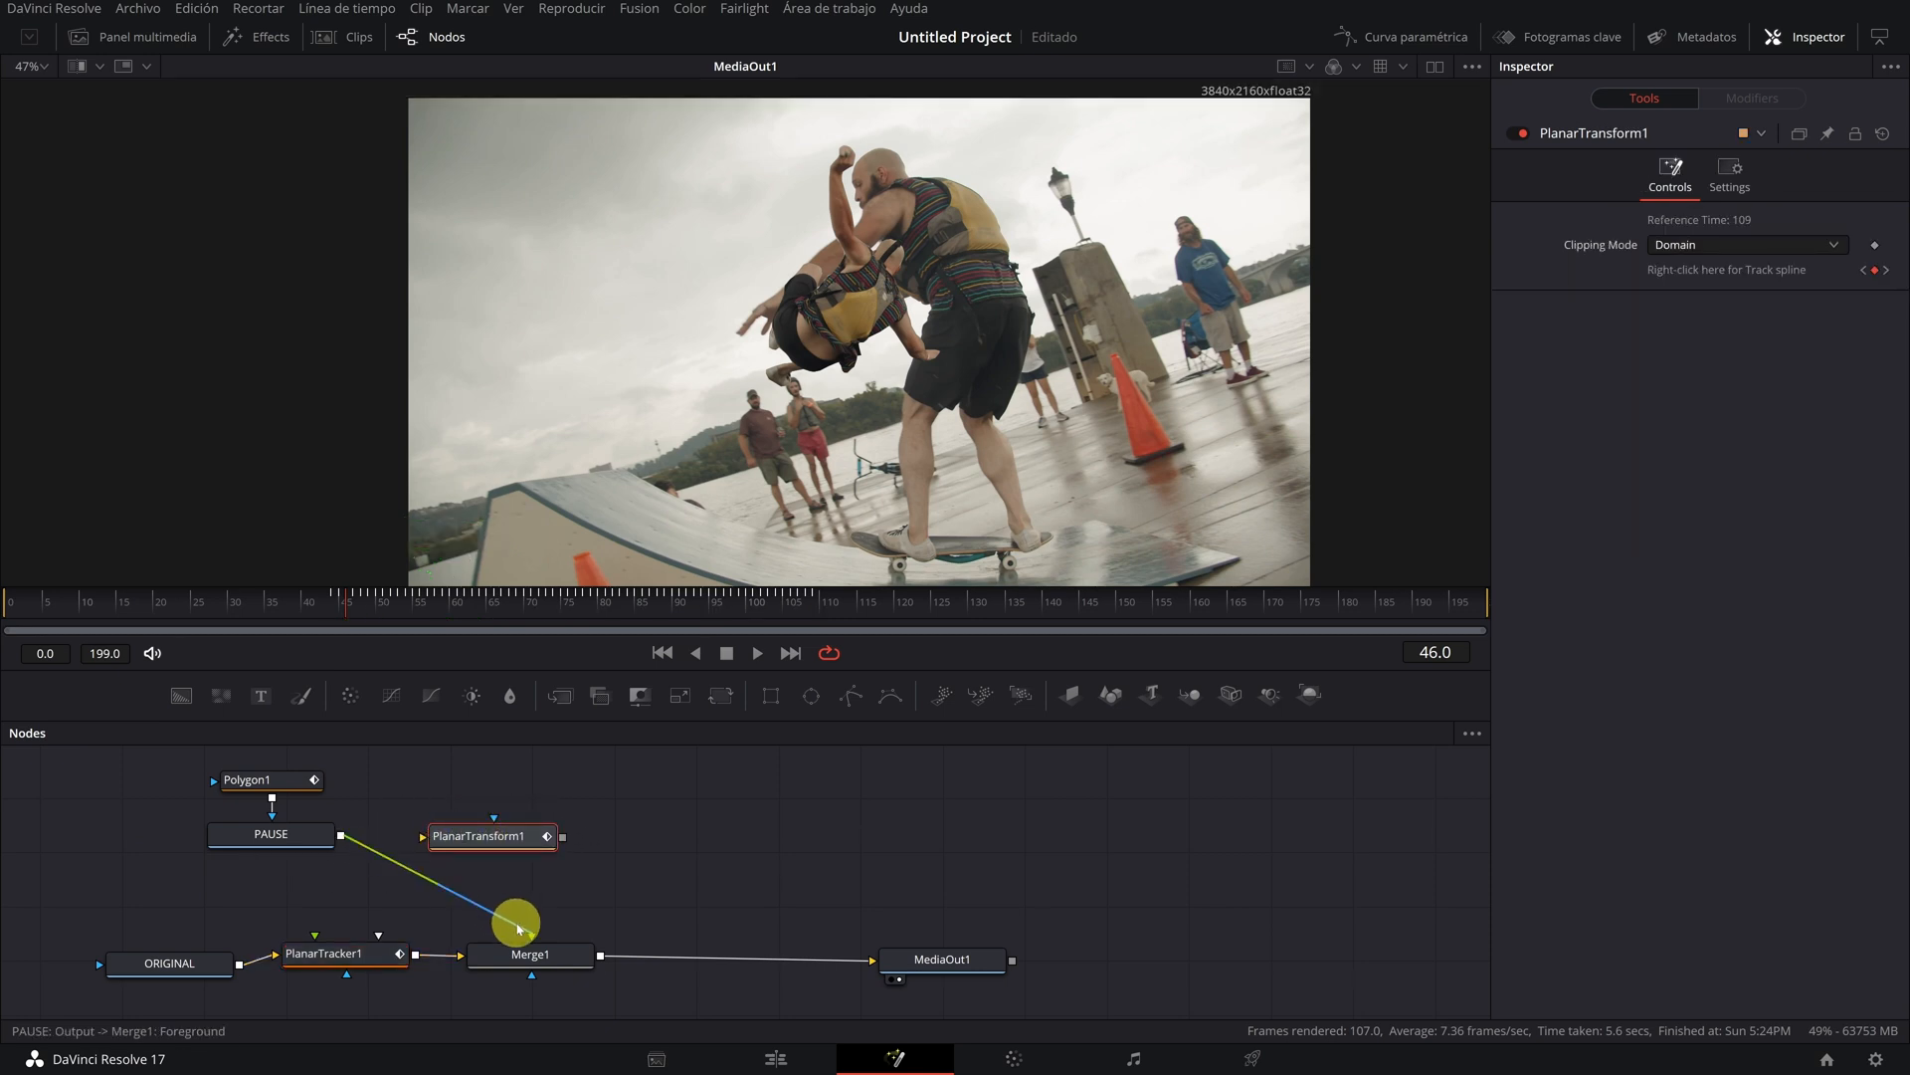
pyautogui.moveTo(414, 847); pyautogui.dragTo(426, 841)
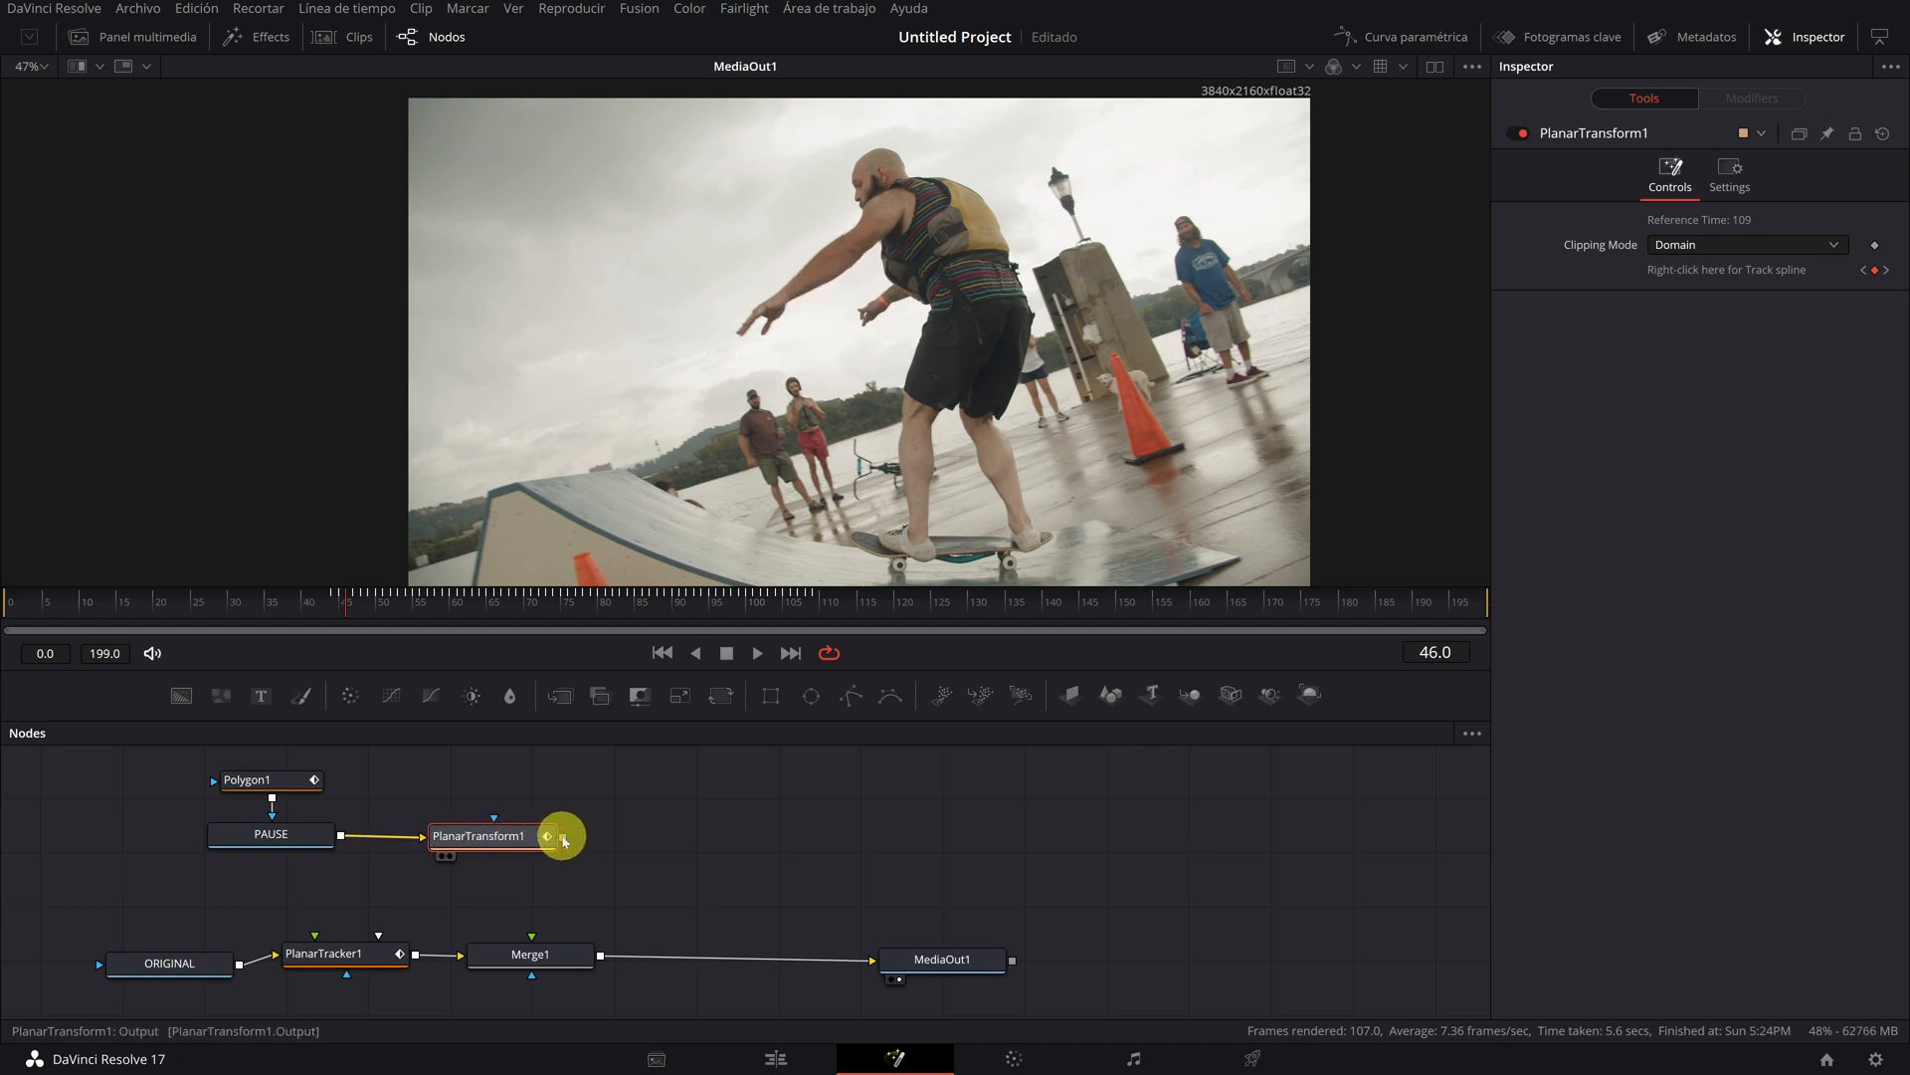
pyautogui.moveTo(538, 926); pyautogui.dragTo(532, 940)
# - Play the shot from the early frames to review the tracked clone
pyautogui.moveTo(343, 608); pyautogui.dragTo(250, 615)
pyautogui.press('space')
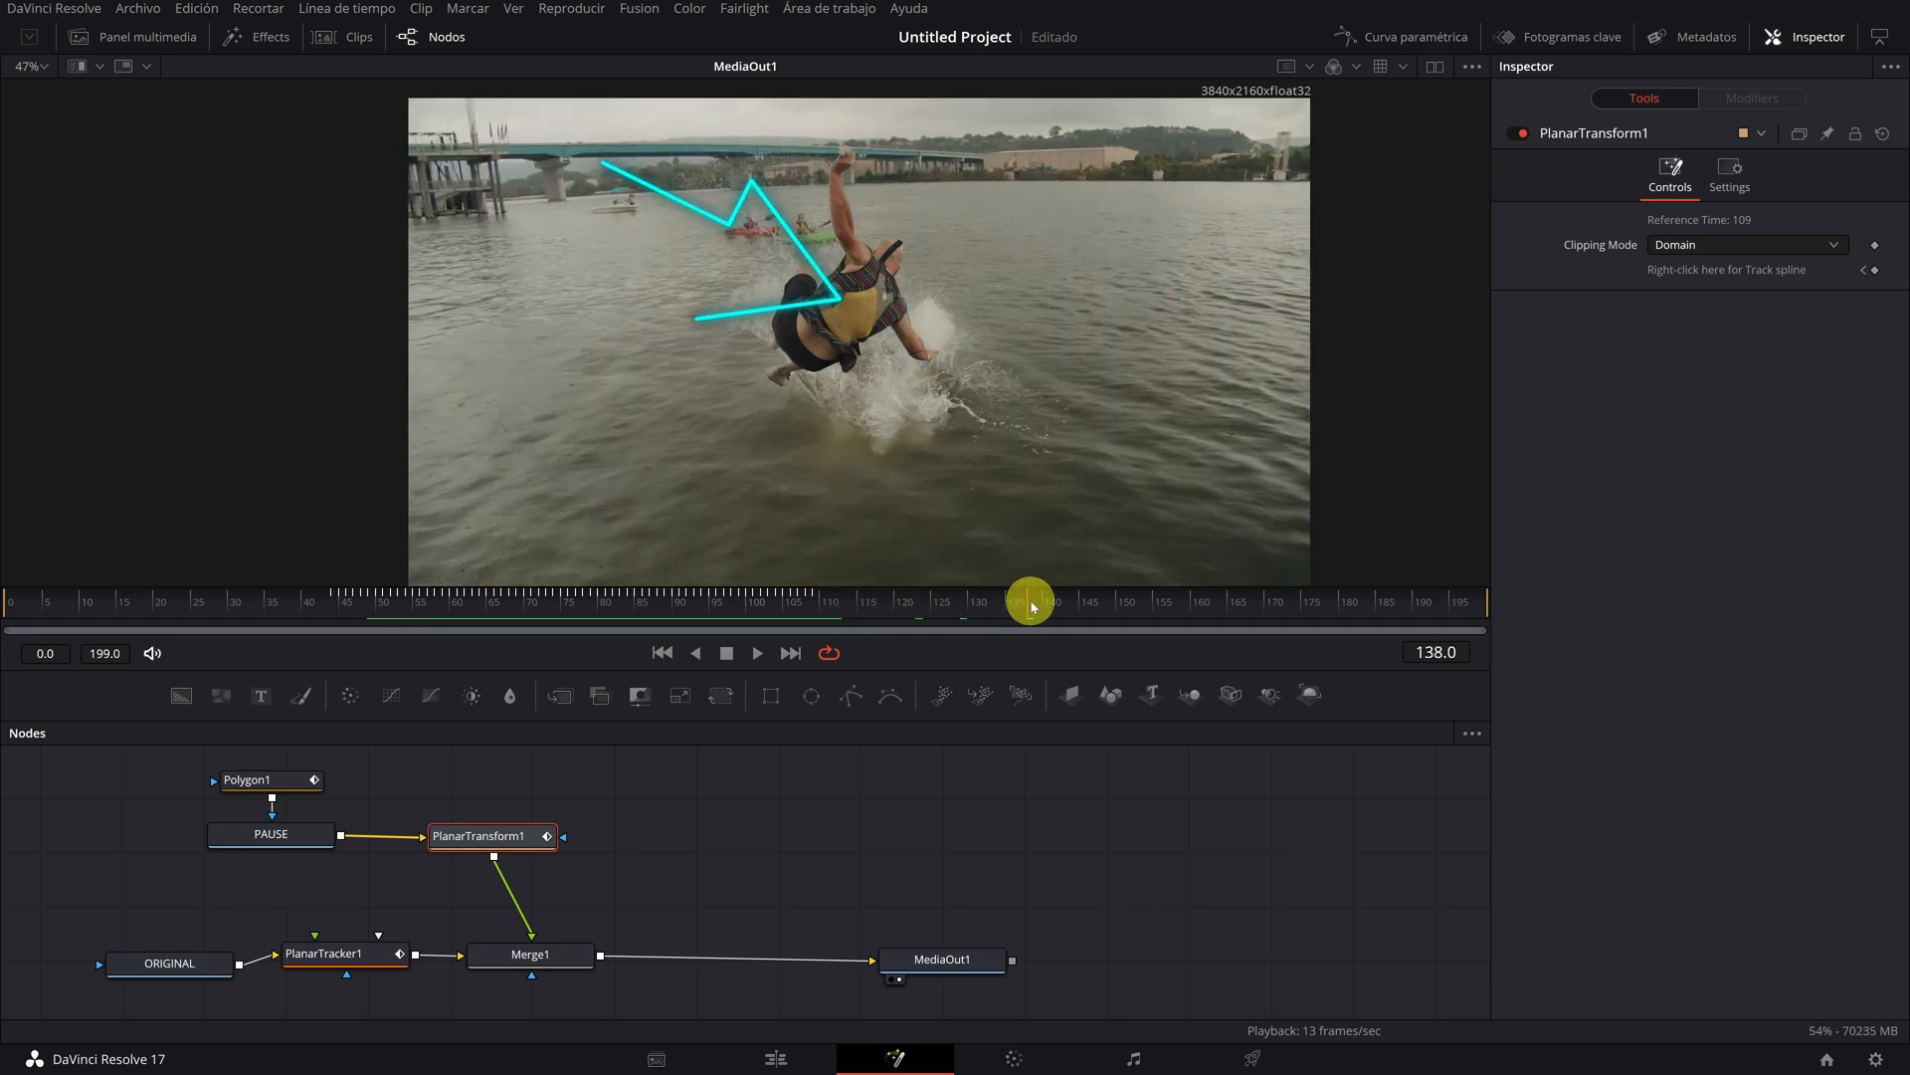
pyautogui.moveTo(865, 600); pyautogui.dragTo(720, 603)
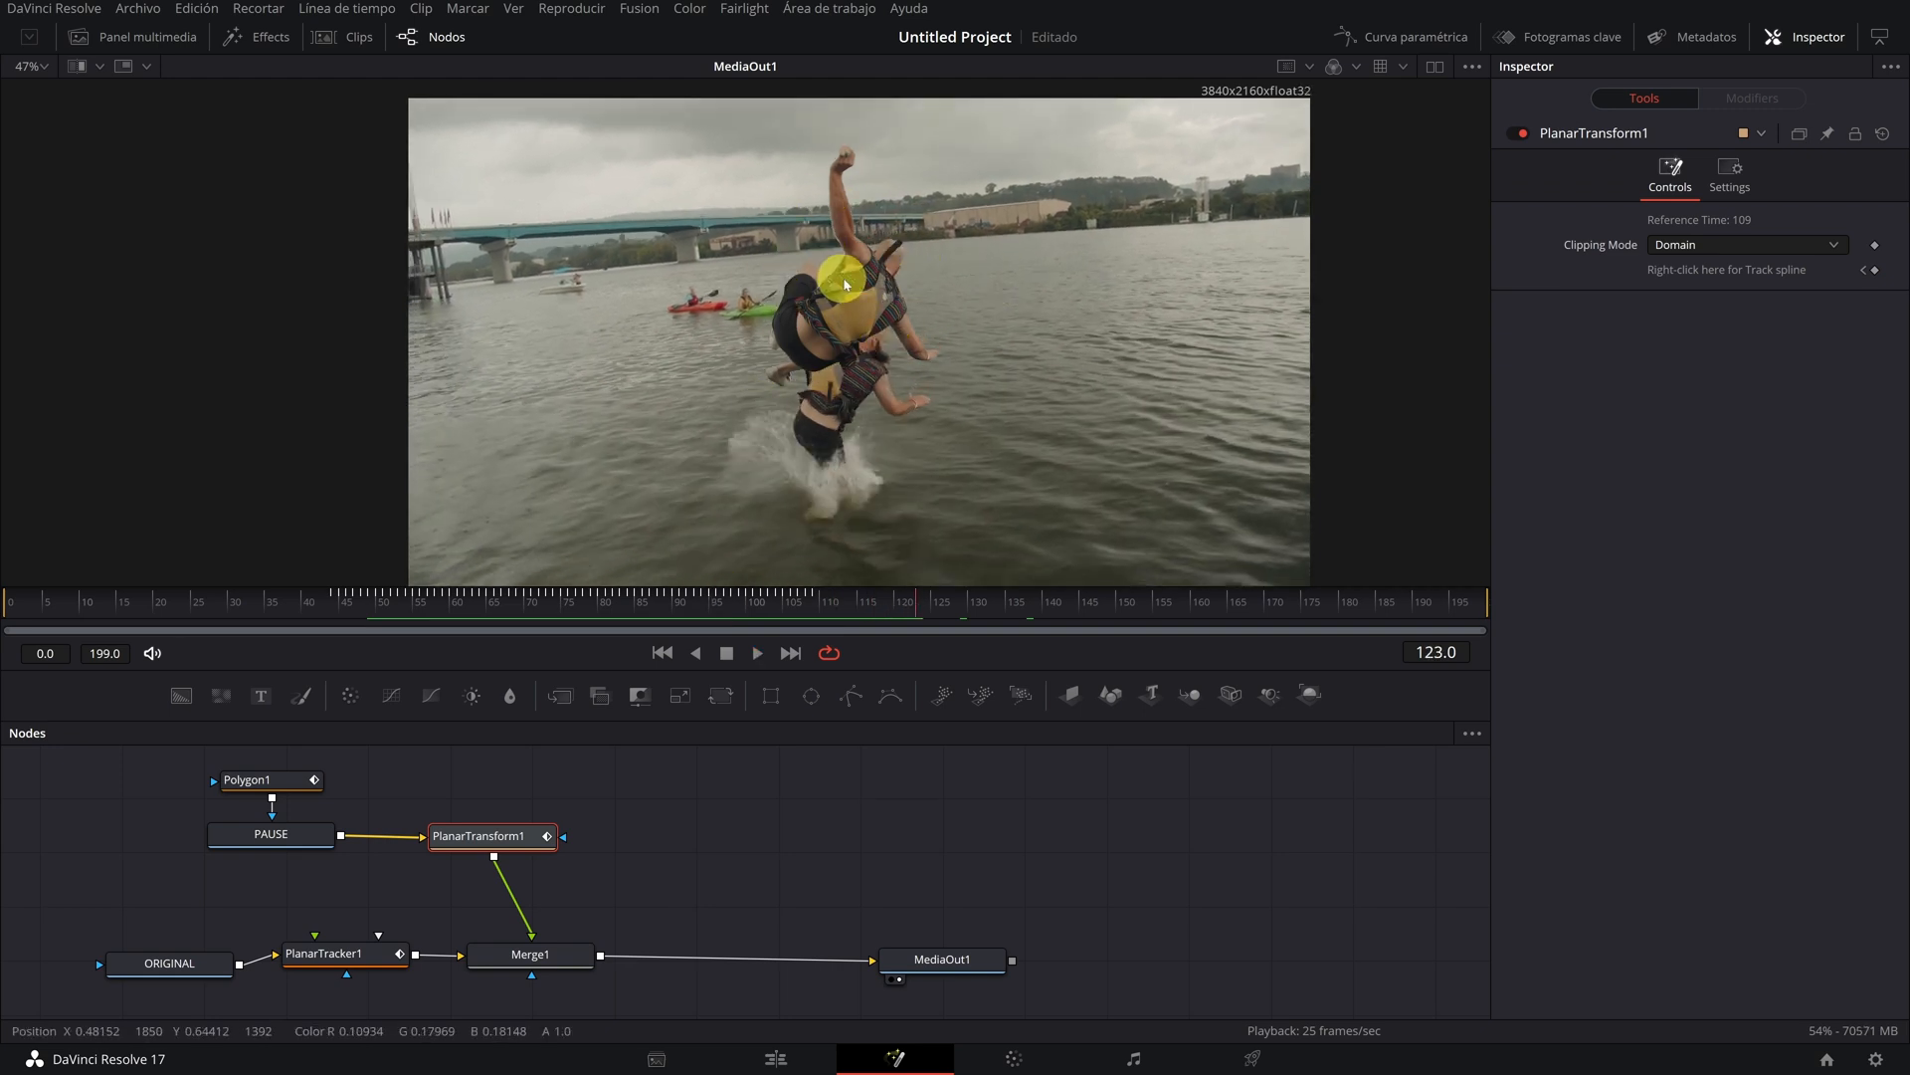
pyautogui.moveTo(831, 603); pyautogui.dragTo(818, 604)
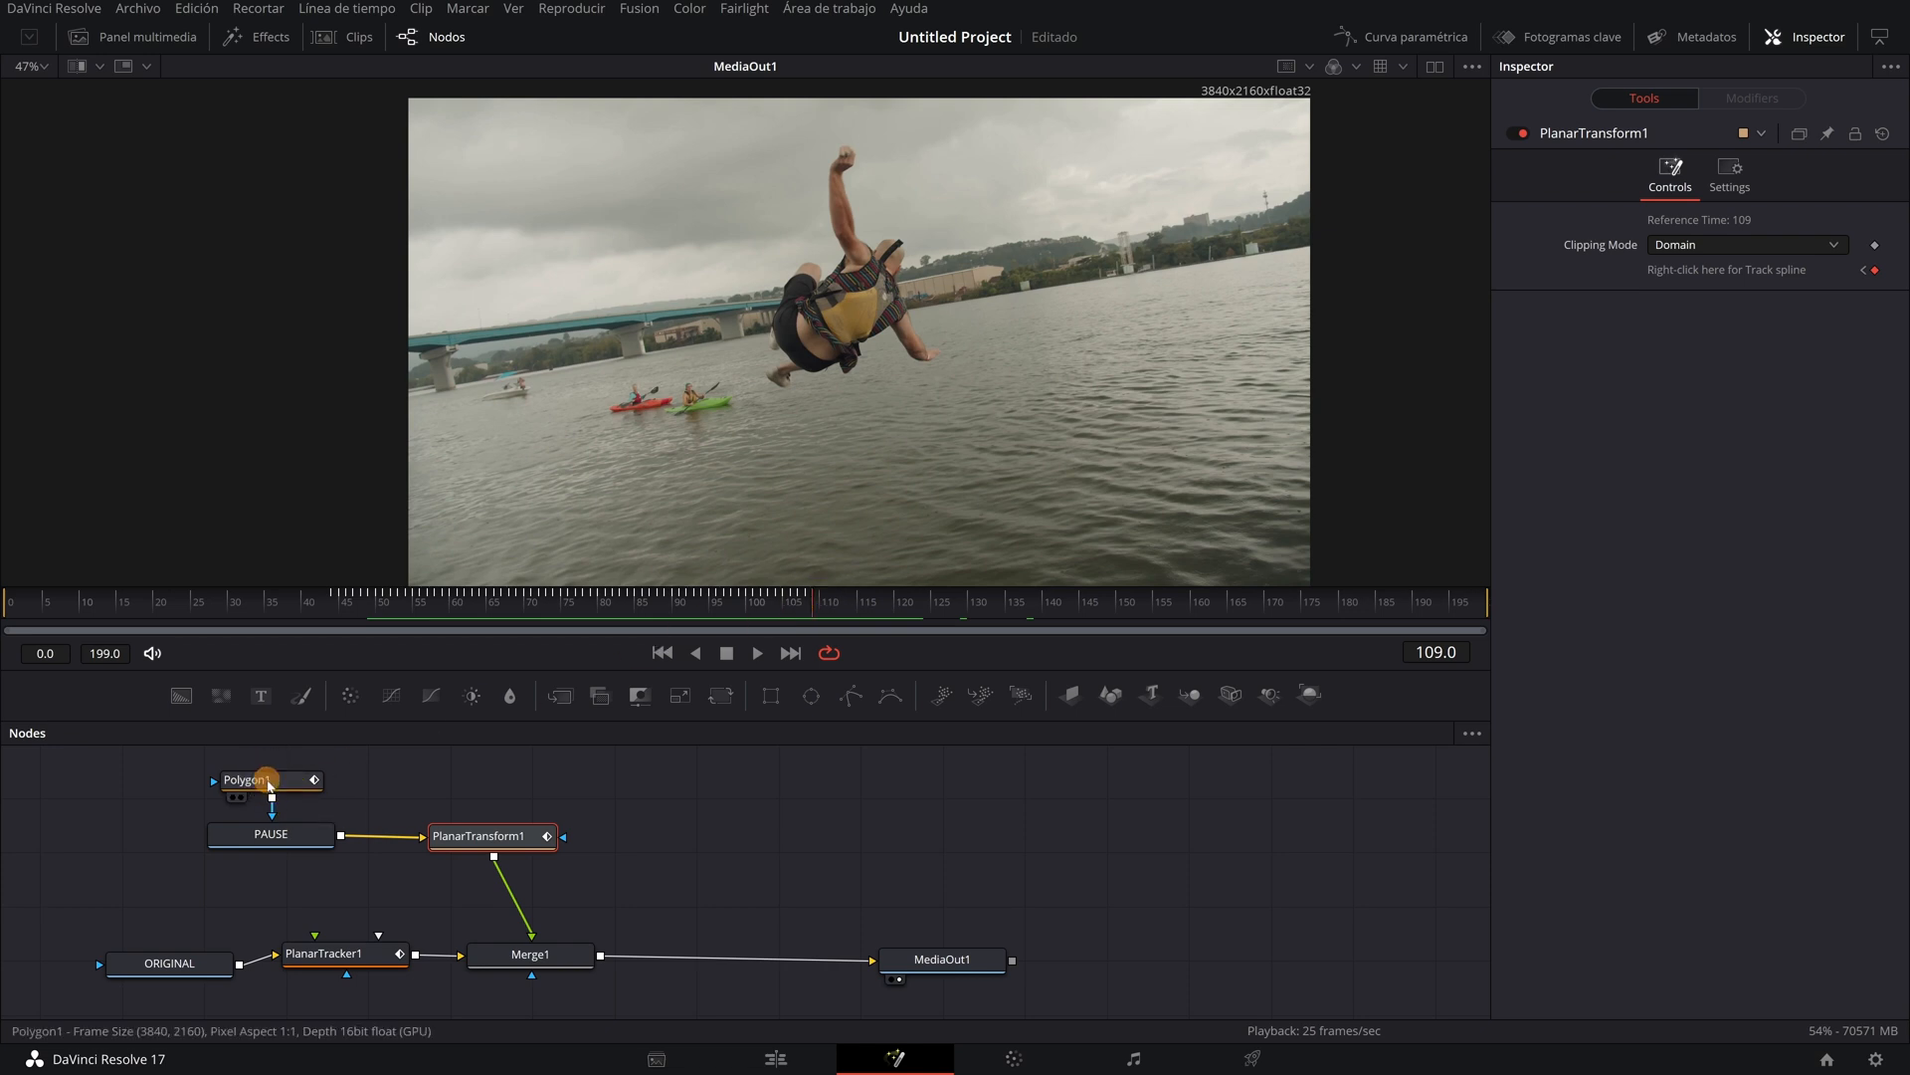
# - Add a Level keyframe on Polygon1 at frame 109, then step to frame 110 and inspect the diver's arm
pyautogui.click(269, 781)
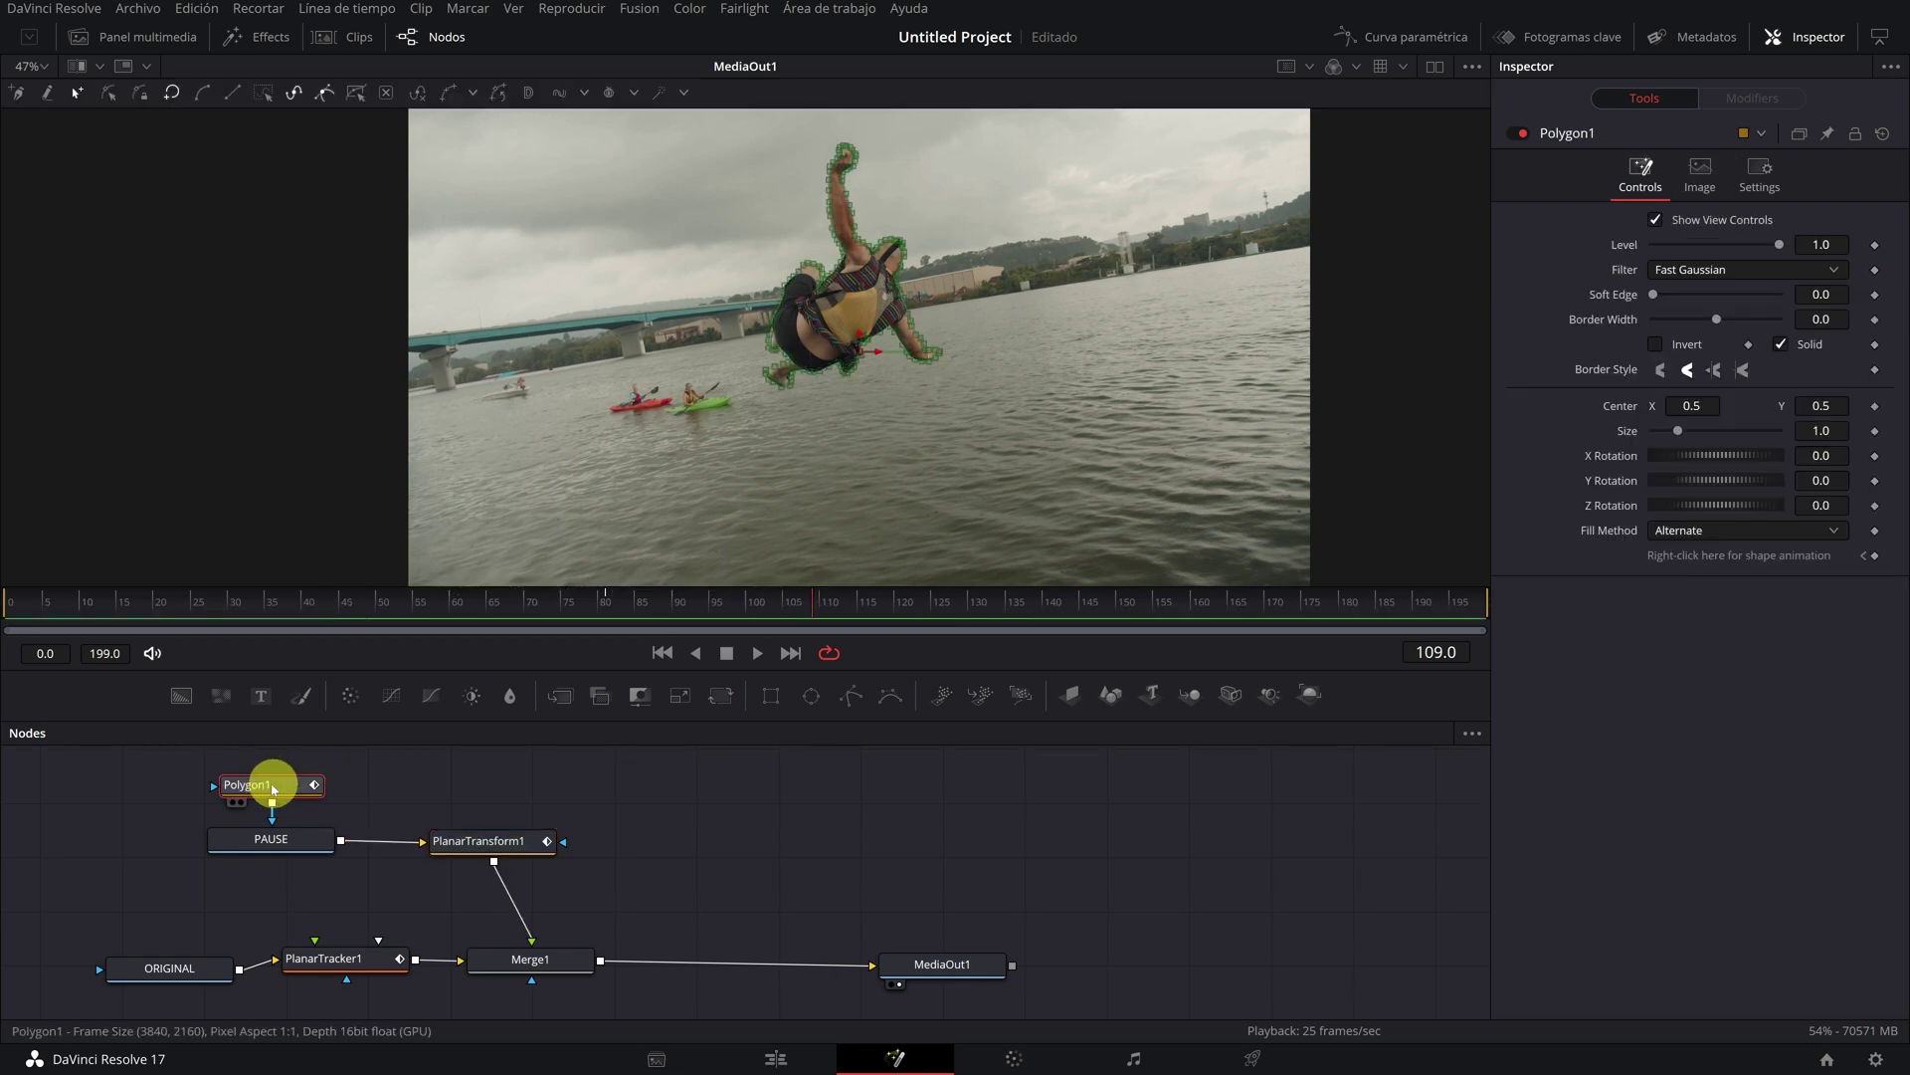
pyautogui.click(1877, 247)
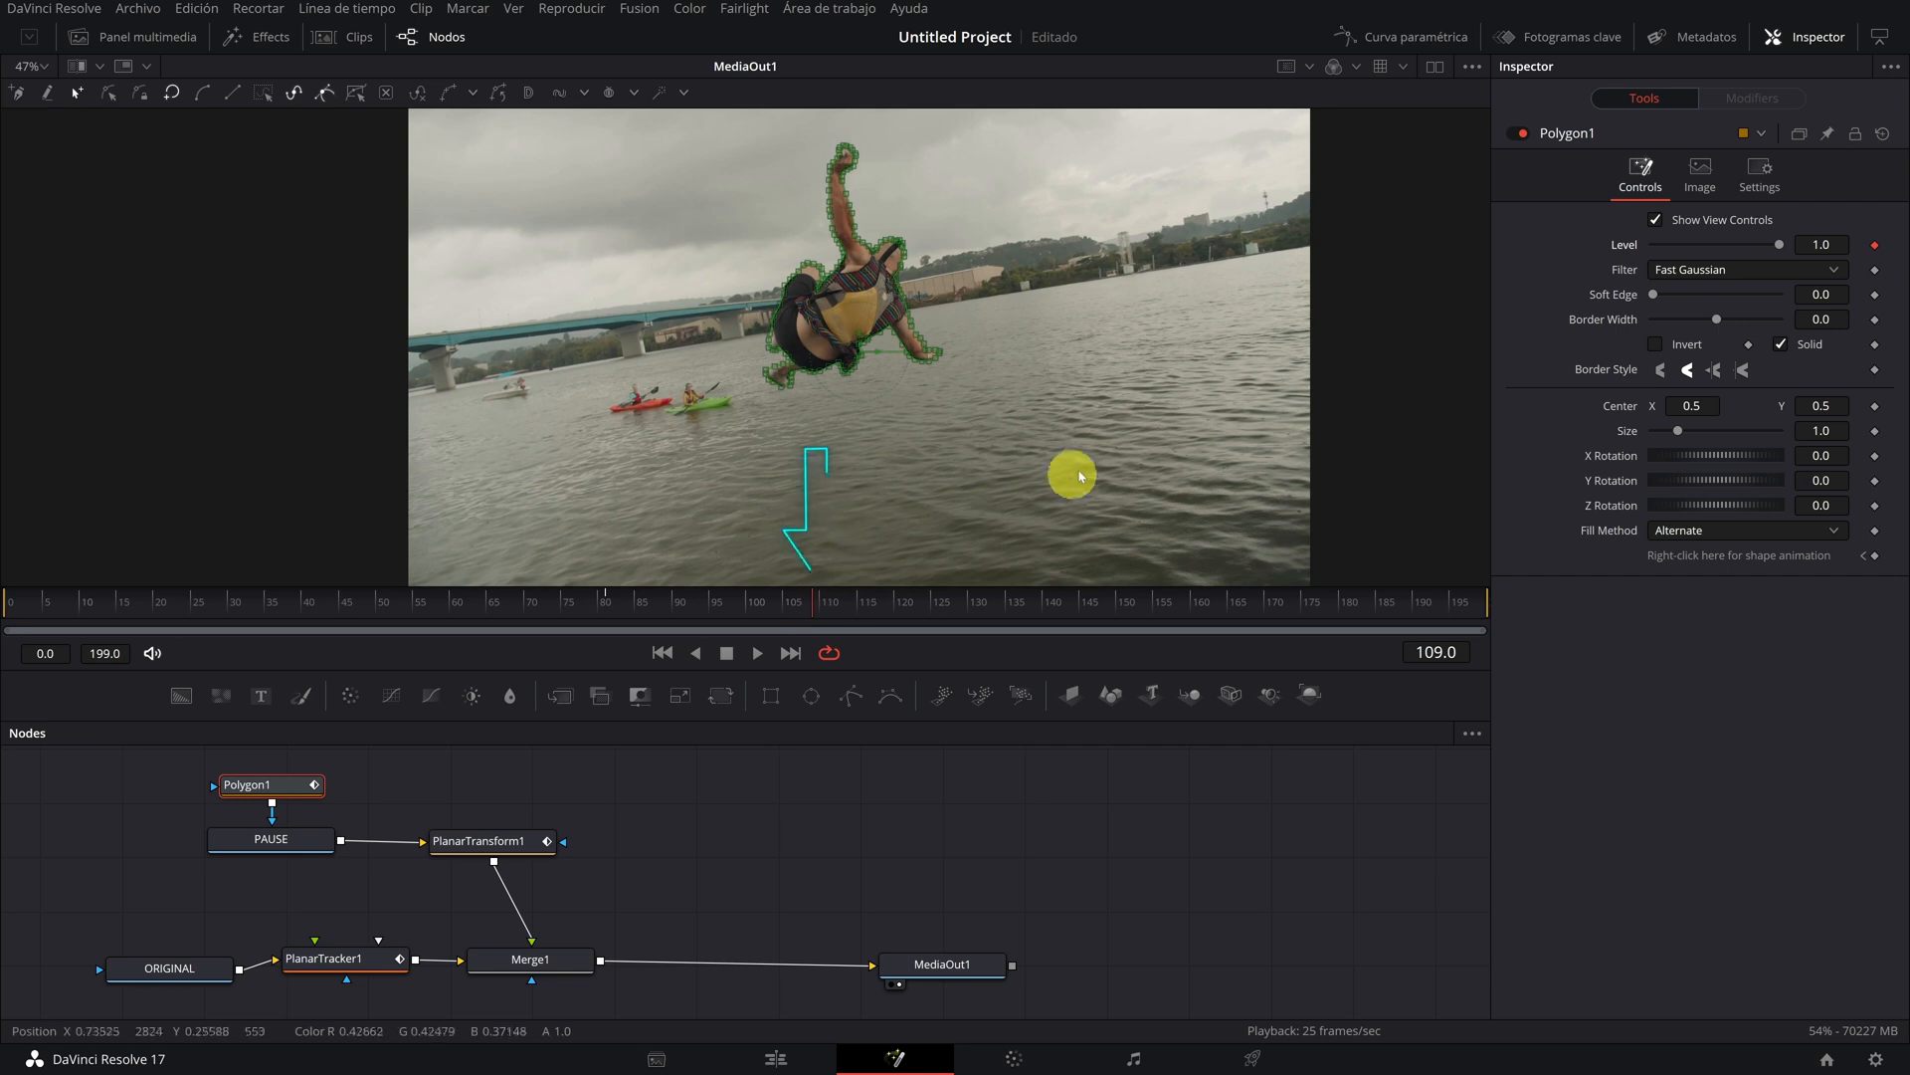
pyautogui.press('Right')
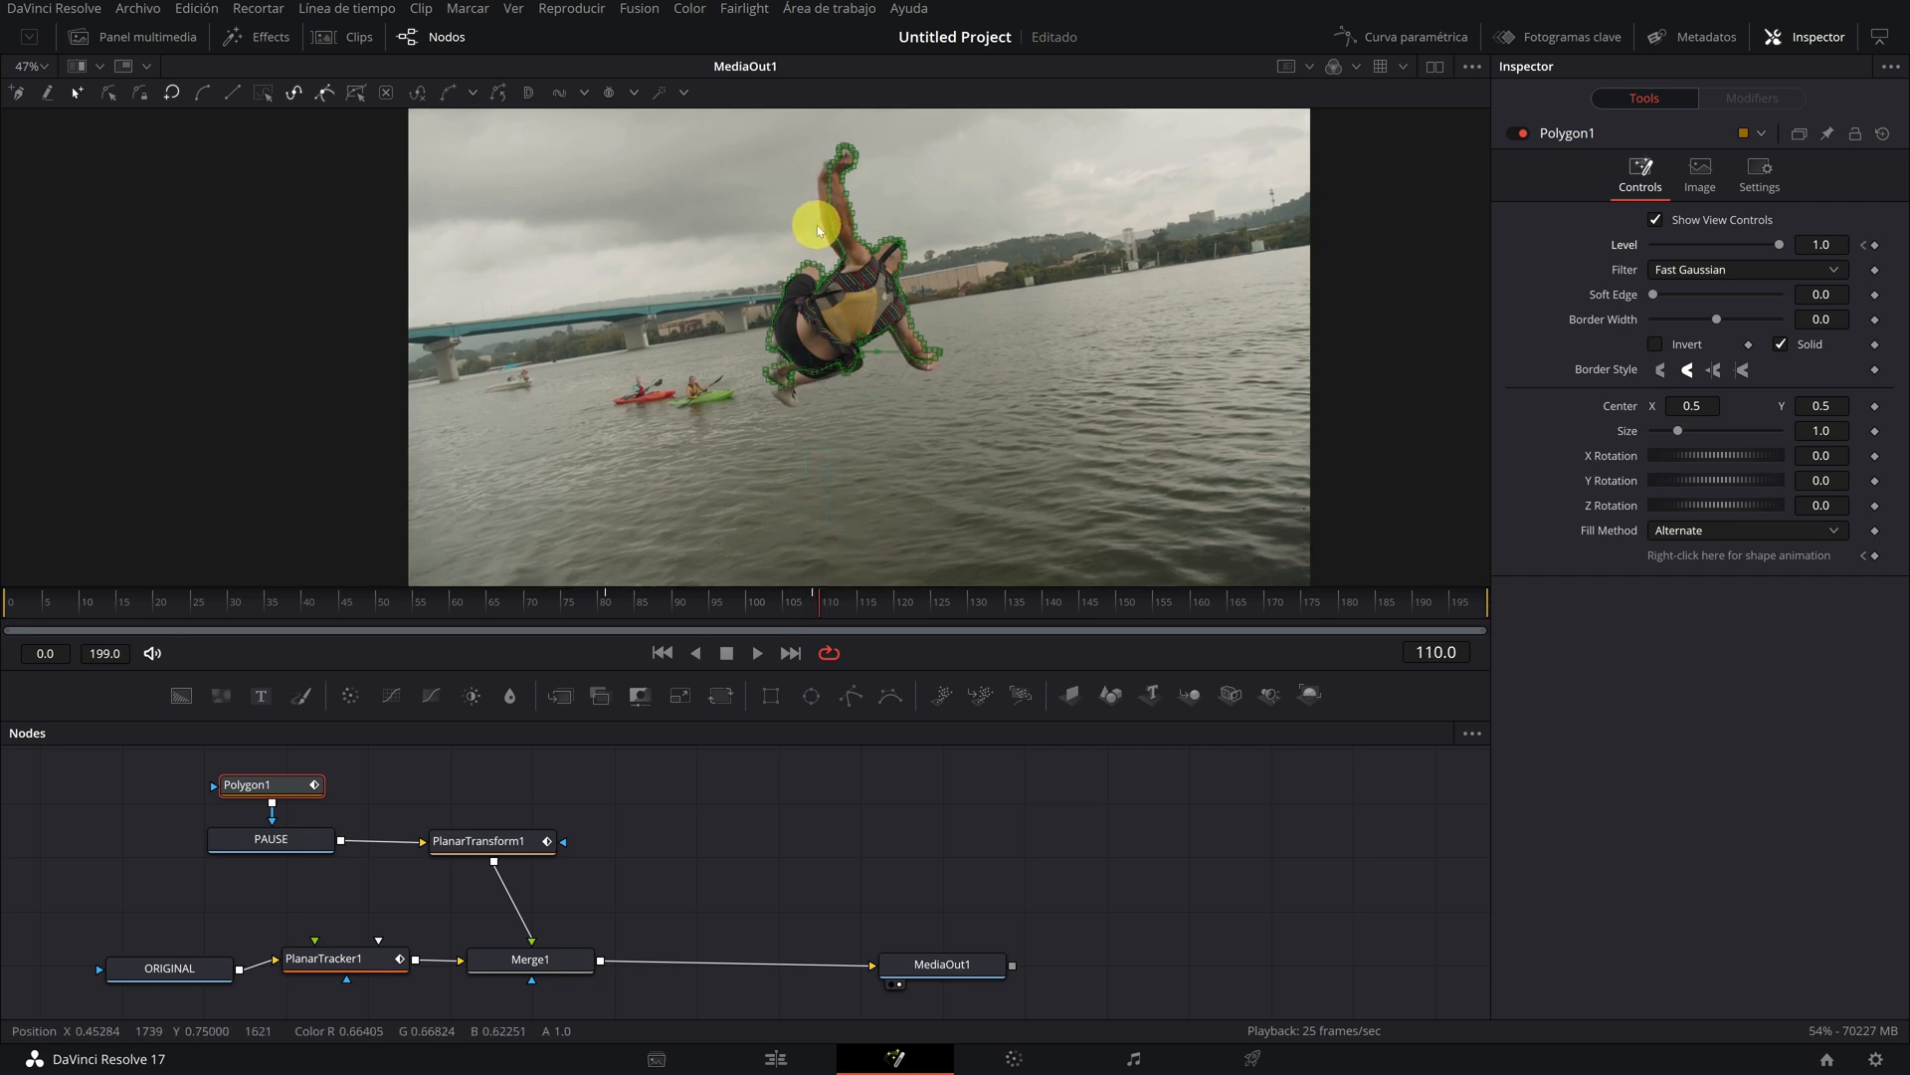
pyautogui.scroll(2, 819, 228)
pyautogui.moveTo(806, 243); pyautogui.dragTo(830, 299)
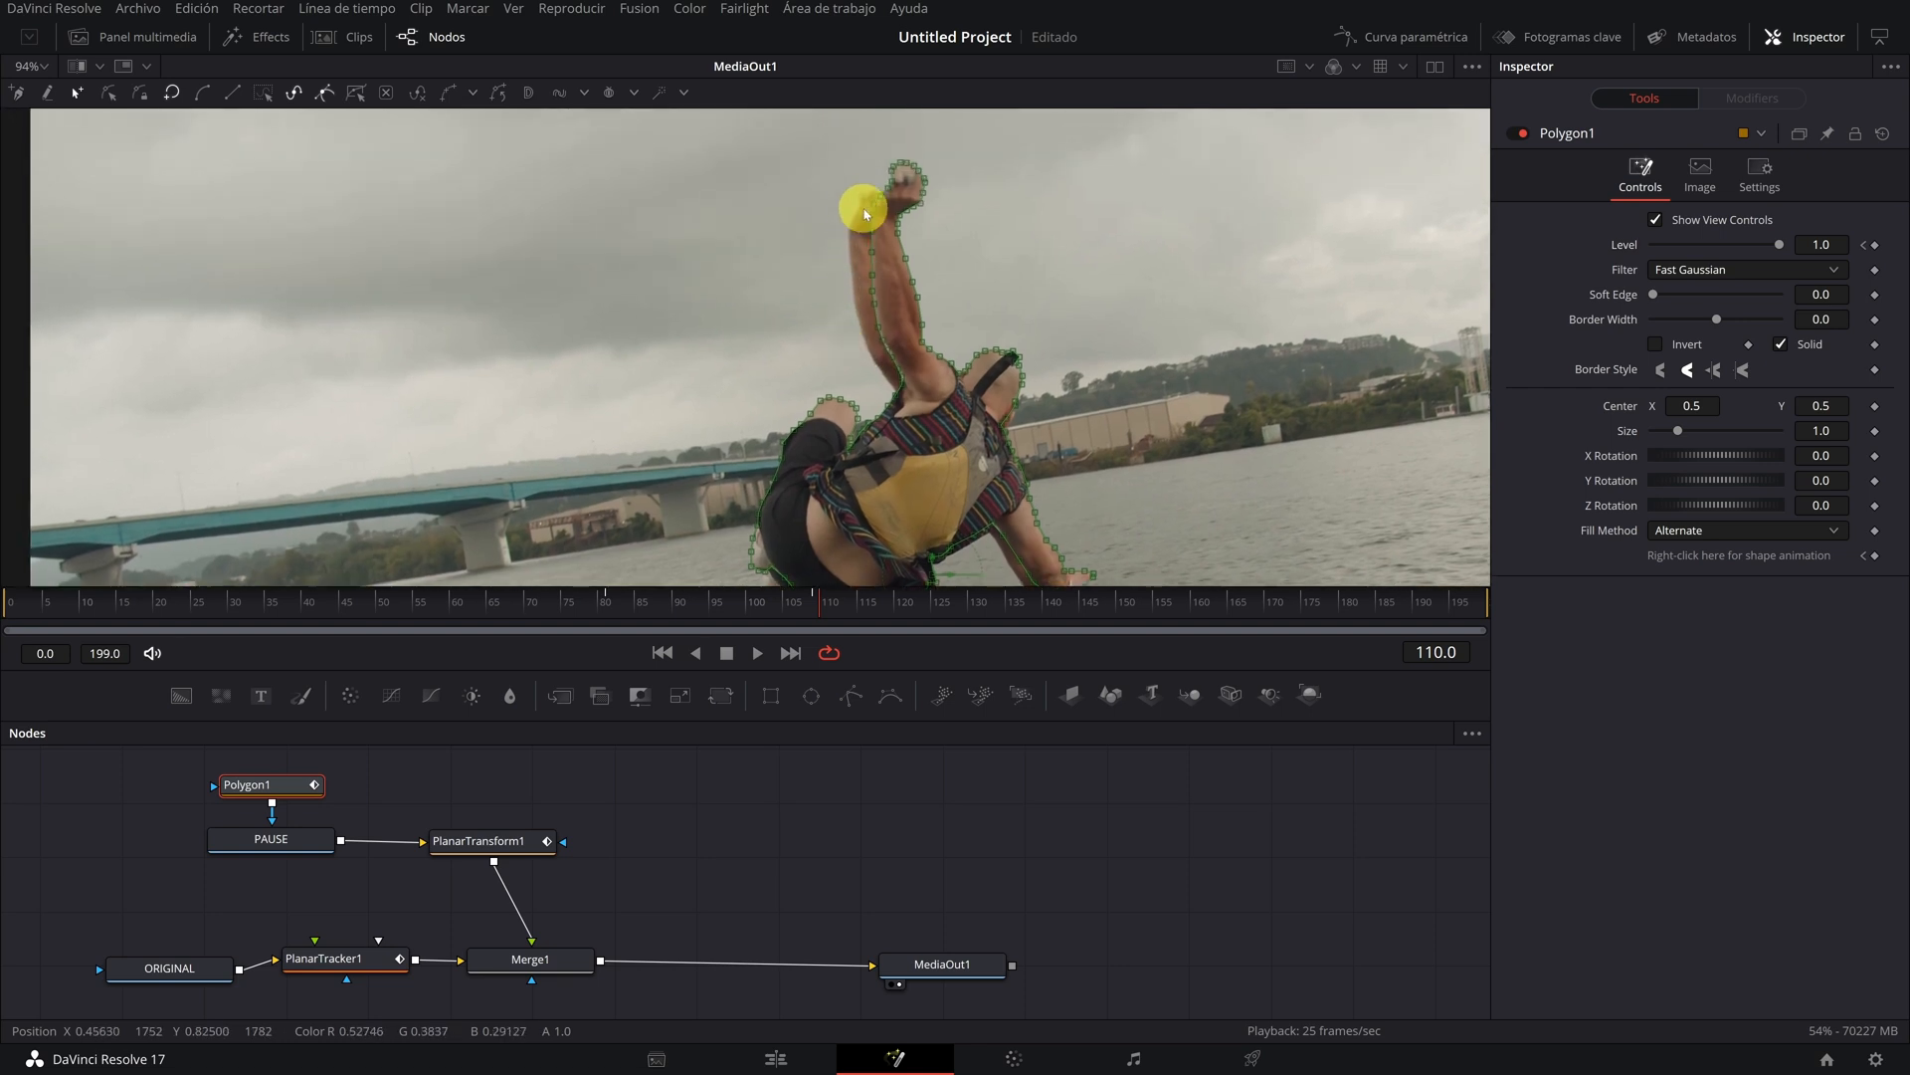